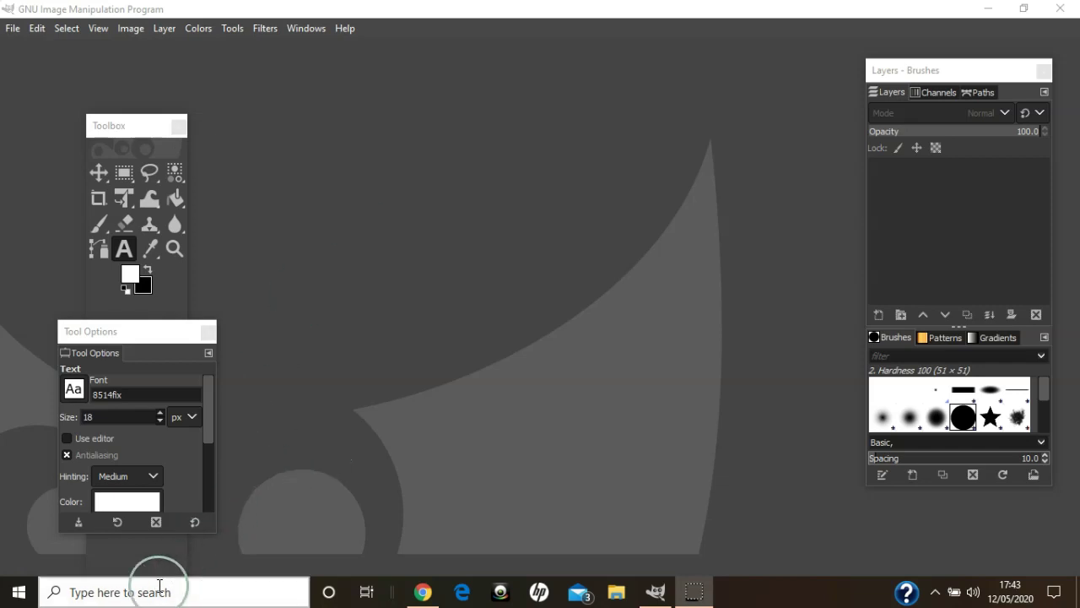
# - Launch Character Map from Windows Search, view the Playfair Display characters, then minimise it
pyautogui.click(131, 593)
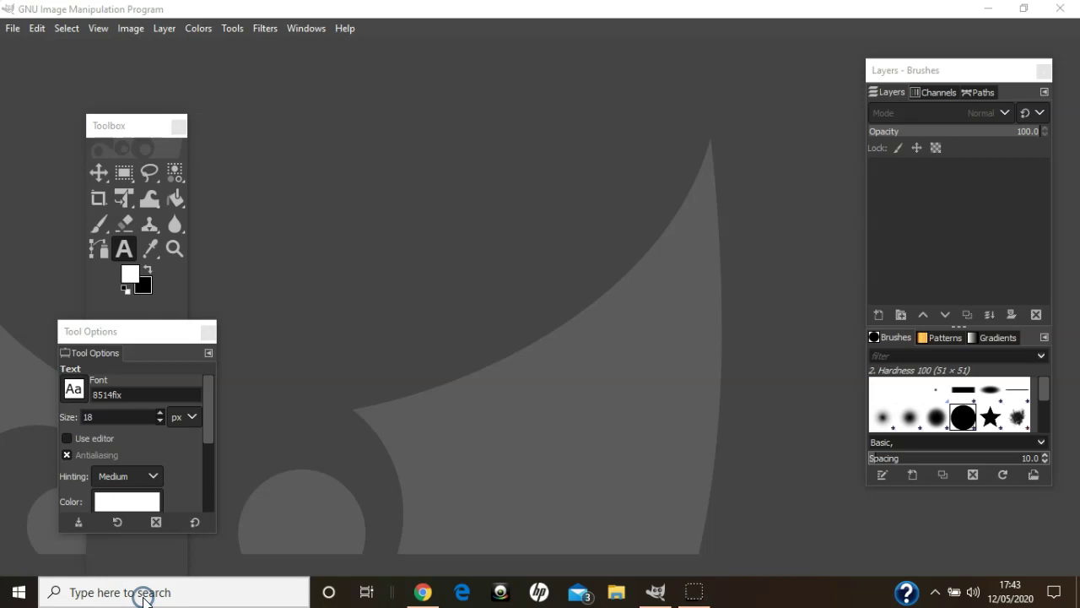
pyautogui.write('character')
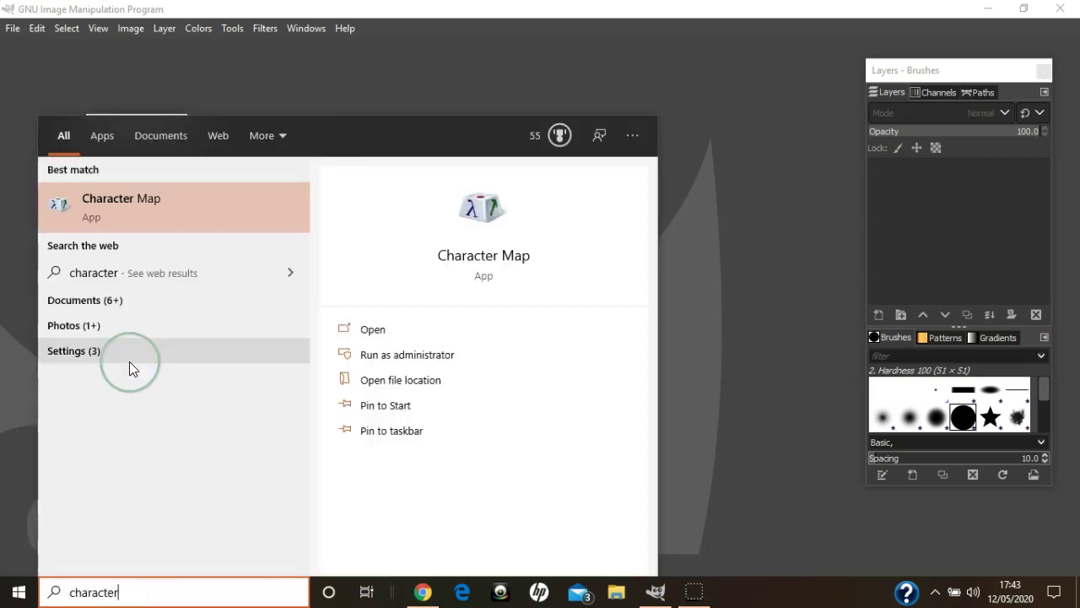
pyautogui.click(139, 211)
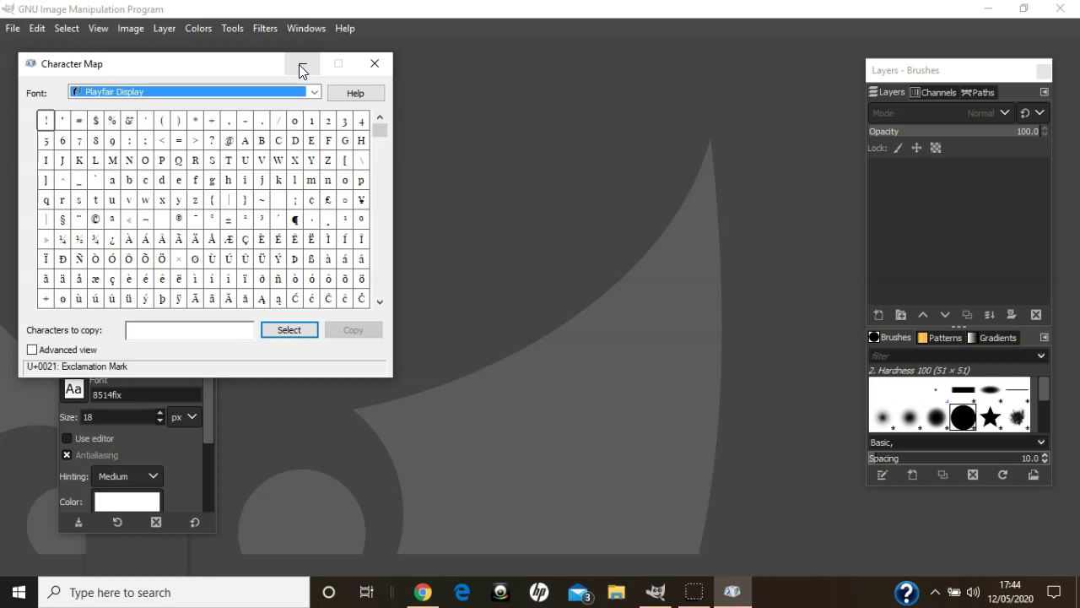
pyautogui.click(299, 64)
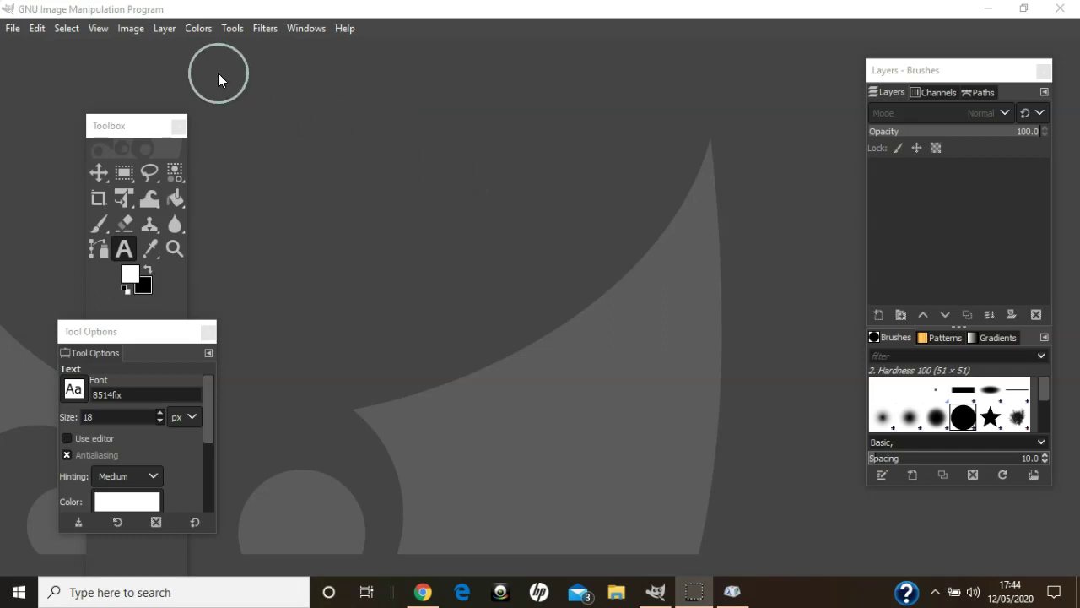
# - Create a new 1200×1200 px image filled with White
pyautogui.click(14, 32)
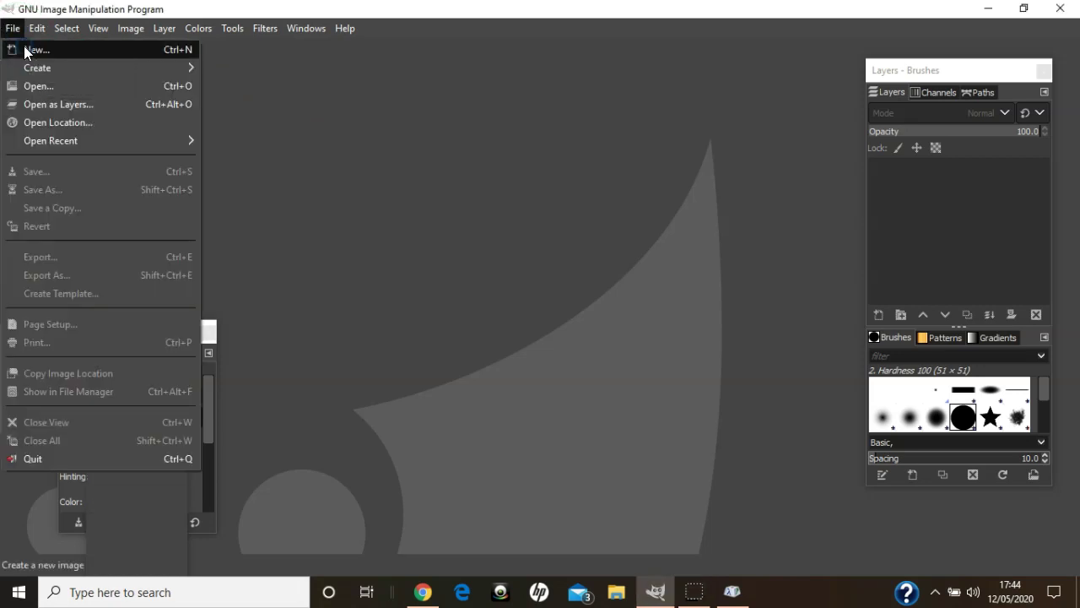
pyautogui.click(24, 49)
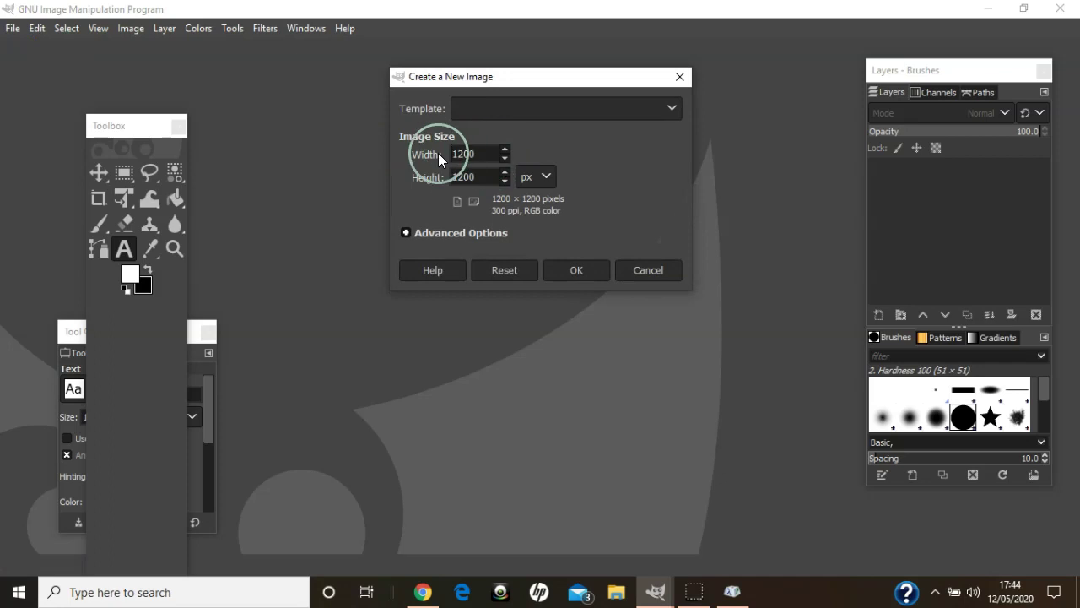
pyautogui.click(477, 176)
pyautogui.moveTo(476, 161); pyautogui.dragTo(445, 157)
pyautogui.click(469, 154)
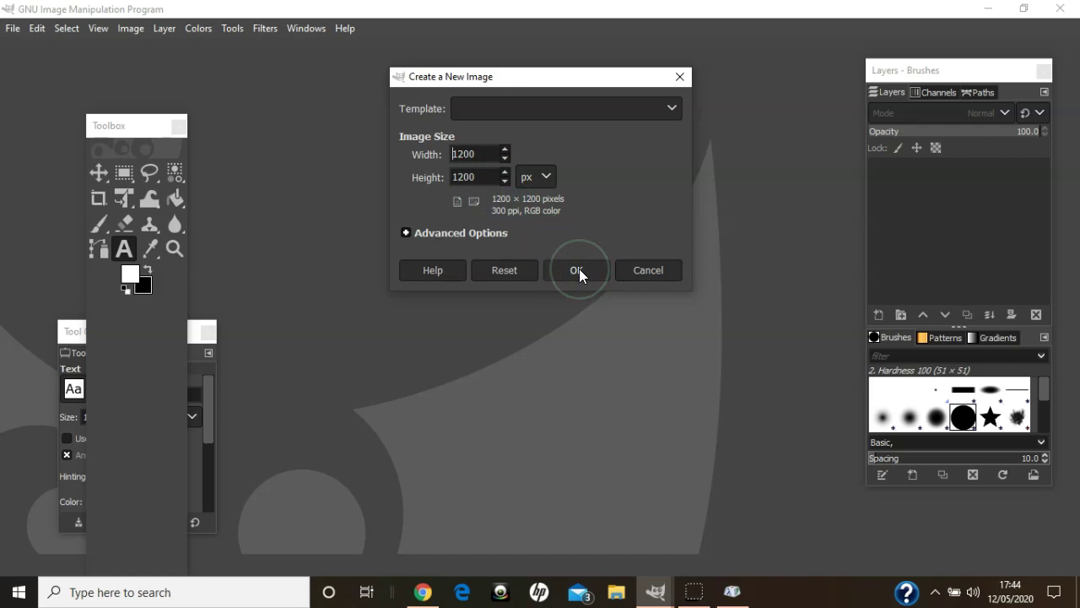
pyautogui.click(405, 232)
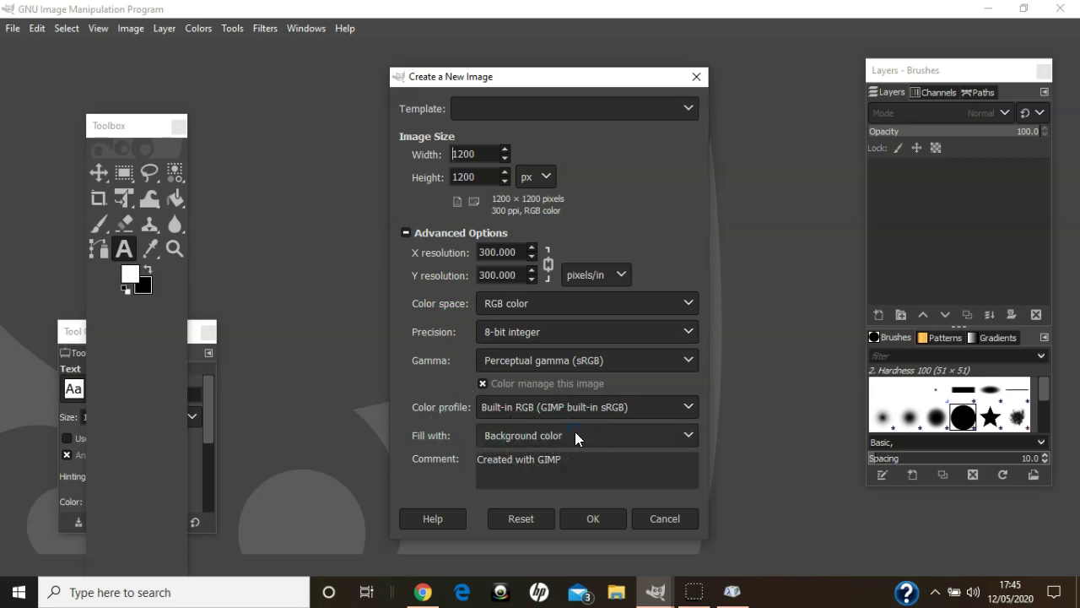
pyautogui.click(575, 433)
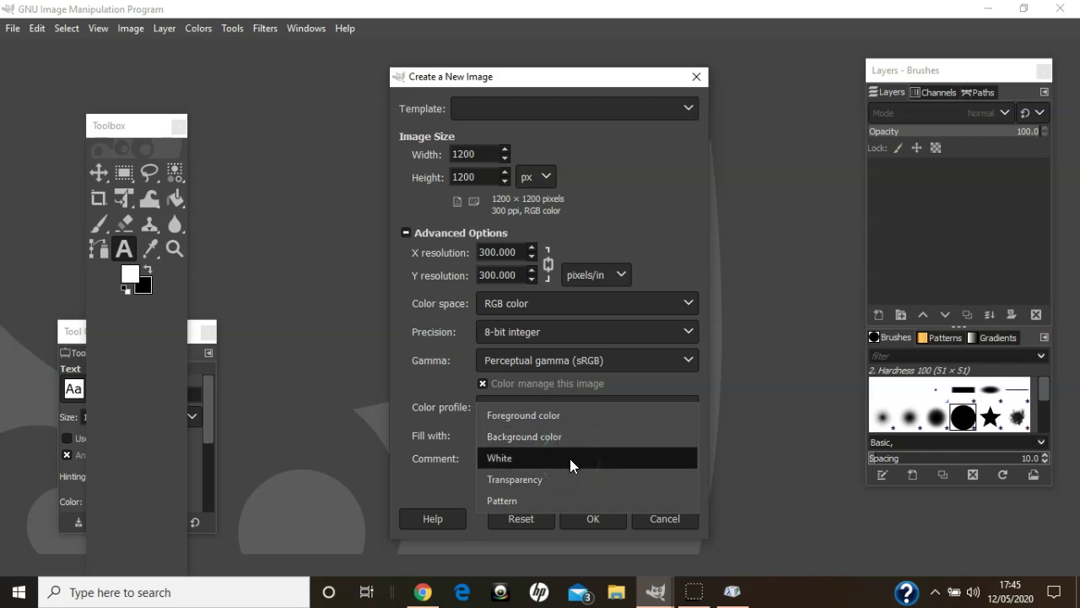
pyautogui.click(570, 458)
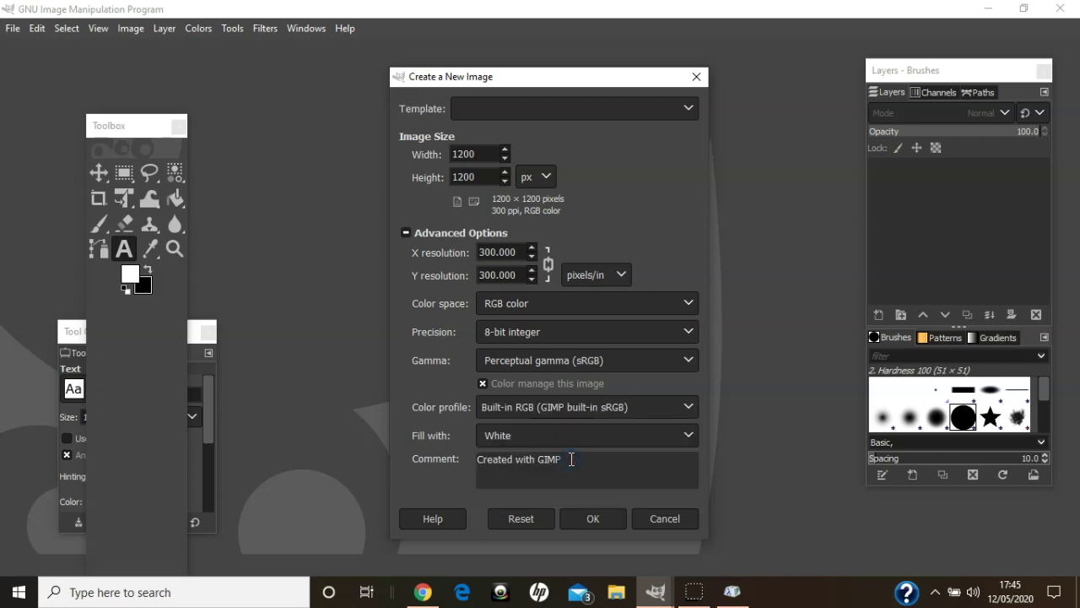
pyautogui.click(593, 520)
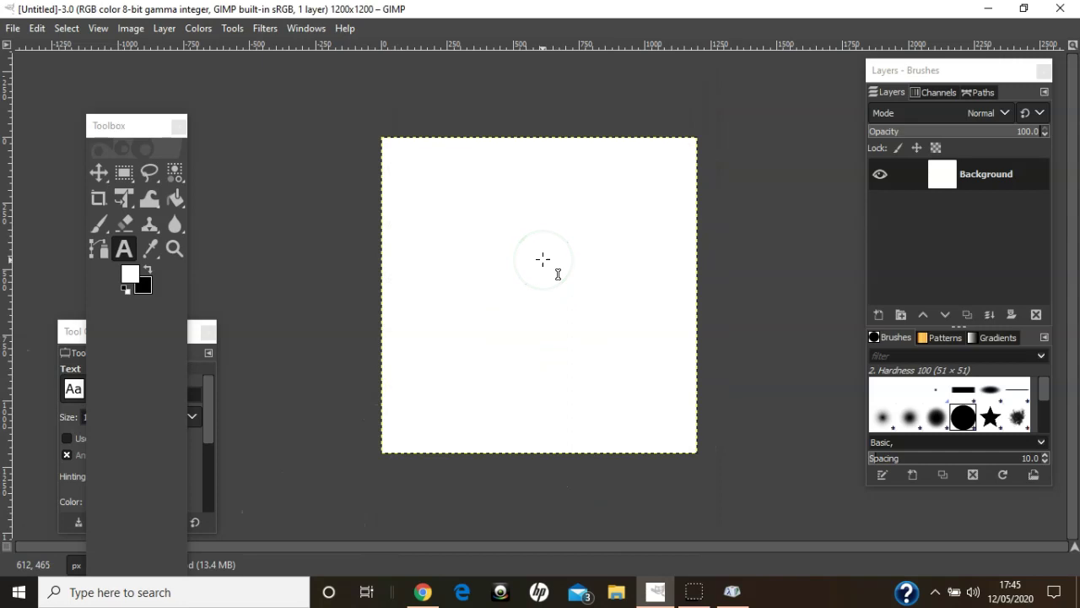
# - Add a horizontal guide at 50% through the canvas centre
pyautogui.click(133, 30)
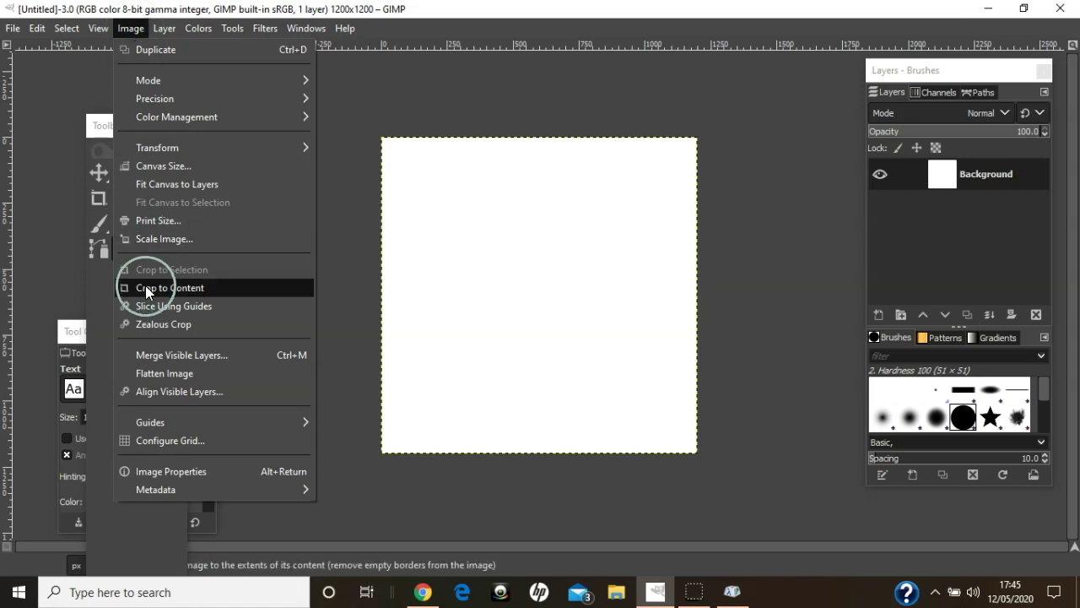
pyautogui.moveTo(149, 423)
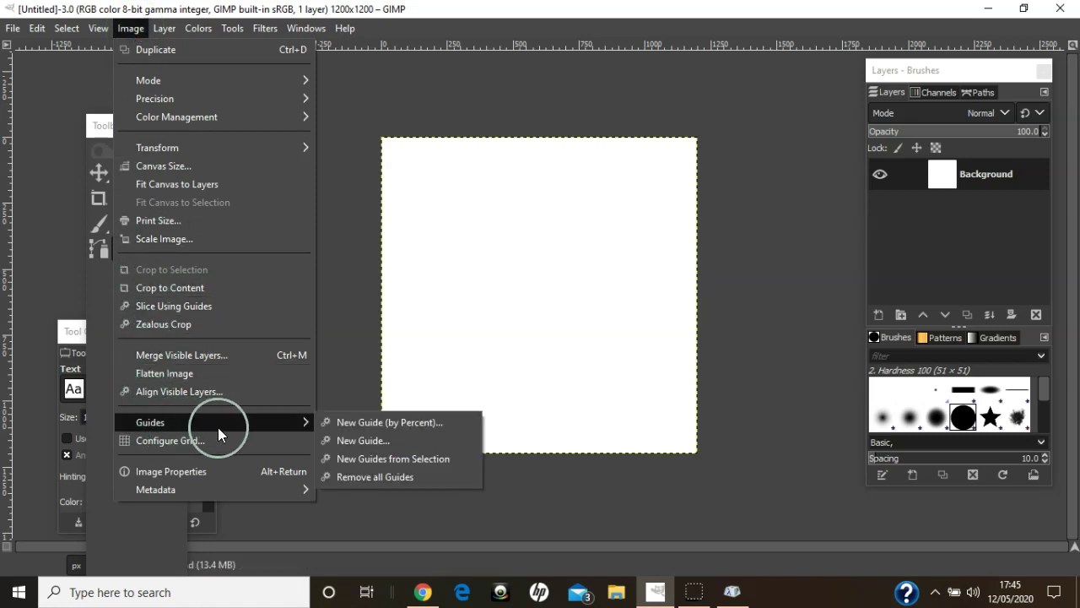
pyautogui.click(361, 423)
pyautogui.moveTo(509, 301); pyautogui.dragTo(458, 297)
pyautogui.write('50')
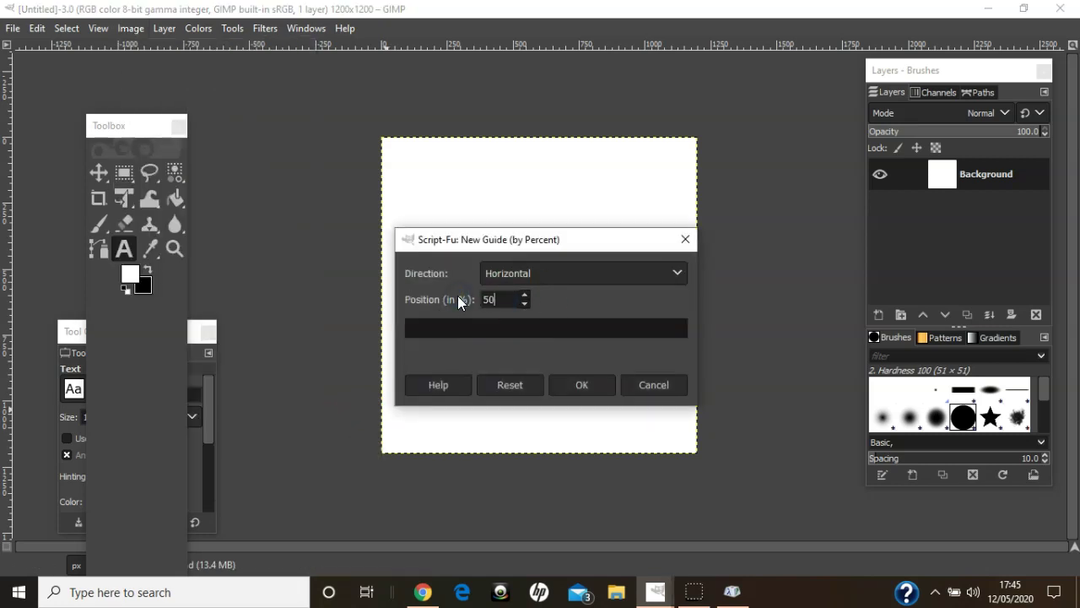
pyautogui.press('Return')
# - Add a vertical guide at 50% through the canvas centre
pyautogui.click(133, 28)
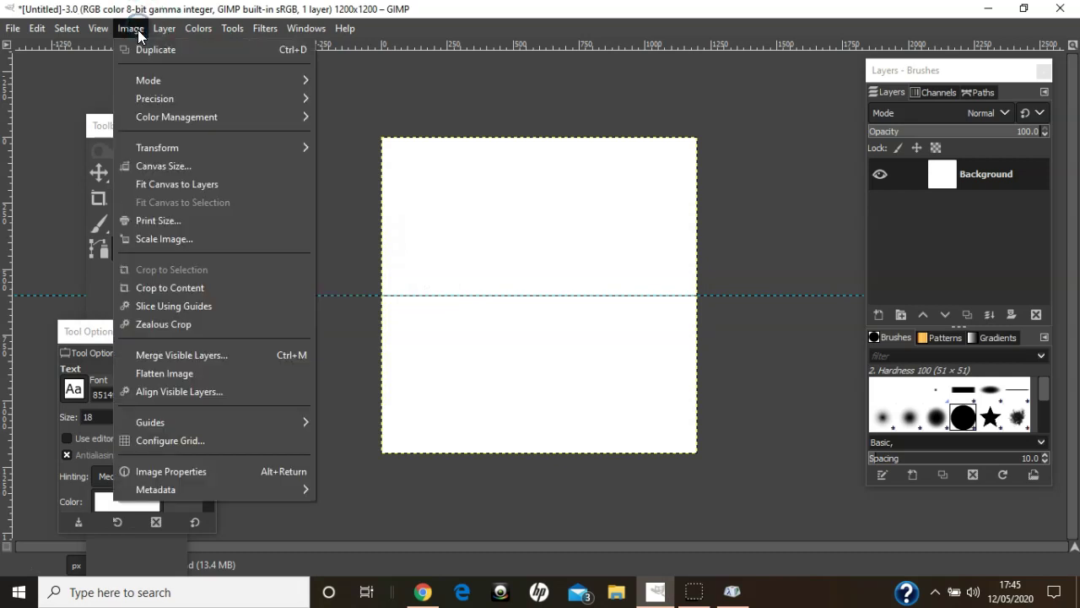
pyautogui.moveTo(211, 421)
pyautogui.click(371, 422)
pyautogui.click(533, 275)
pyautogui.click(534, 297)
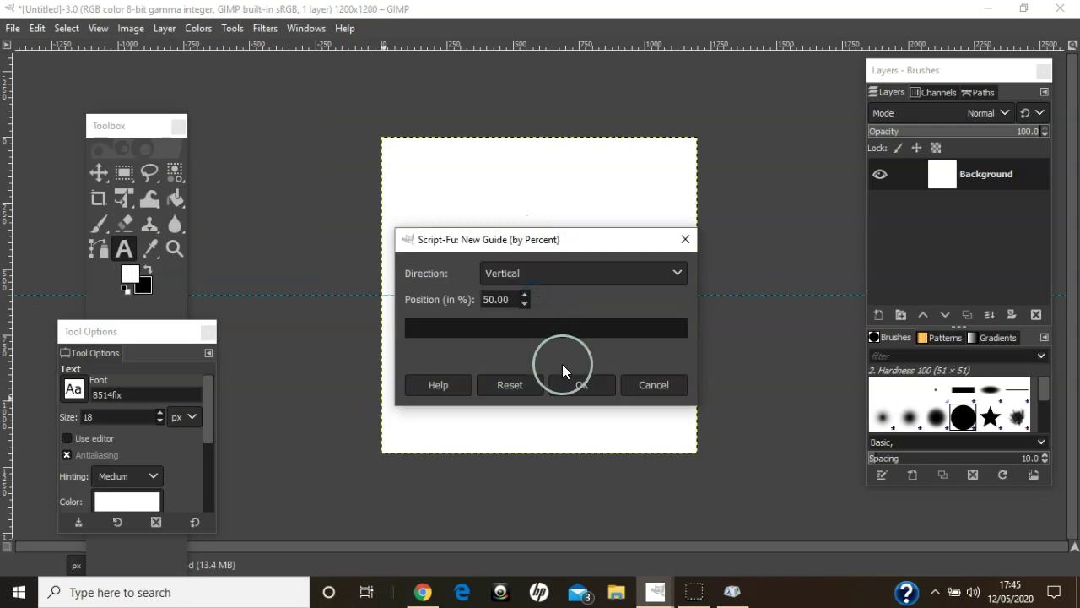
pyautogui.click(573, 384)
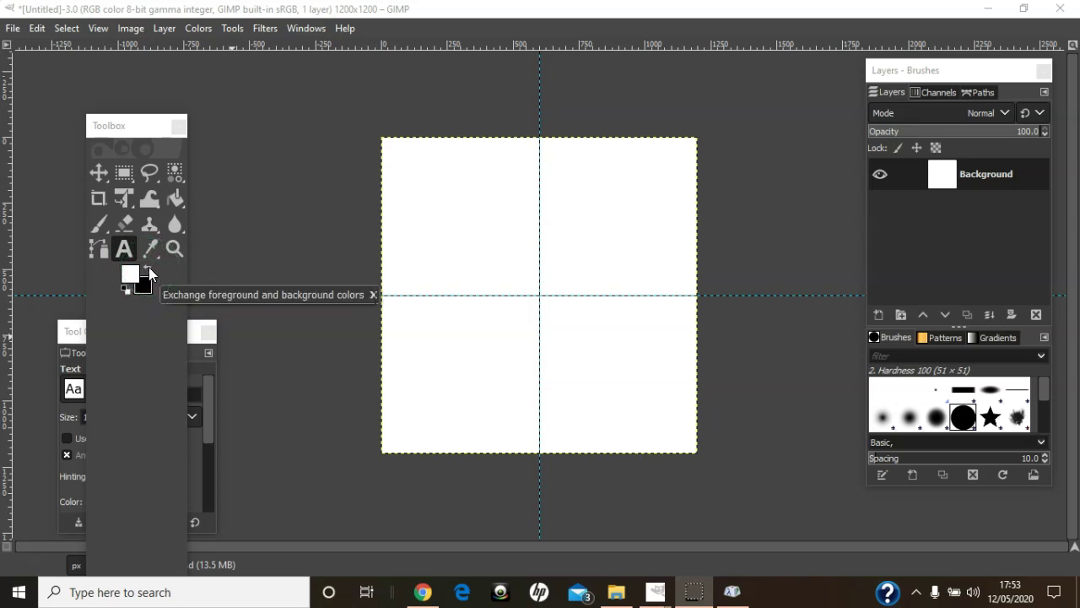
# - With black as foreground, type 'The Little Greenhouse' on the upper-left canvas
pyautogui.click(149, 268)
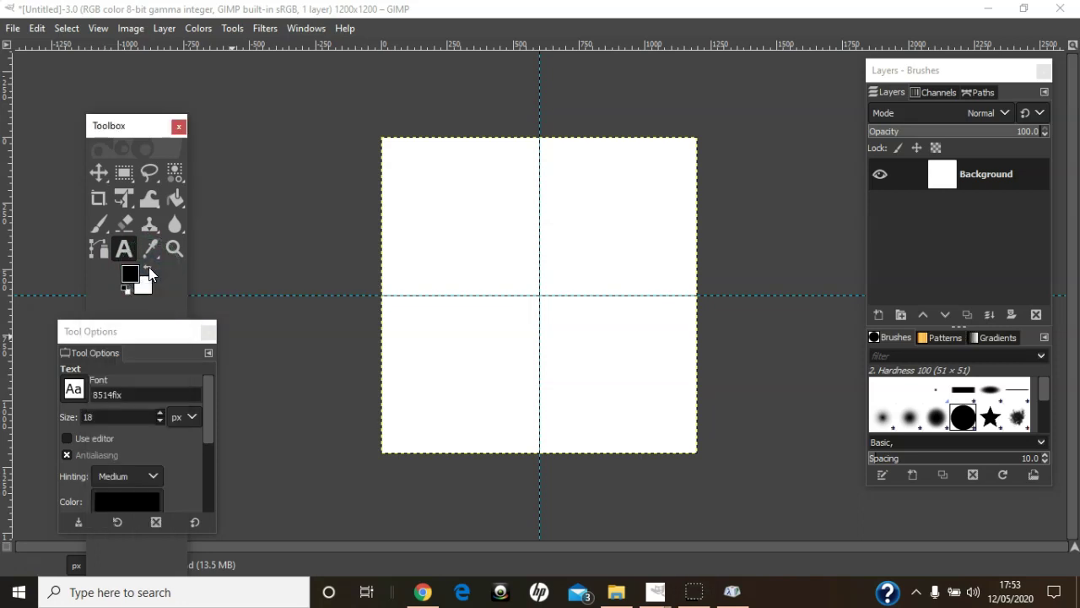
pyautogui.click(436, 232)
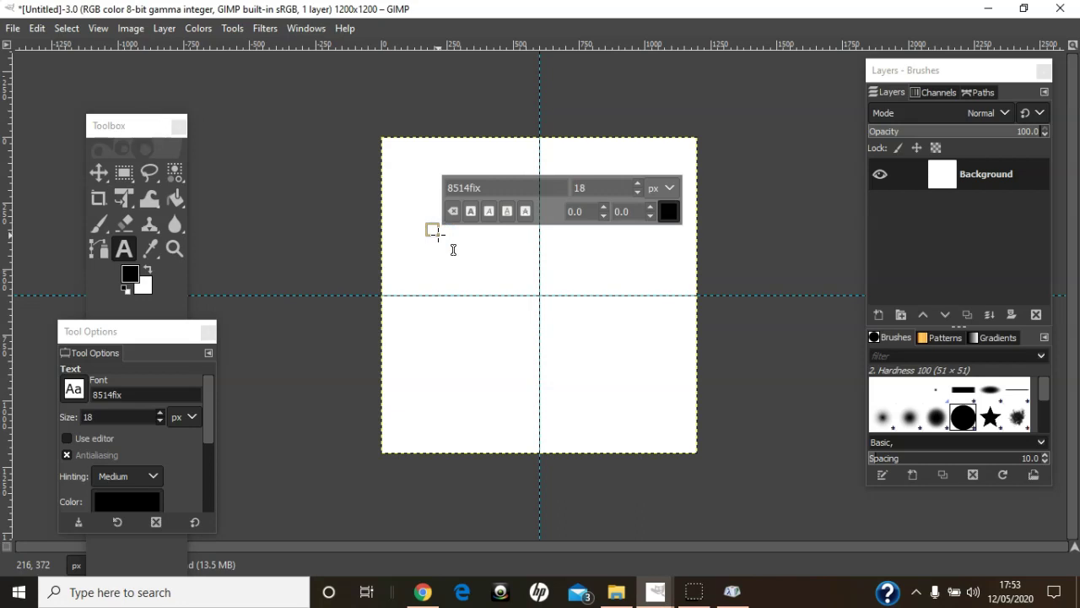
pyautogui.write('The Li')
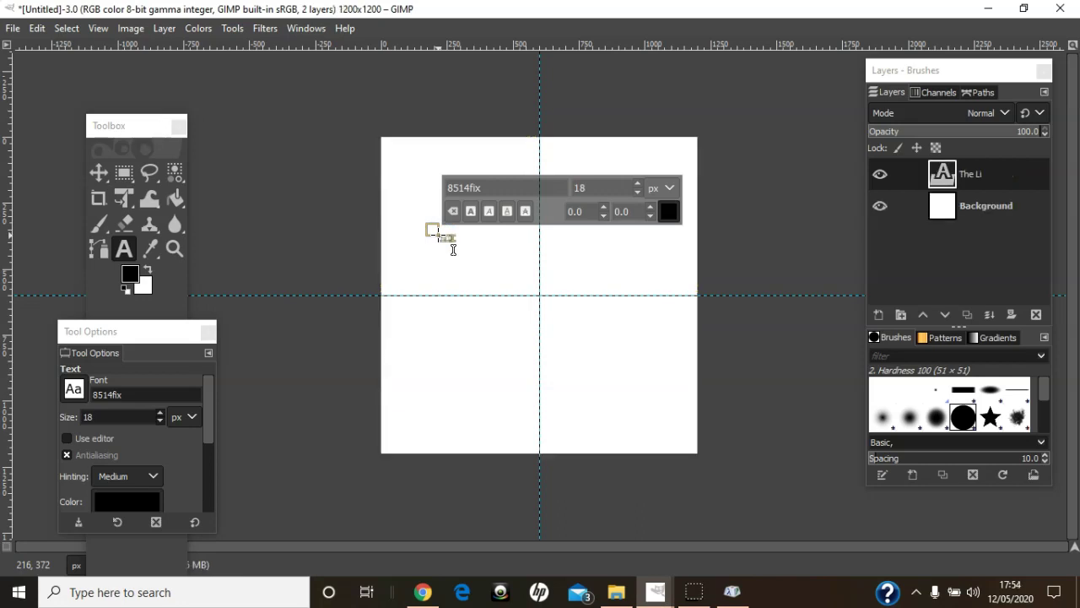
pyautogui.write('ttle Greenh')
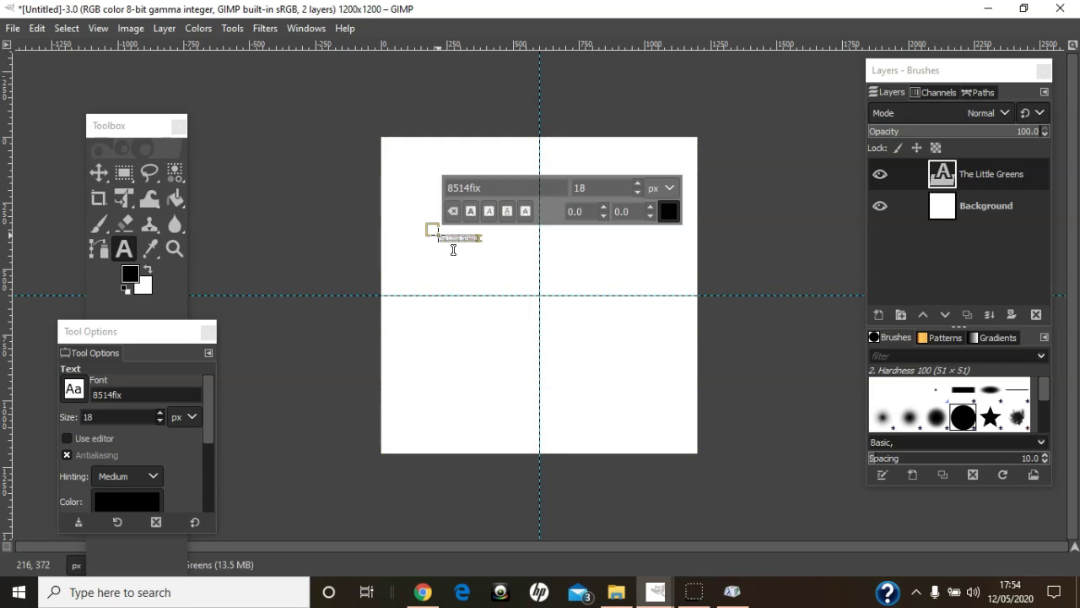
pyautogui.write('ouse')
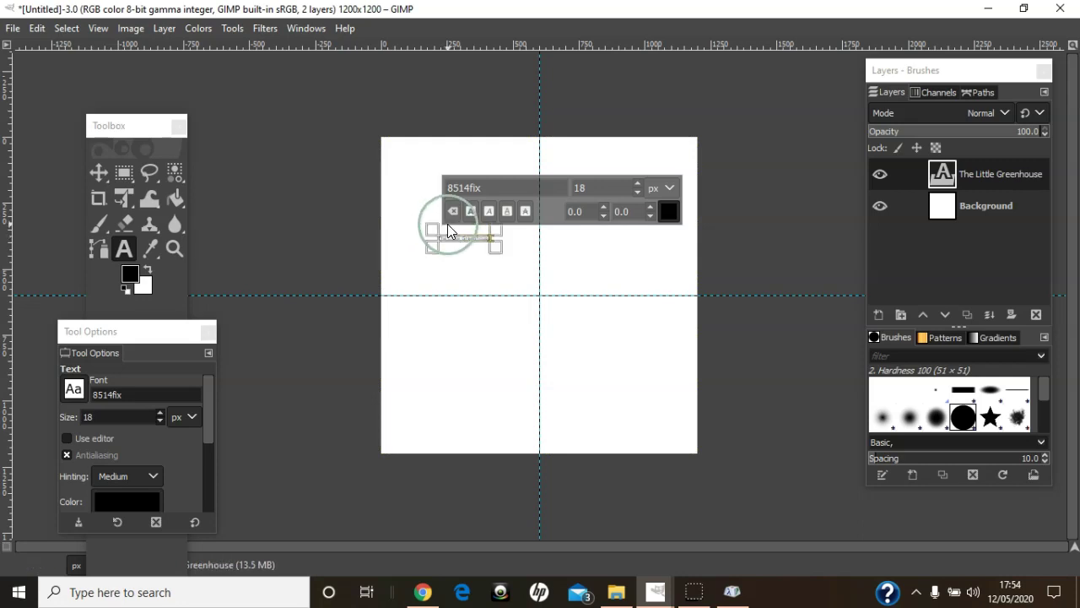
# - Set the title text to 60 px in Playfair Display
pyautogui.hotkey('ctrl', 'a')
pyautogui.moveTo(596, 184); pyautogui.dragTo(560, 181)
pyautogui.write('60')
pyautogui.press('Return')
pyautogui.click(487, 186)
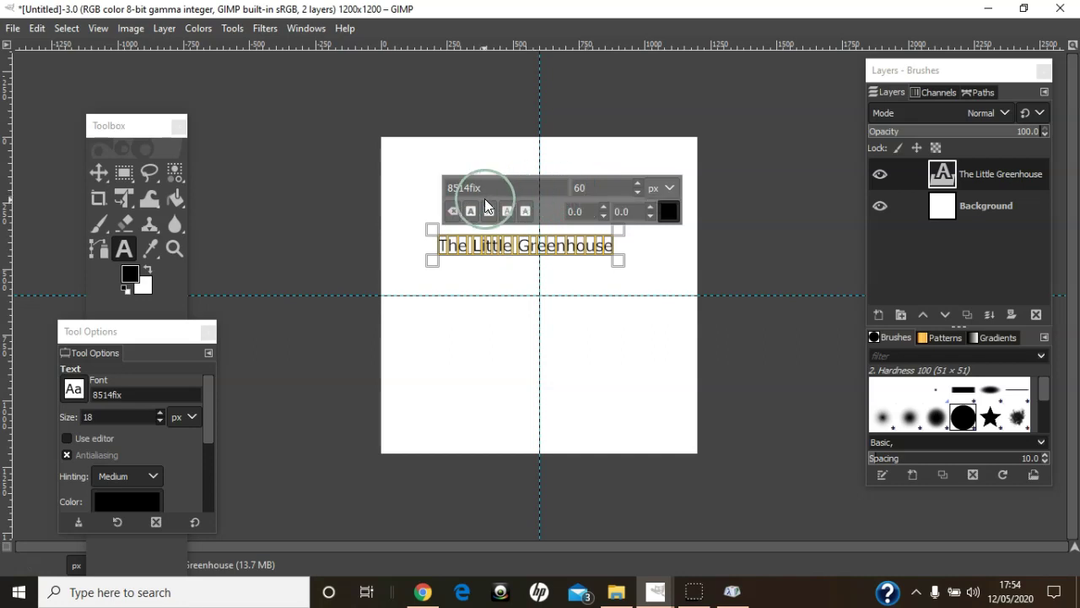
pyautogui.doubleClick(487, 187)
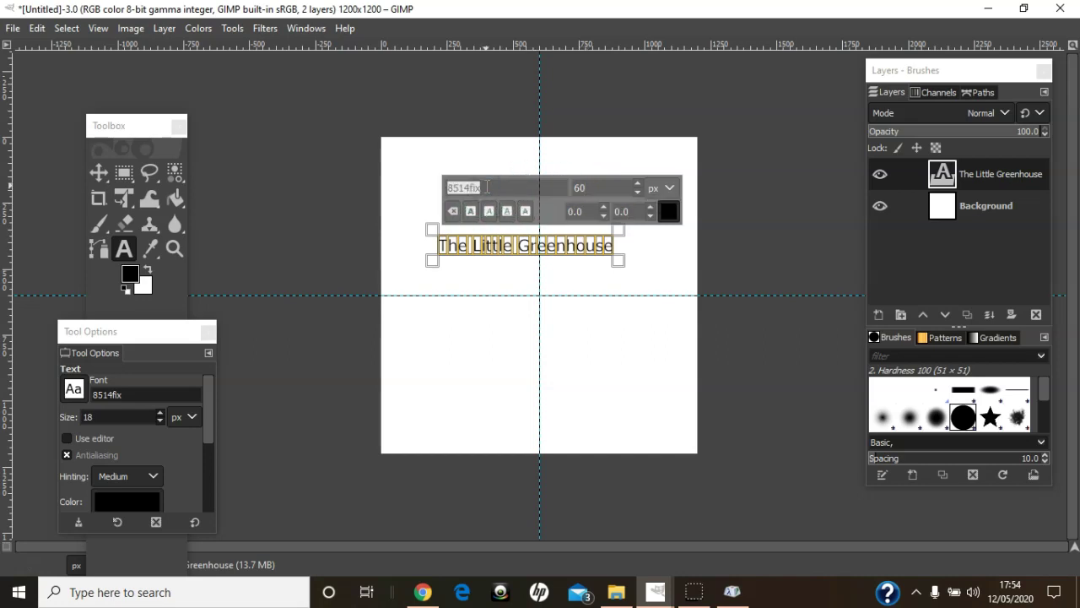
pyautogui.write('play')
pyautogui.click(496, 210)
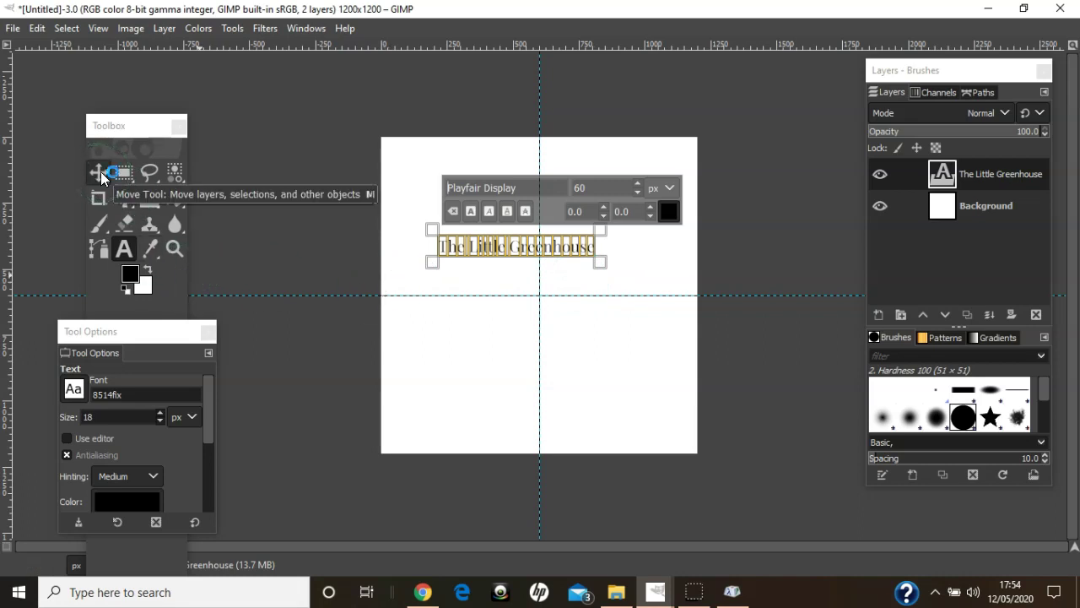
# - Move the title text to the canvas top, right edge against the centre guide, and zoom in
pyautogui.click(99, 172)
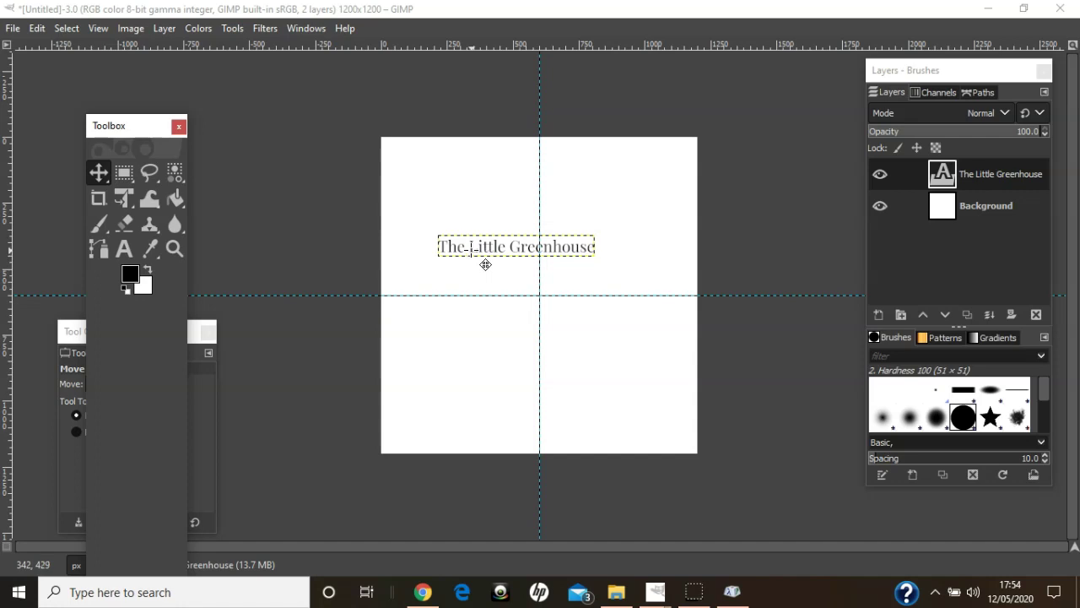
pyautogui.moveTo(485, 265); pyautogui.dragTo(434, 170)
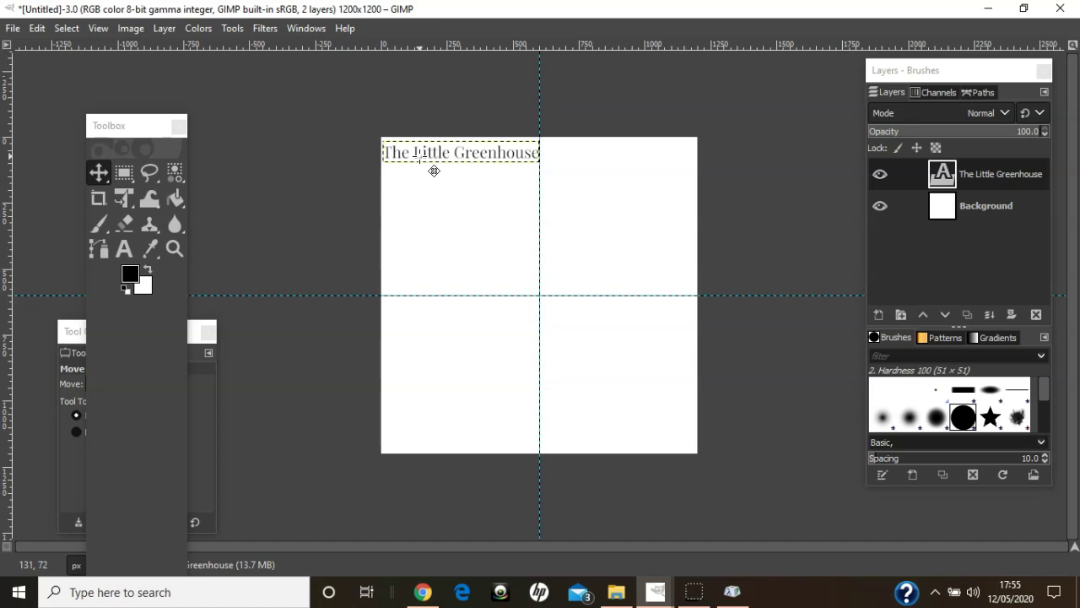
pyautogui.click(427, 188)
pyautogui.press('+')
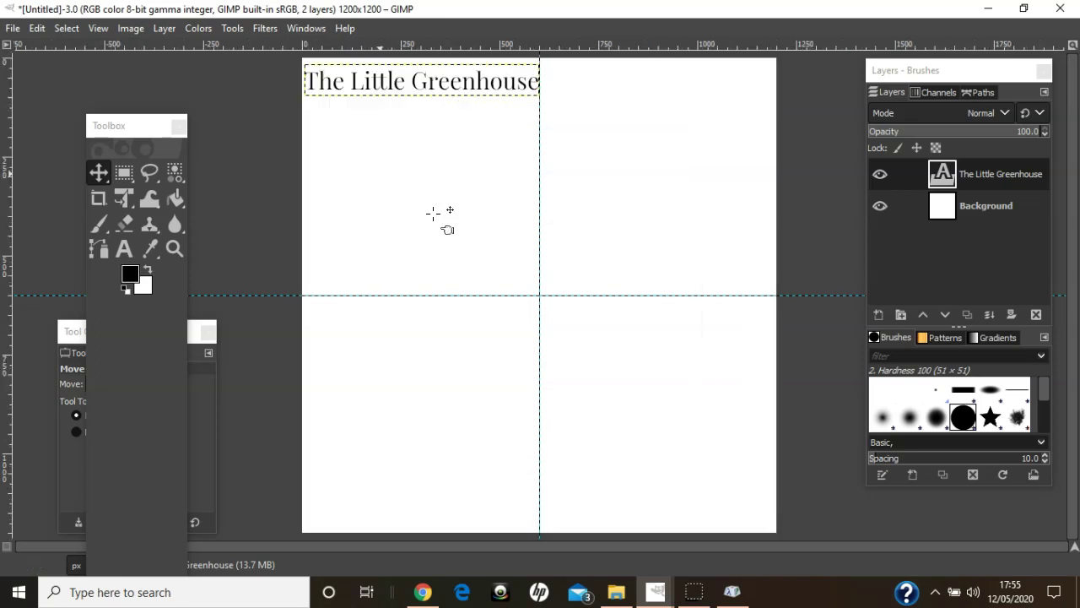
pyautogui.press('+')
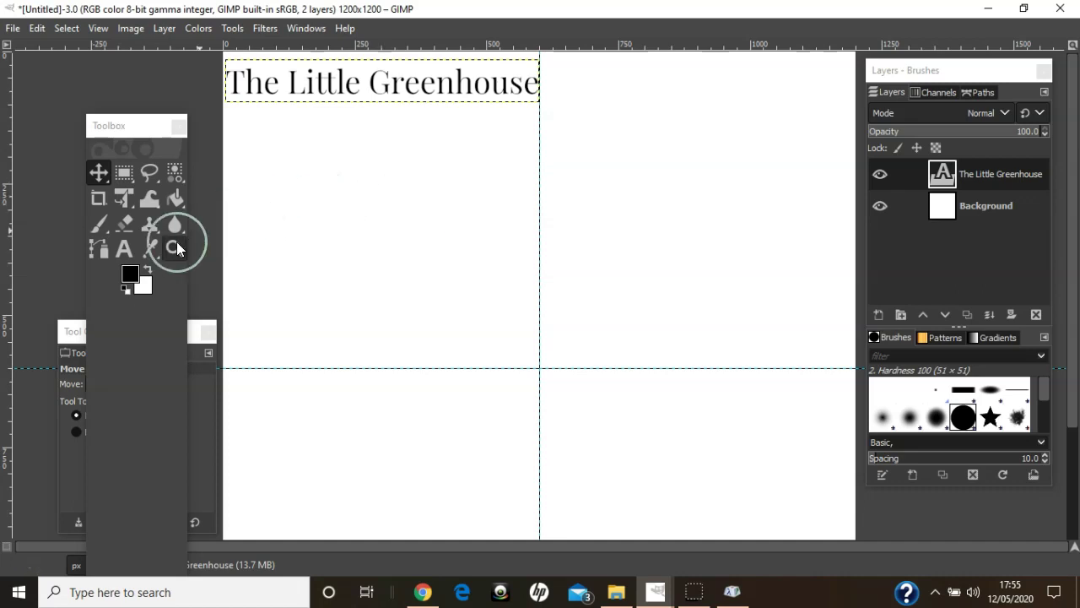
# - Add a text line reading 'fb.com/thelittlegreenhousecreates' below the title
pyautogui.click(124, 250)
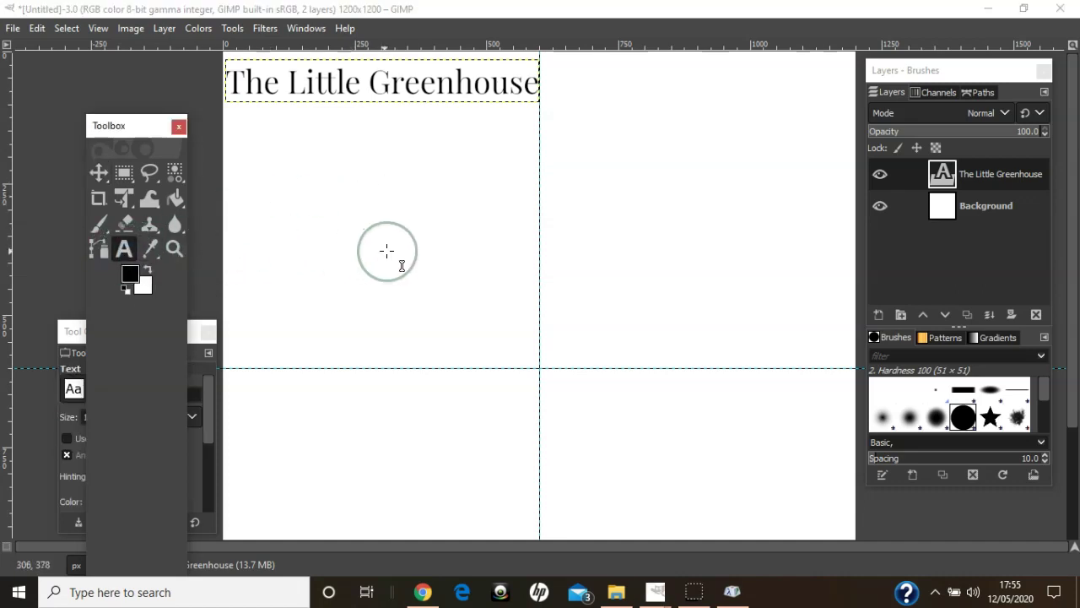
pyautogui.click(351, 240)
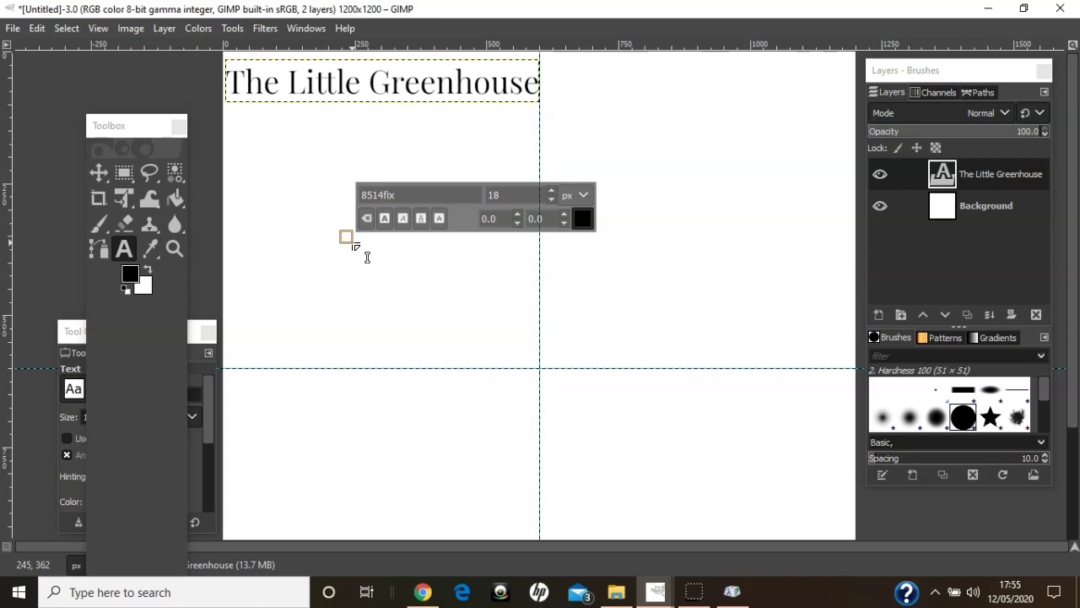
pyautogui.write('fb.com/')
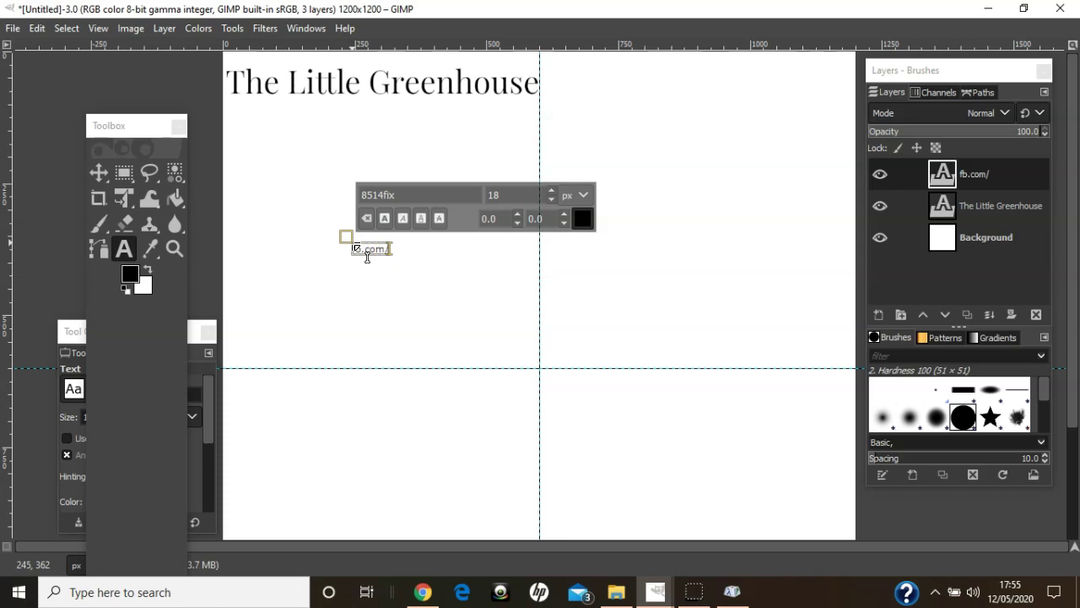
pyautogui.write('thelittlegree')
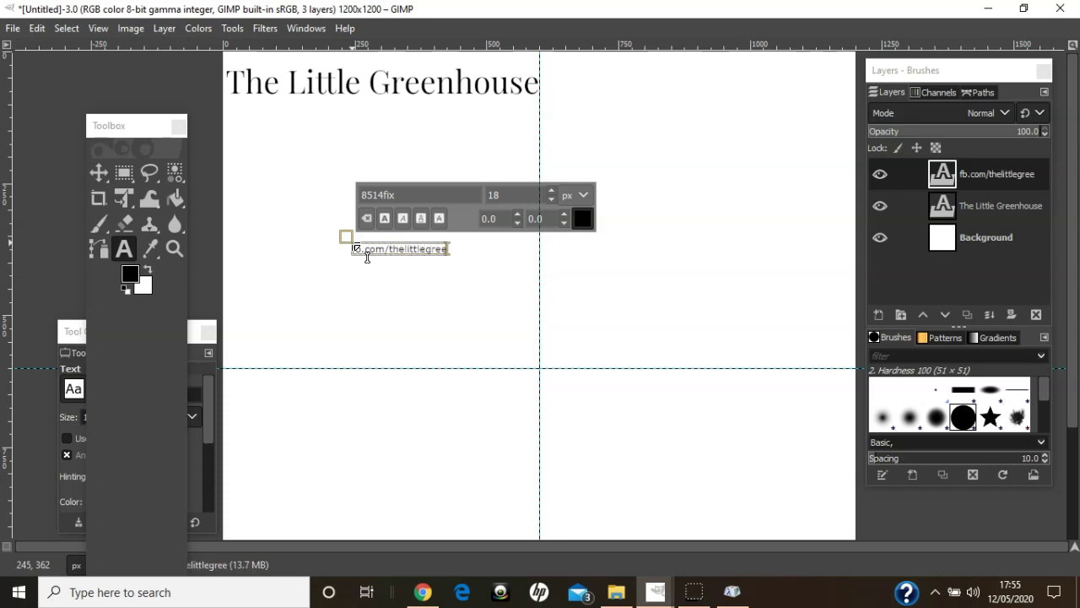
pyautogui.write('nhousecreates')
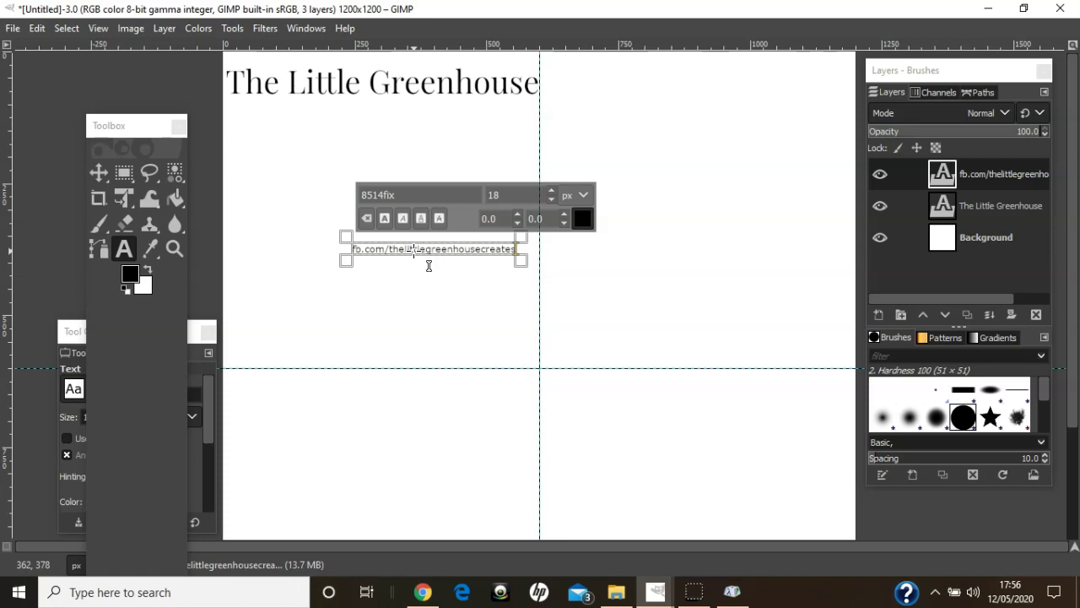
# - Set the URL line to Playfair Display at 35 px
pyautogui.click(437, 266)
pyautogui.tripleClick(434, 264)
pyautogui.click(393, 189)
pyautogui.tripleClick(395, 191)
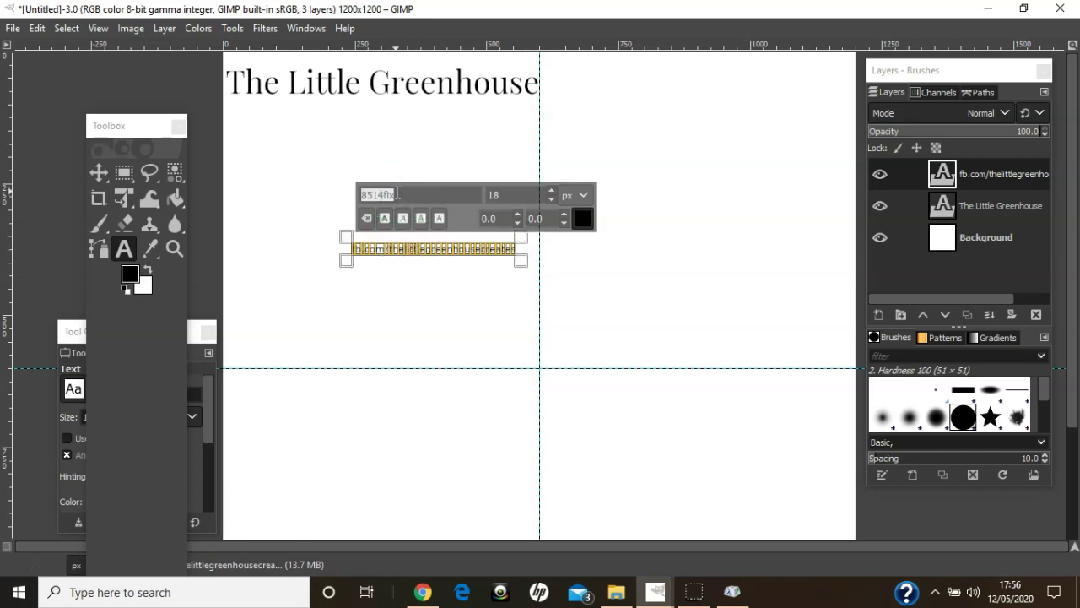
pyautogui.write('pl')
pyautogui.click(404, 213)
pyautogui.click(463, 195)
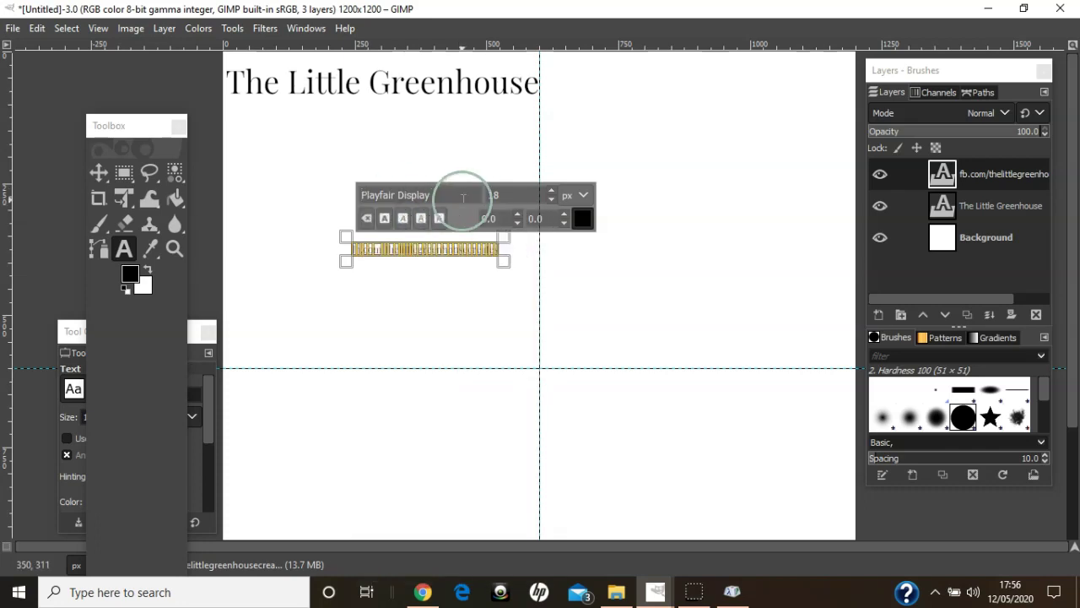
pyautogui.click(499, 193)
pyautogui.doubleClick(476, 193)
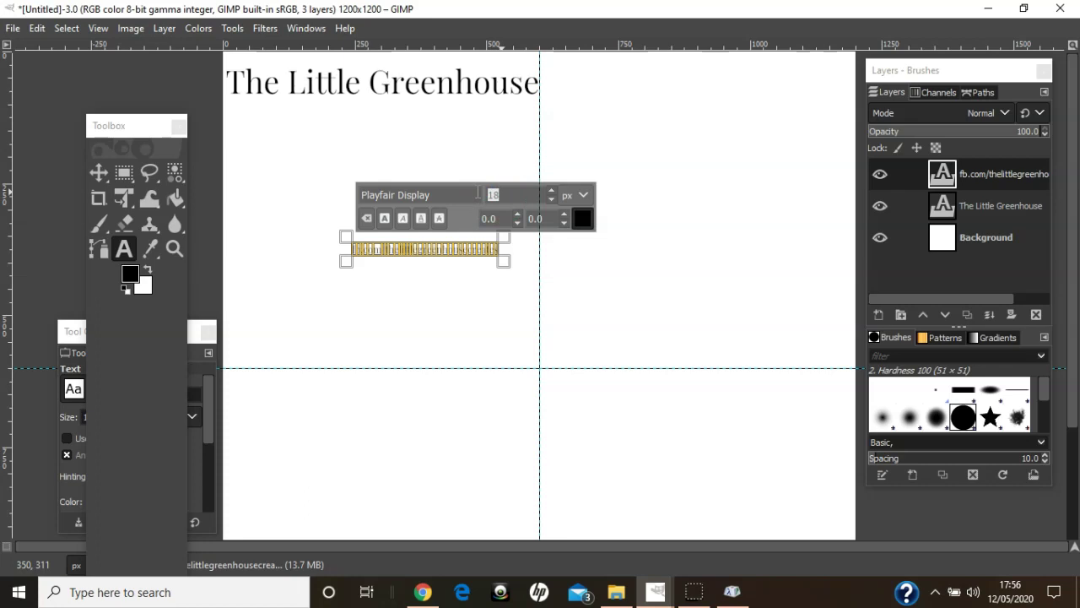
pyautogui.write('35')
pyautogui.press('Return')
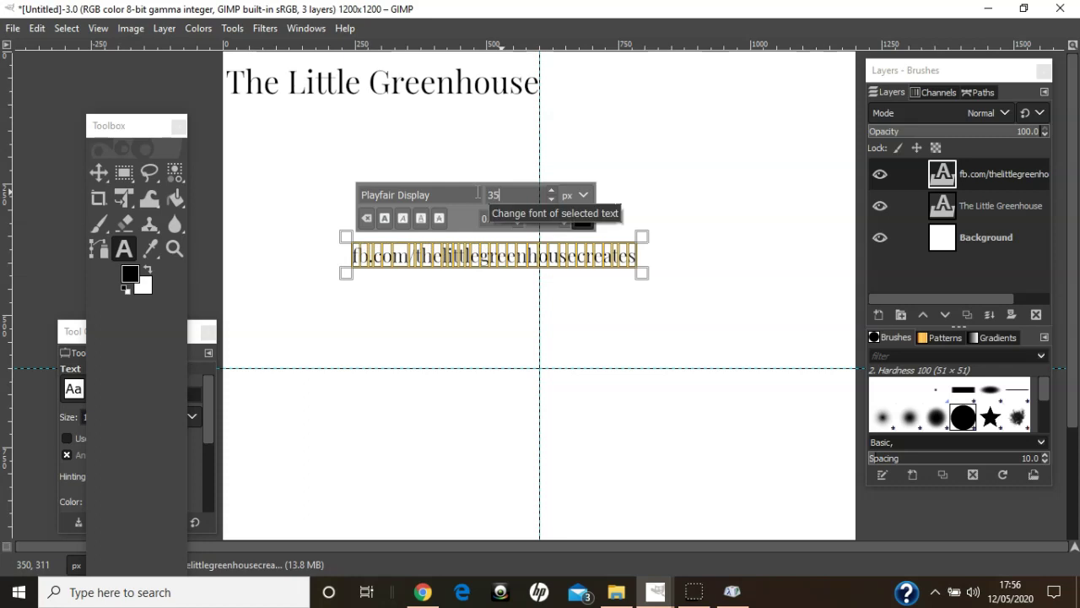
pyautogui.click(104, 182)
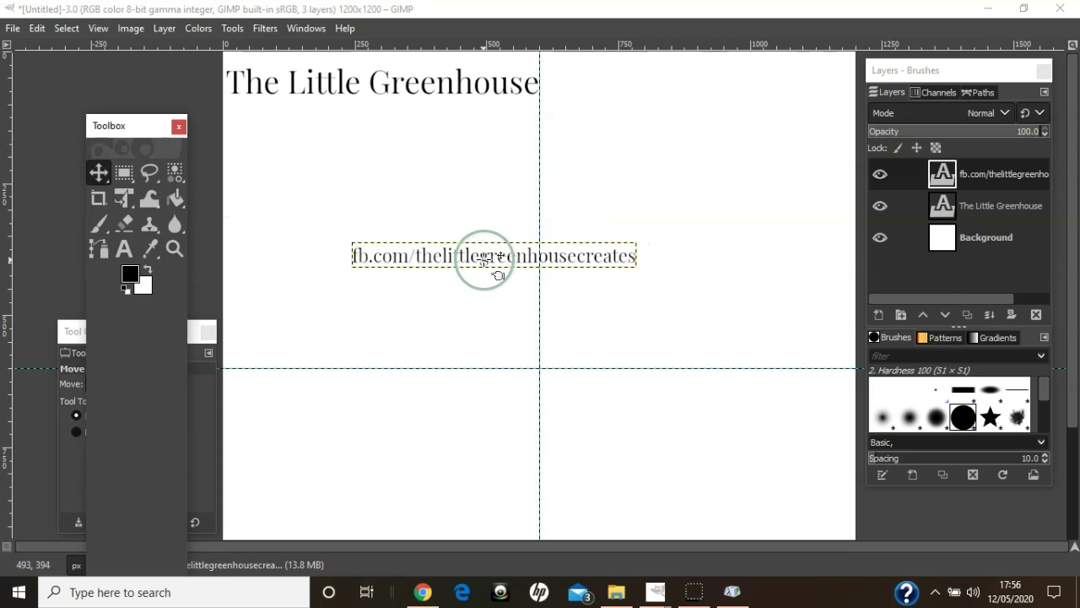
# - Drag the fb.com line directly beneath the title, right edge on the centre guide
pyautogui.moveTo(485, 257); pyautogui.dragTo(390, 119)
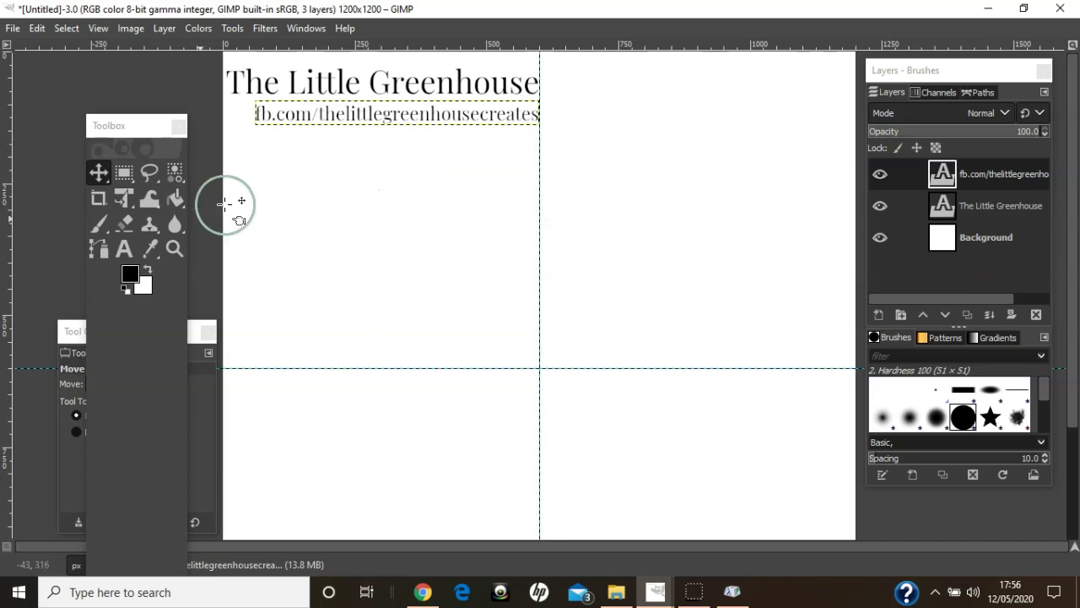
# - Add a third text line reading "images Stampin' Up!" below the Facebook address
pyautogui.click(123, 250)
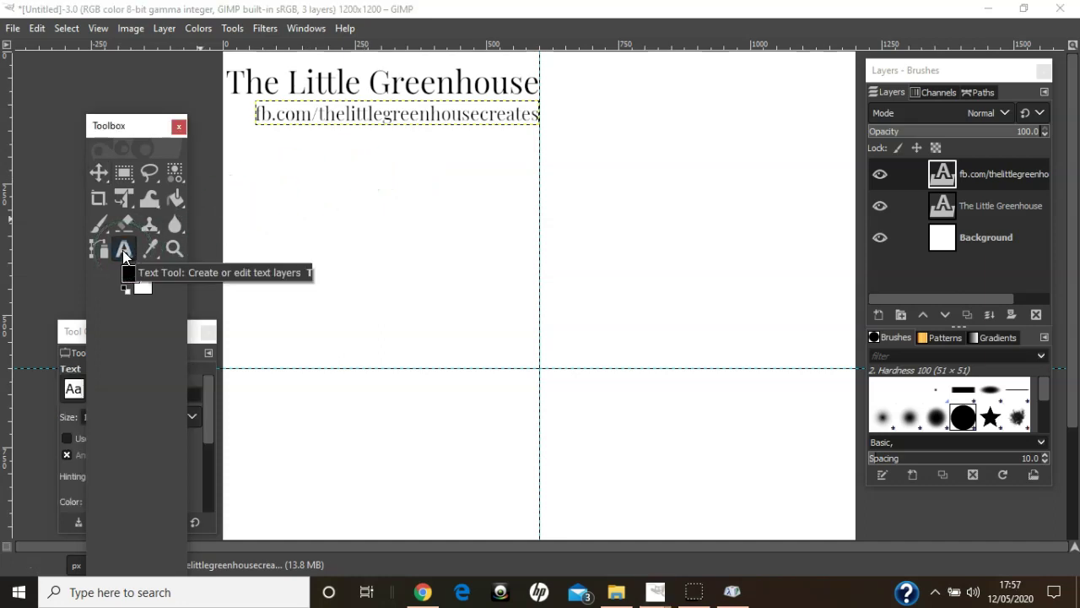
pyautogui.click(371, 229)
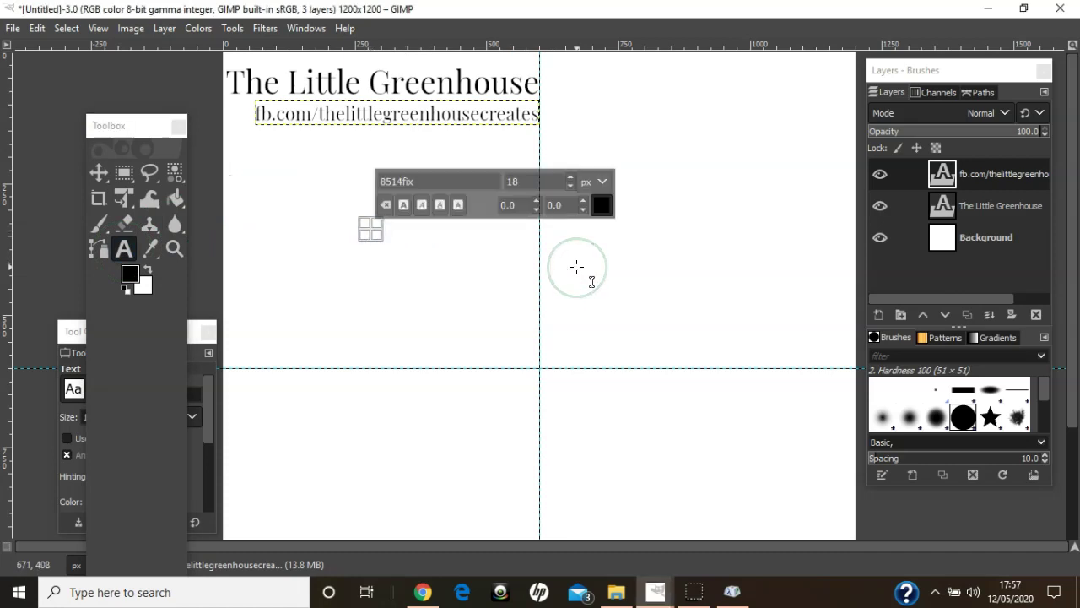
pyautogui.write('images')
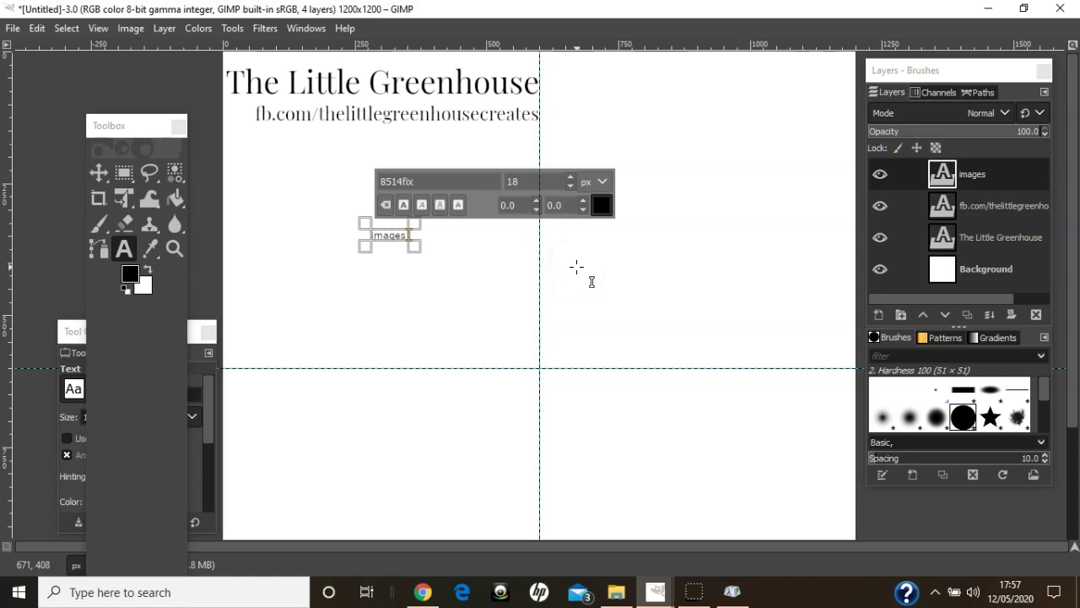
pyautogui.write(' Sta')
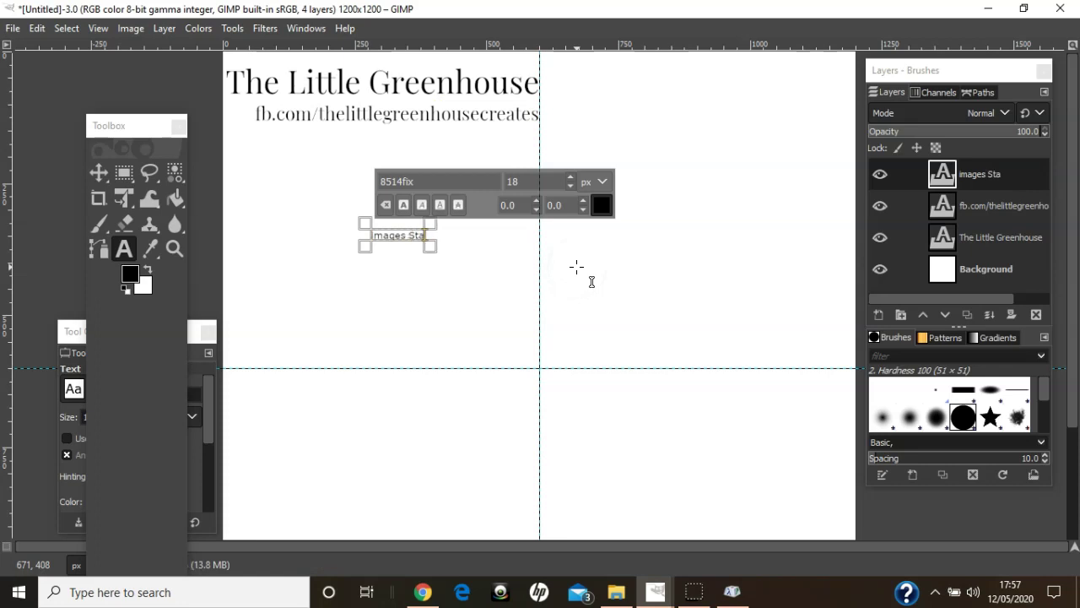
pyautogui.write('mpin')
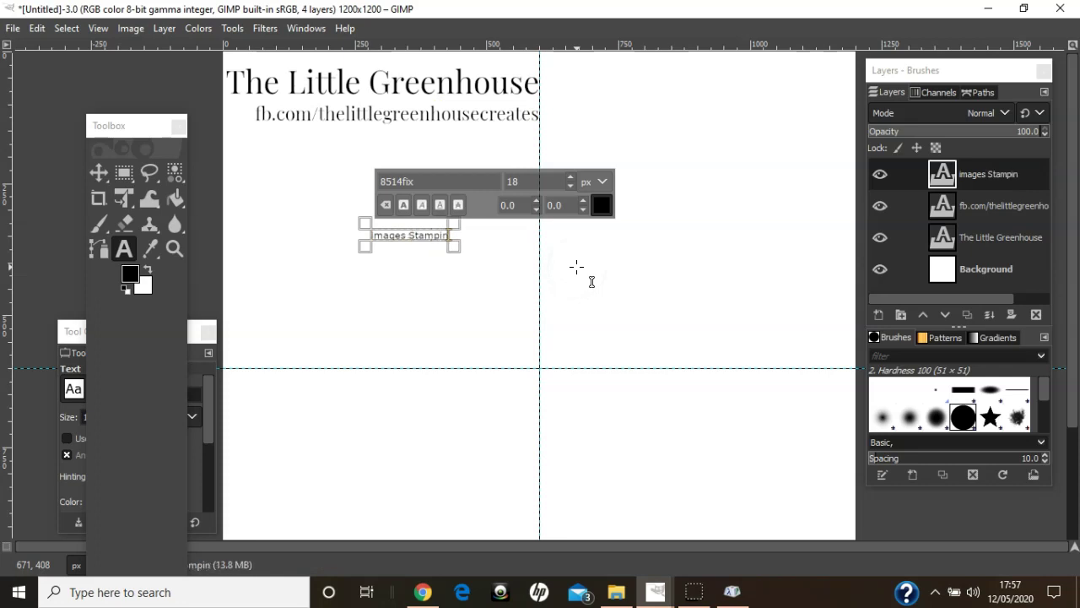
pyautogui.write("' Up")
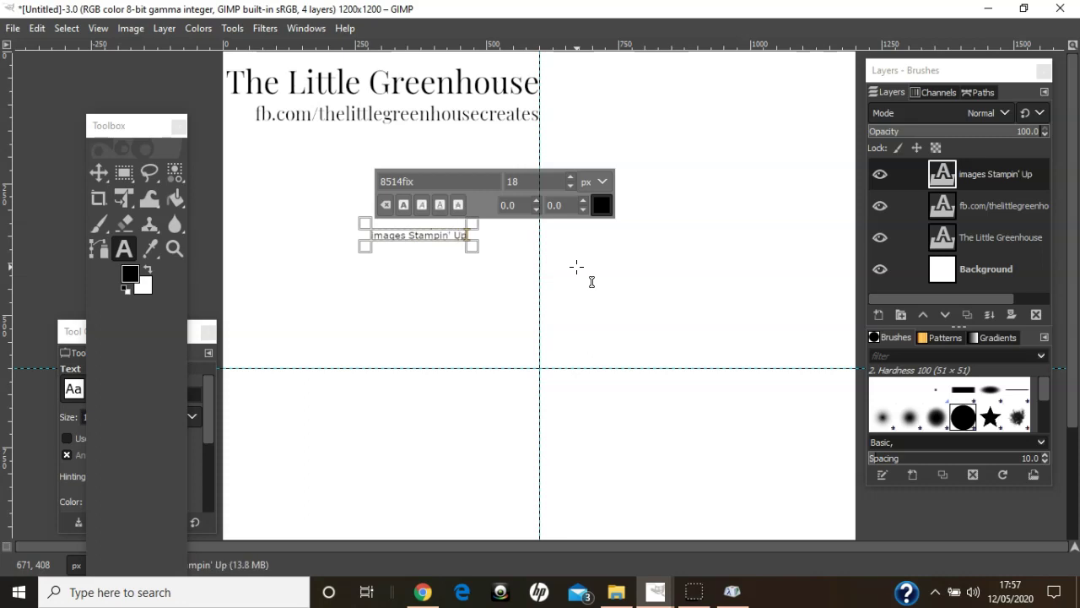
pyautogui.write('!')
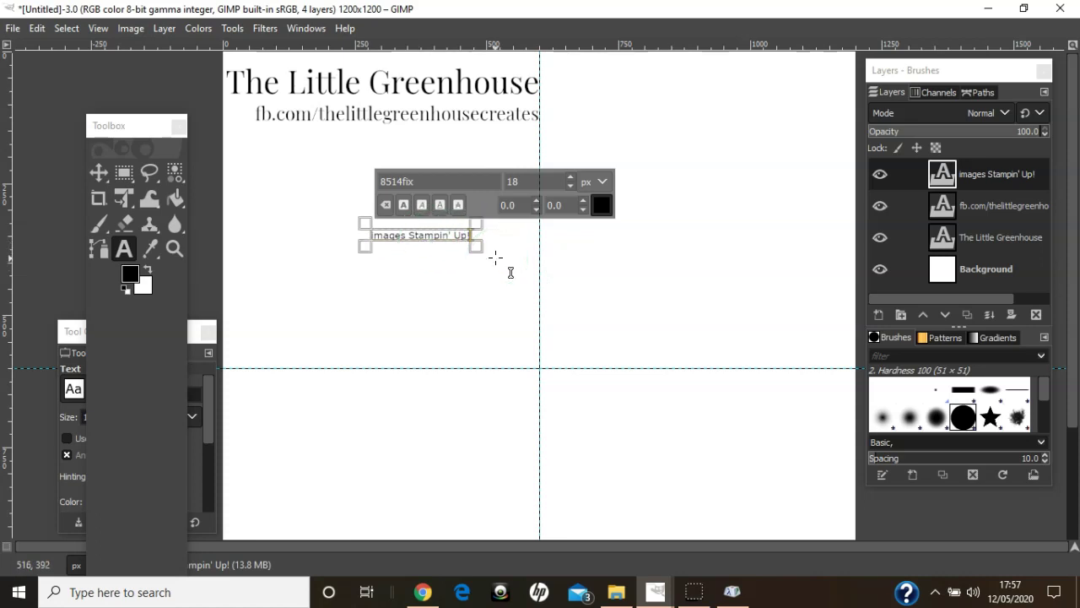
pyautogui.click(736, 598)
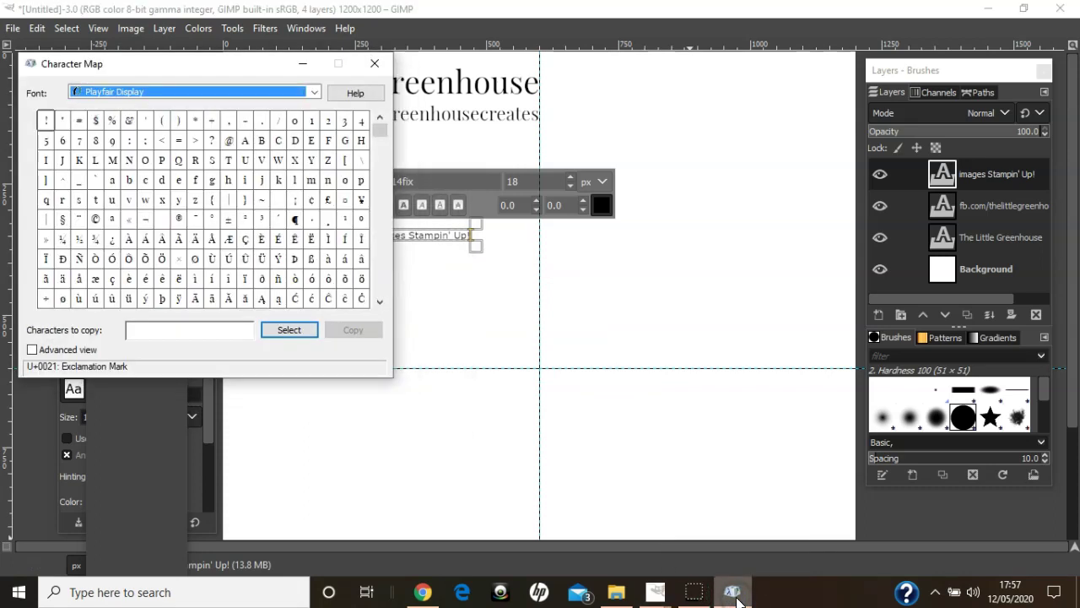
# - Copy © from Character Map and paste it so the line reads "images © Stampin' Up!"
pyautogui.doubleClick(95, 221)
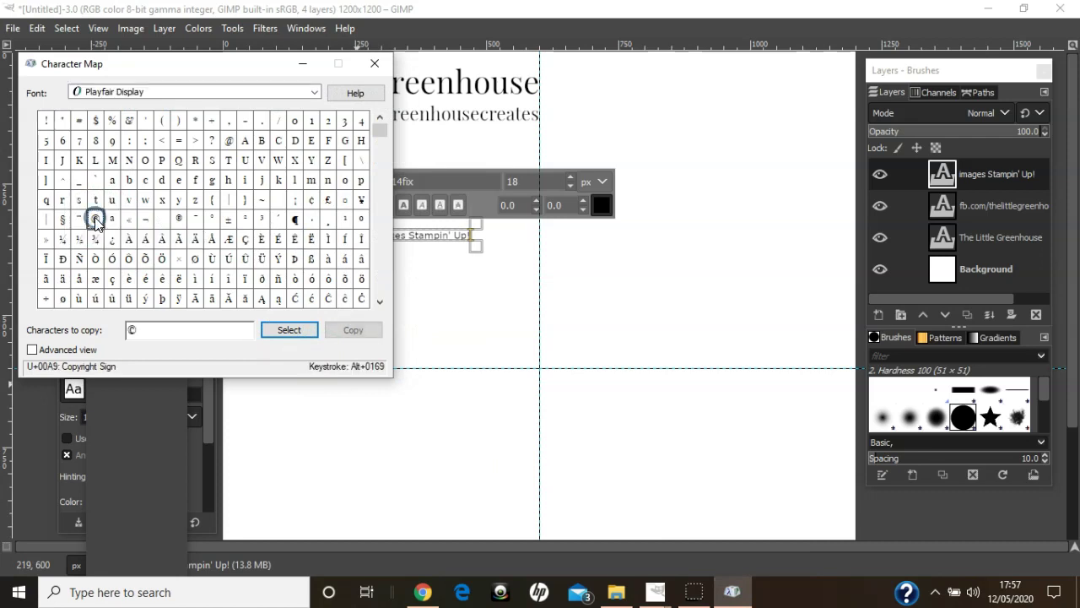
pyautogui.click(350, 330)
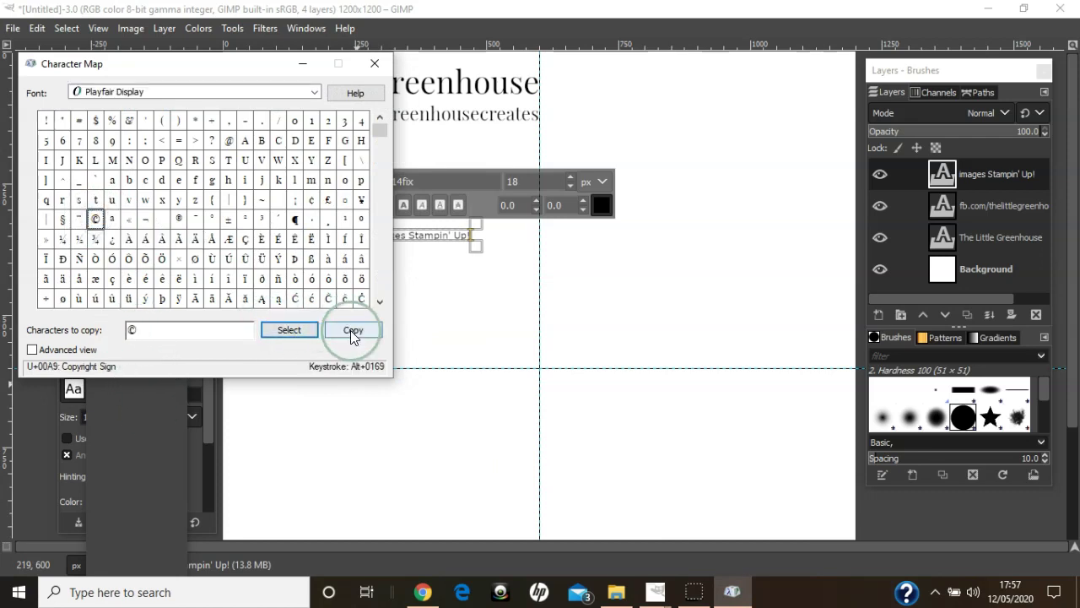
pyautogui.click(303, 64)
pyautogui.click(470, 257)
pyautogui.click(403, 238)
pyautogui.click(505, 251)
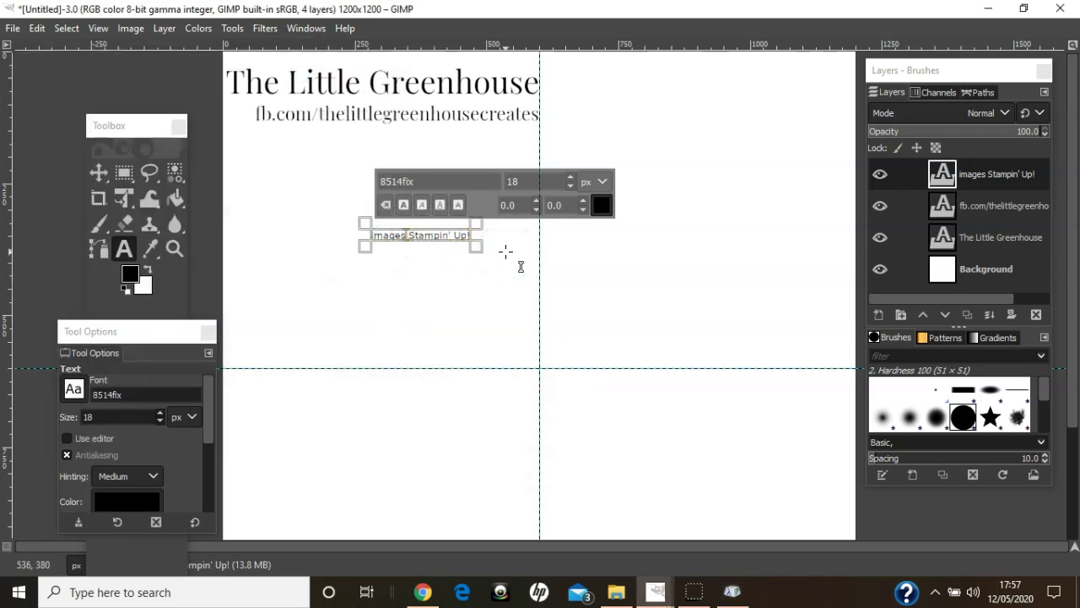
pyautogui.hotkey('ctrl', 'v')
pyautogui.hotkey('ctrl', 'v')
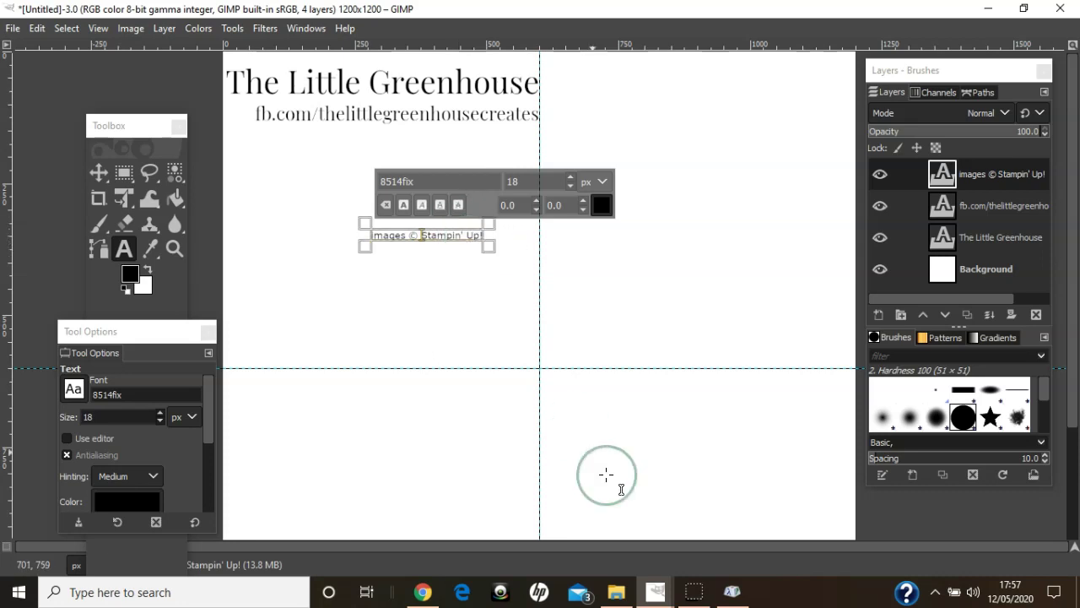
# - Copy the registered sign ® from Character Map and place the caret after Up!
pyautogui.click(731, 590)
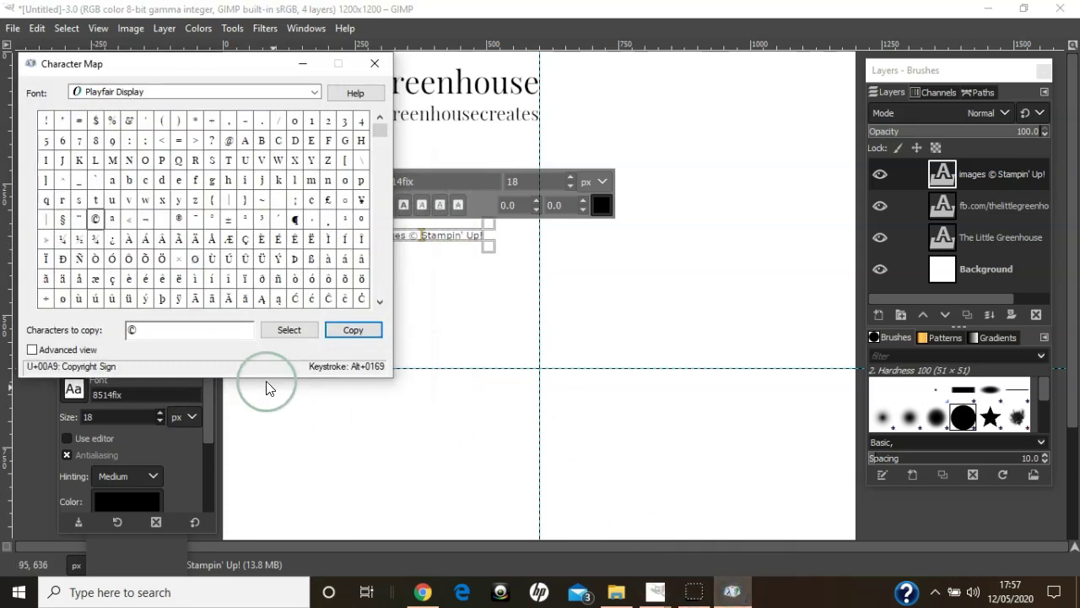
pyautogui.click(132, 330)
pyautogui.press('BackSpace')
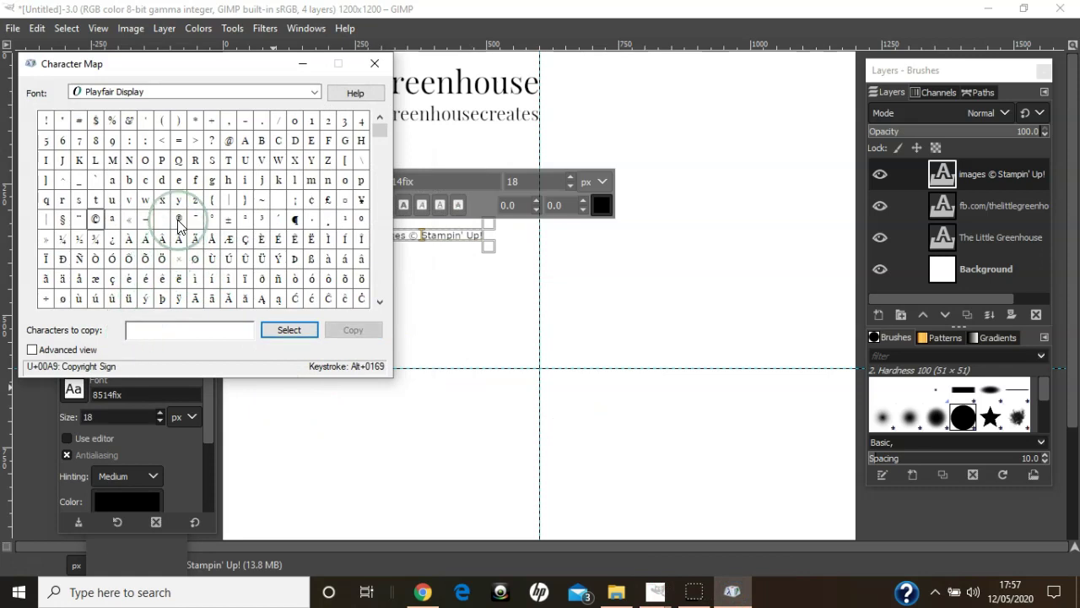
pyautogui.doubleClick(179, 221)
pyautogui.click(363, 330)
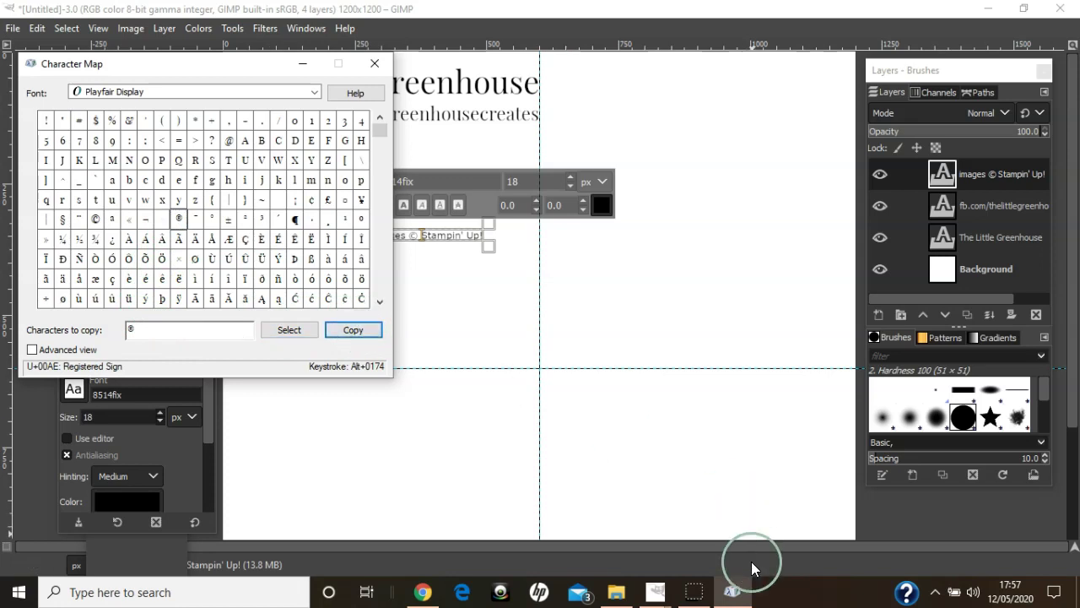
pyautogui.click(740, 594)
pyautogui.click(470, 260)
pyautogui.doubleClick(486, 244)
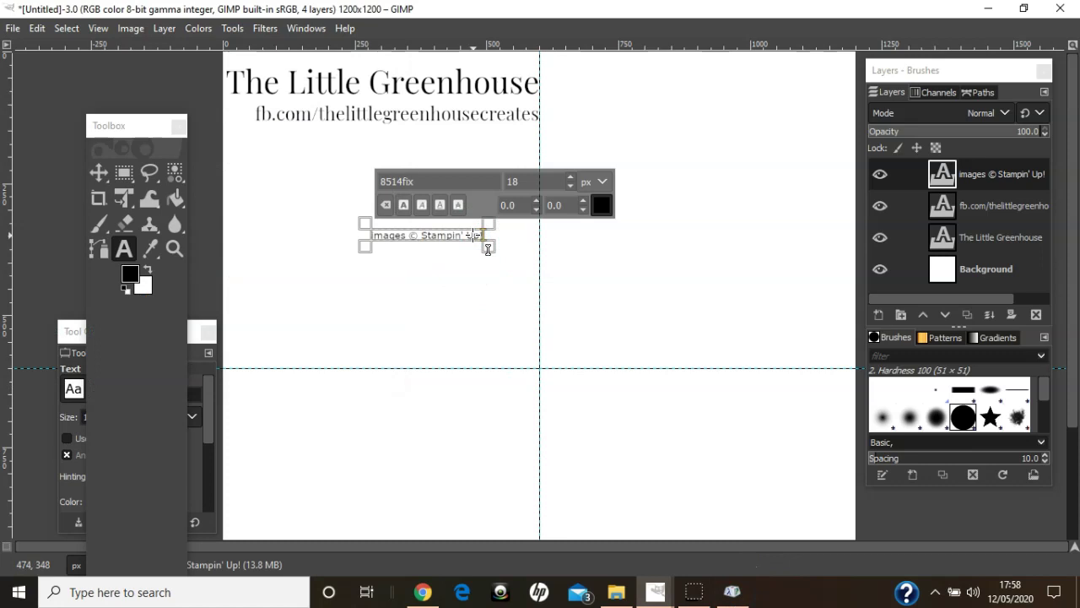
# - Paste ® after Up! and set the whole line to Playfair Display at 30 px
pyautogui.hotkey('ctrl', 'v')
pyautogui.hotkey('ctrl', 'a')
pyautogui.moveTo(412, 180); pyautogui.dragTo(354, 176)
pyautogui.write('l')
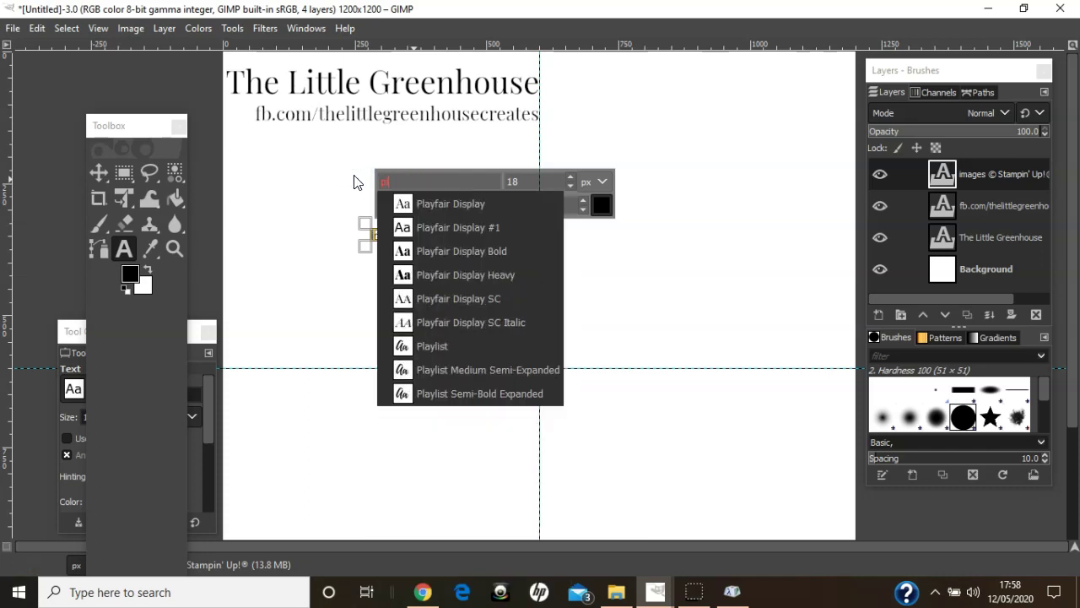
pyautogui.click(434, 206)
pyautogui.click(515, 183)
pyautogui.doubleClick(507, 182)
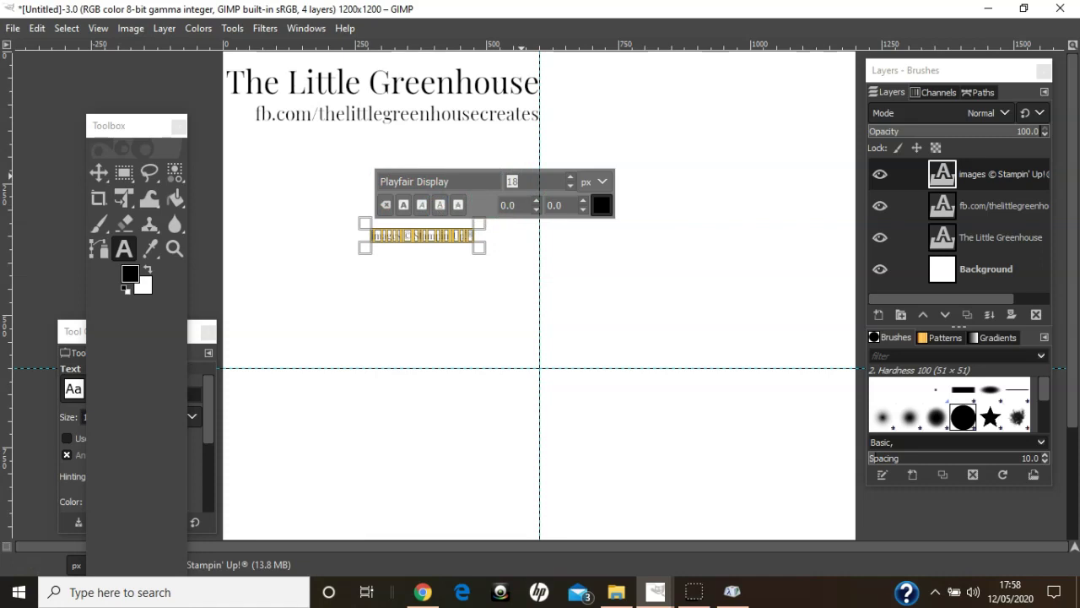
pyautogui.write('30')
pyautogui.press('Return')
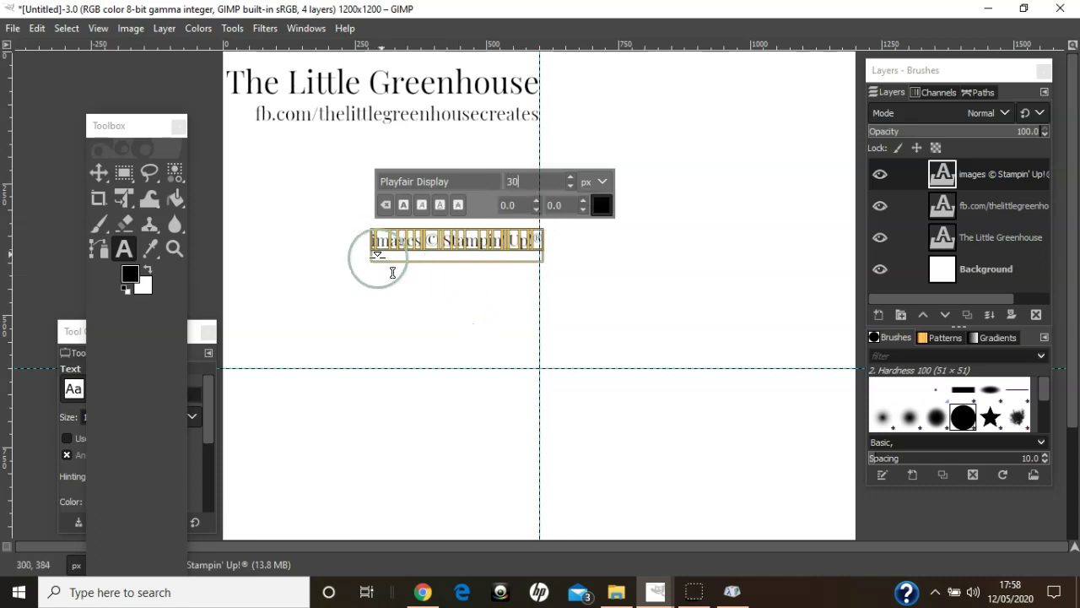
pyautogui.click(452, 245)
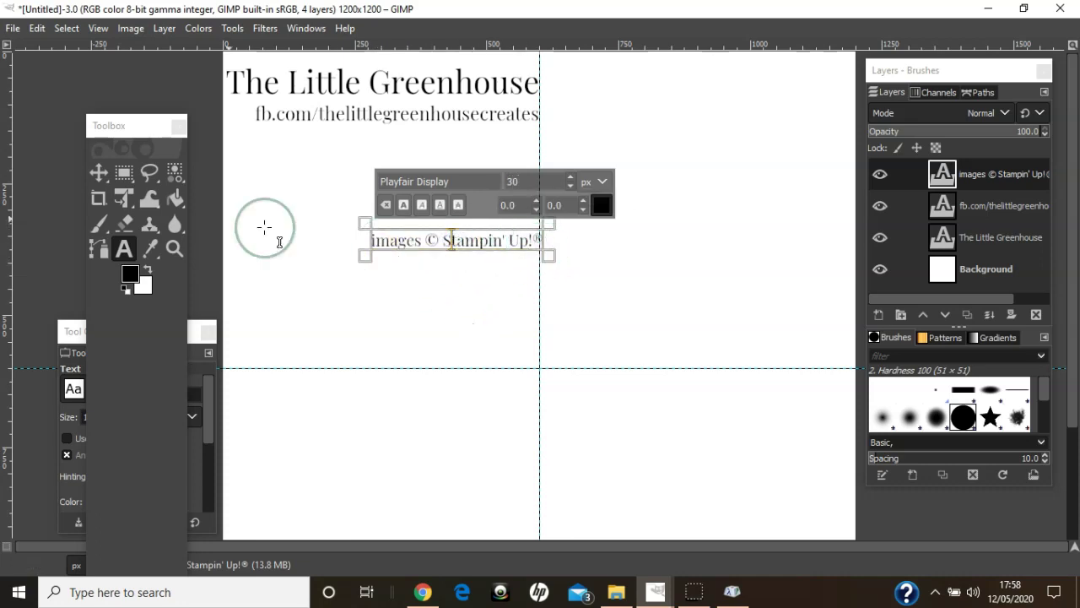
pyautogui.click(99, 172)
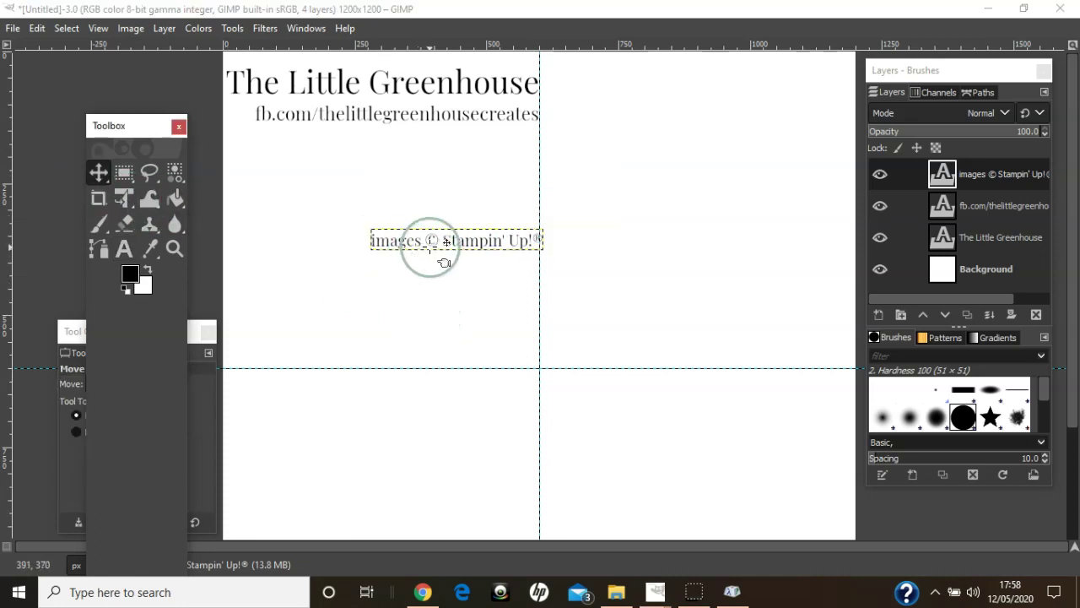
# - Drag the images © Stampin' Up!® line left, then up to sit just below the fb.com line
pyautogui.moveTo(428, 242); pyautogui.dragTo(381, 241)
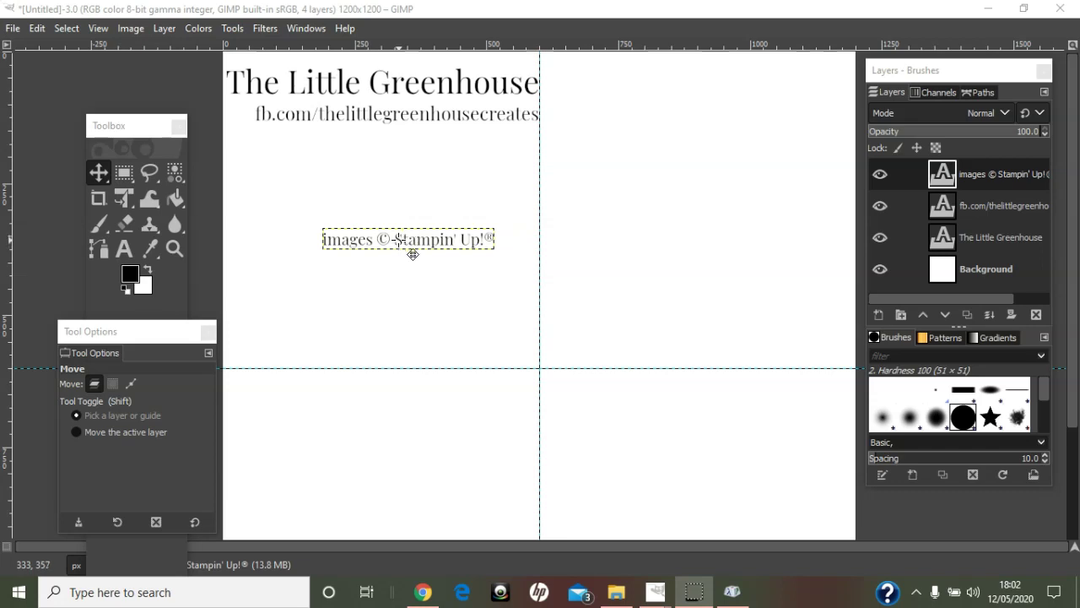
pyautogui.moveTo(413, 254); pyautogui.dragTo(459, 149)
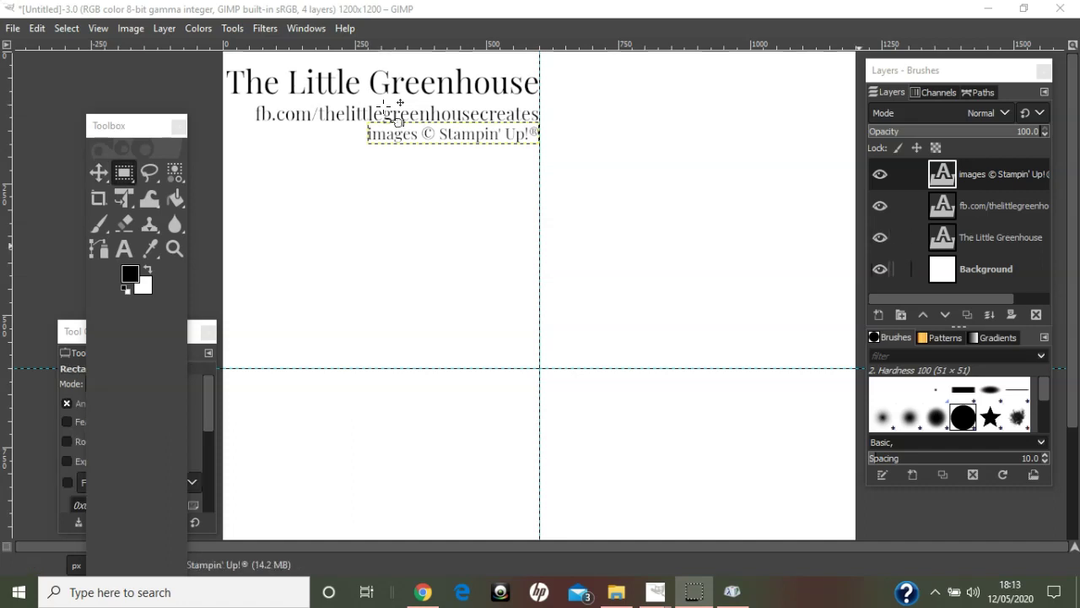
# - Crop the image to the three text lines and hide the white Background layer for transparency
pyautogui.click(977, 270)
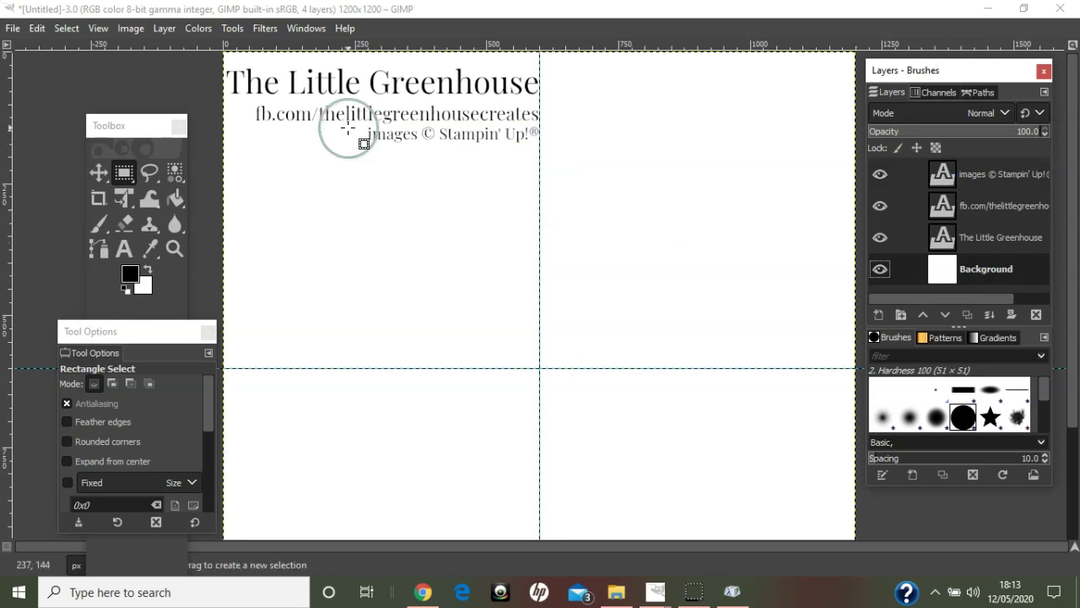
pyautogui.click(135, 30)
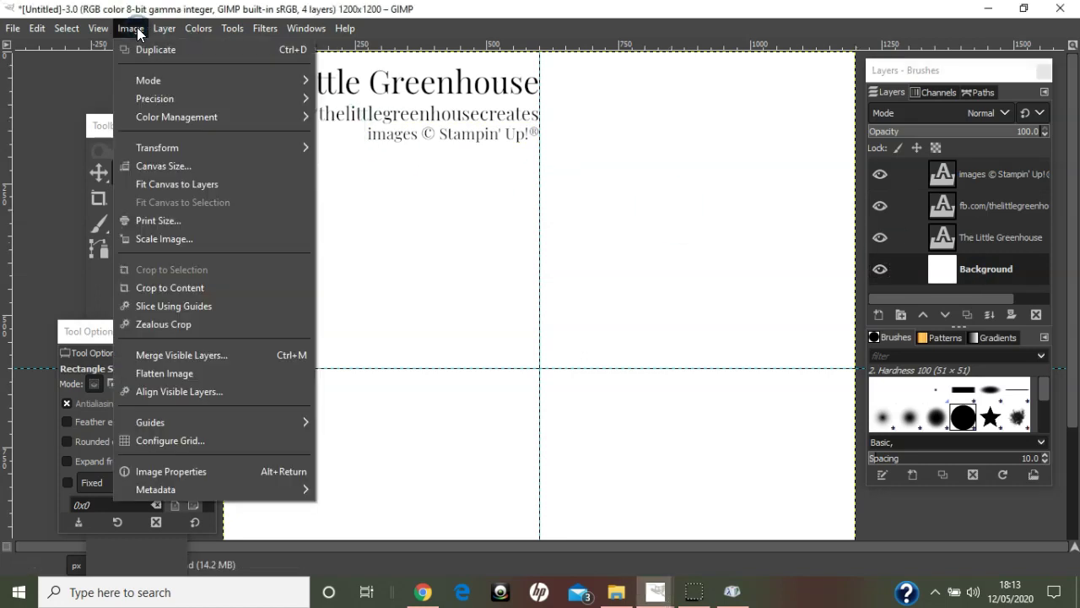
pyautogui.click(173, 286)
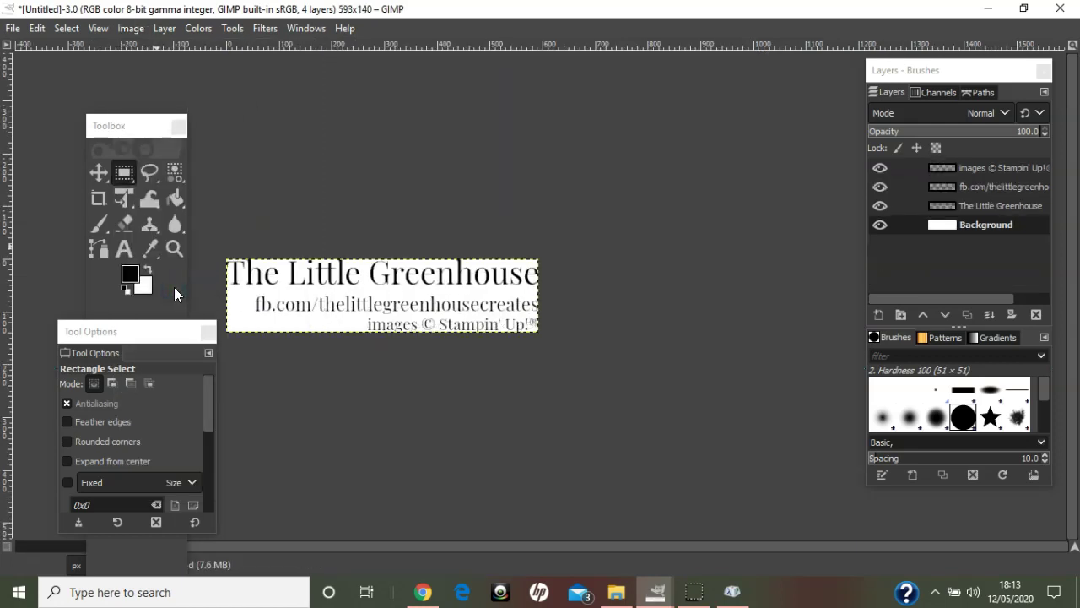
pyautogui.click(876, 226)
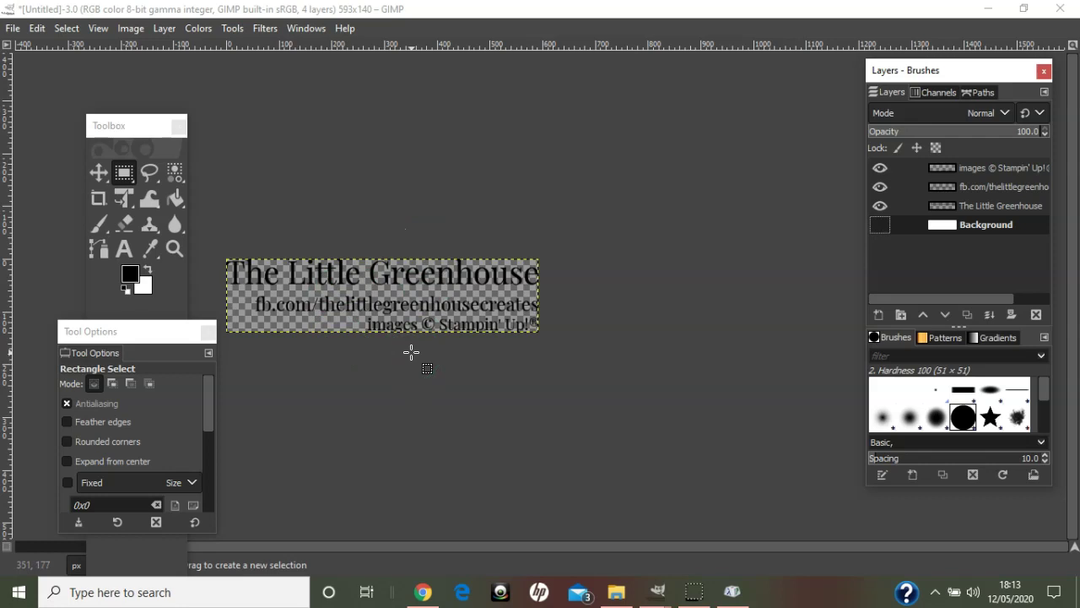
# - Export the cropped image as SamDC.png with the default PNG settings
pyautogui.click(14, 31)
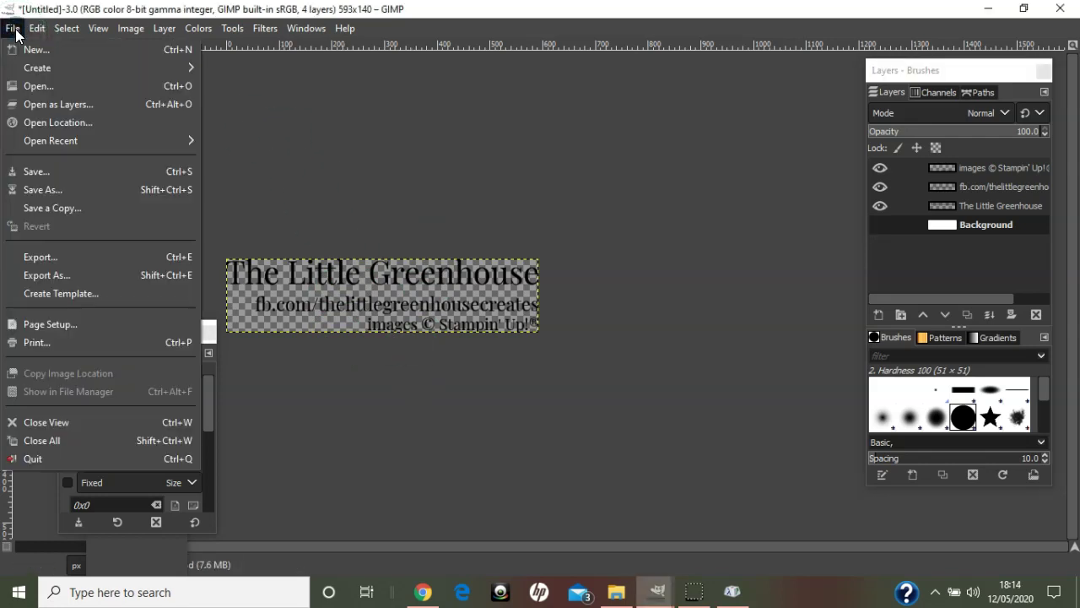
pyautogui.click(59, 275)
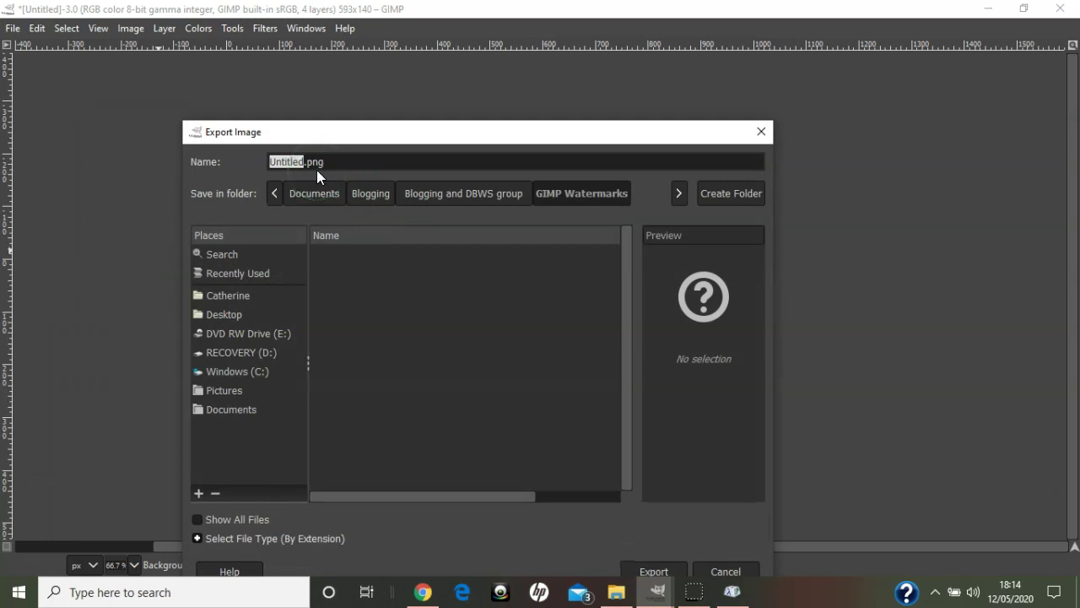
pyautogui.doubleClick(302, 163)
pyautogui.write('SamDC')
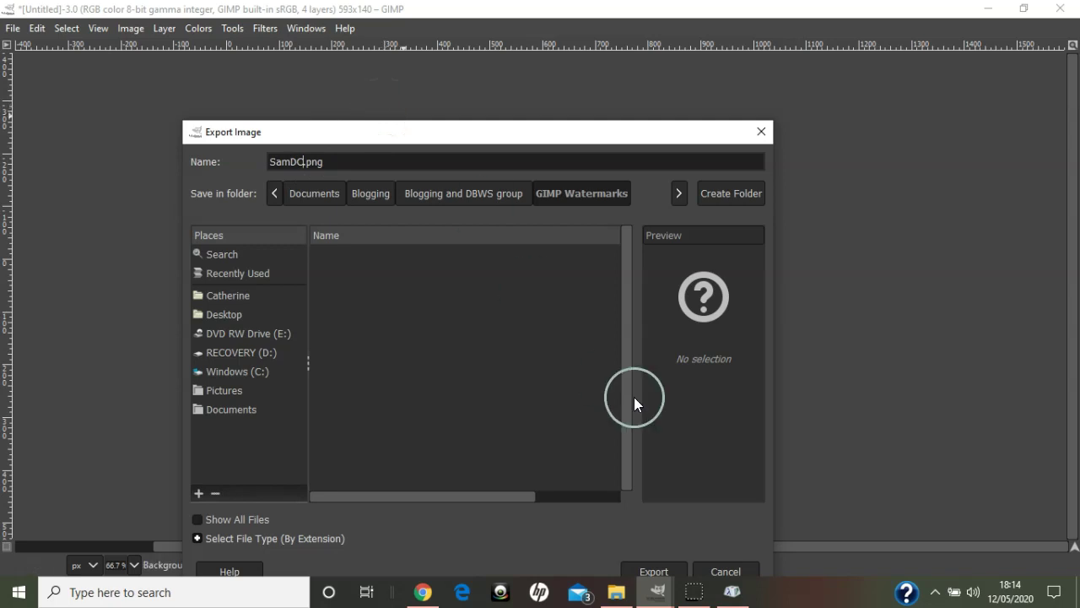
pyautogui.click(651, 573)
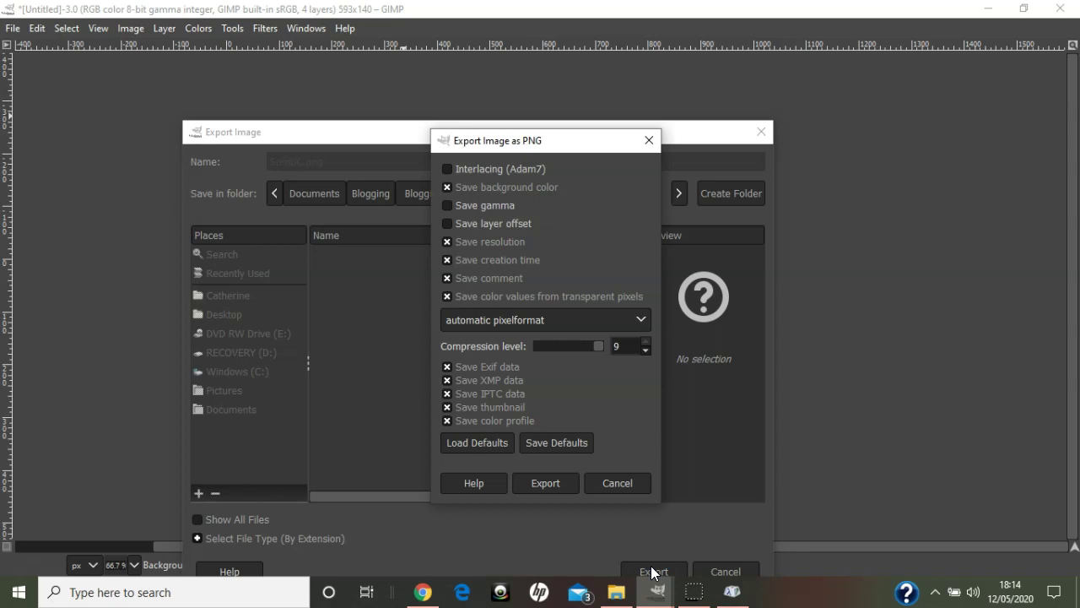
pyautogui.click(547, 482)
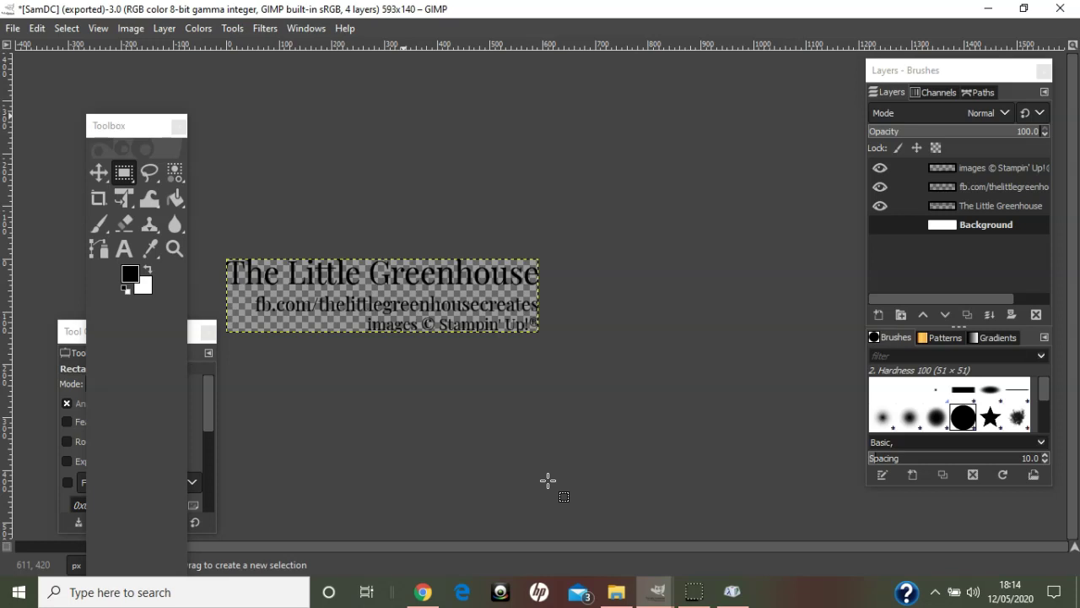
# - Undo the background hiding and the crop to restore the 1200×1200 canvas, and make white the foreground colour
pyautogui.click(38, 28)
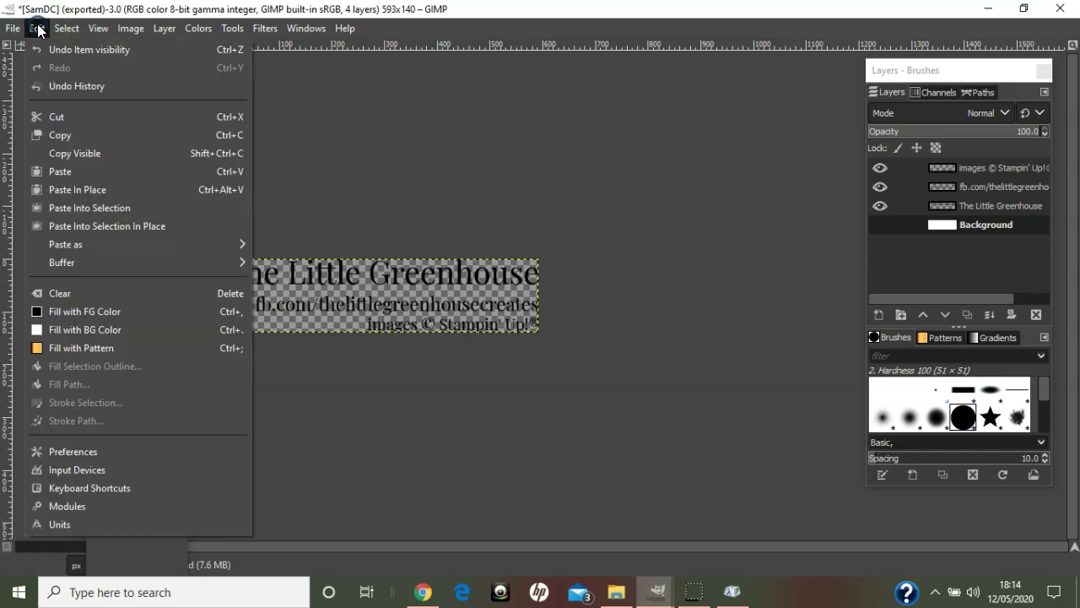
pyautogui.click(46, 45)
pyautogui.click(37, 28)
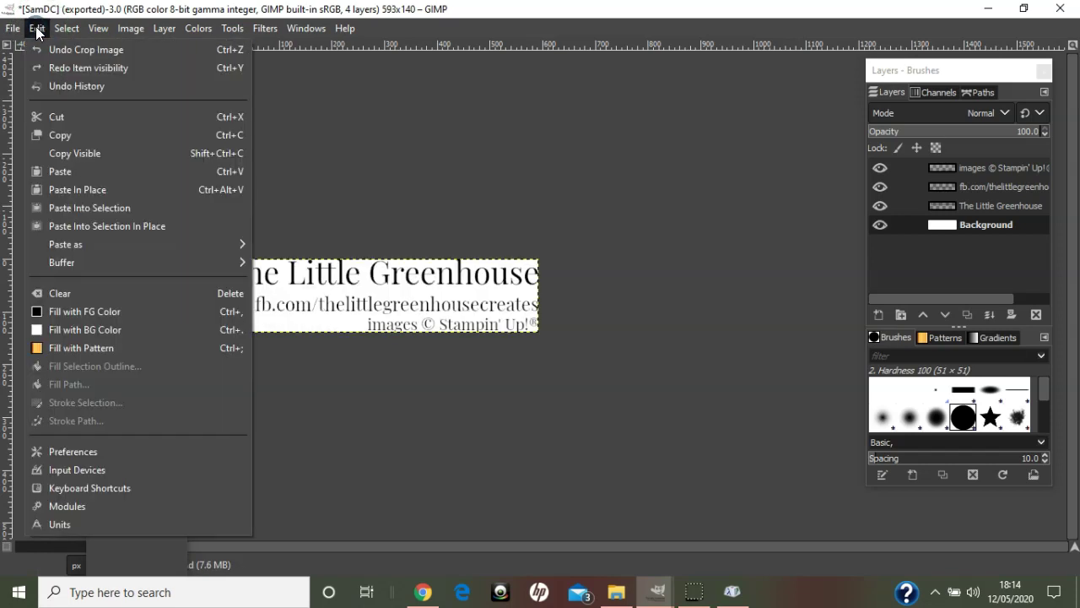
pyautogui.click(47, 48)
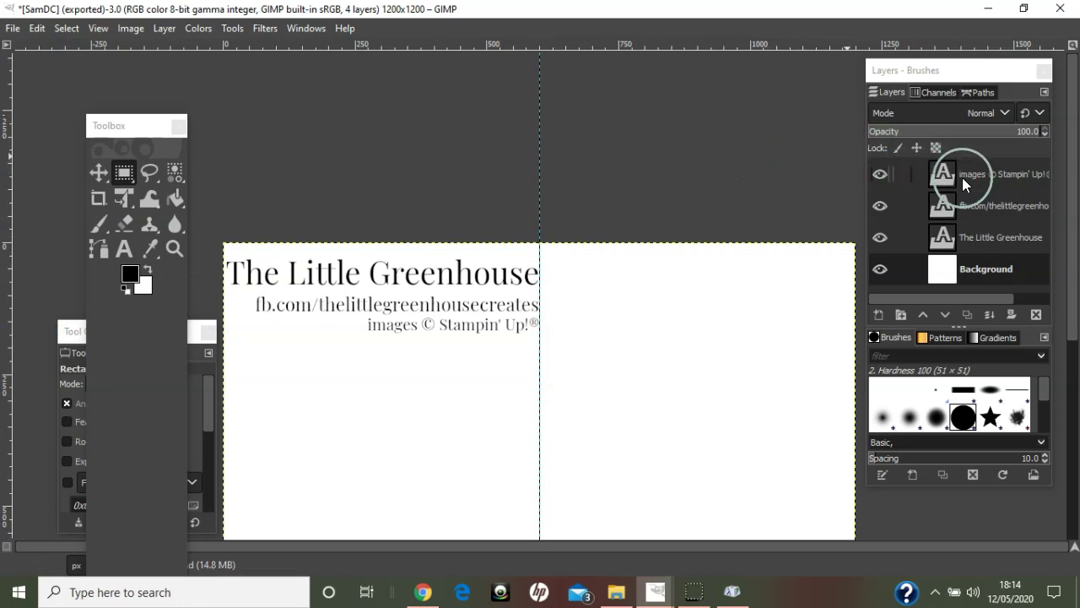
pyautogui.click(148, 268)
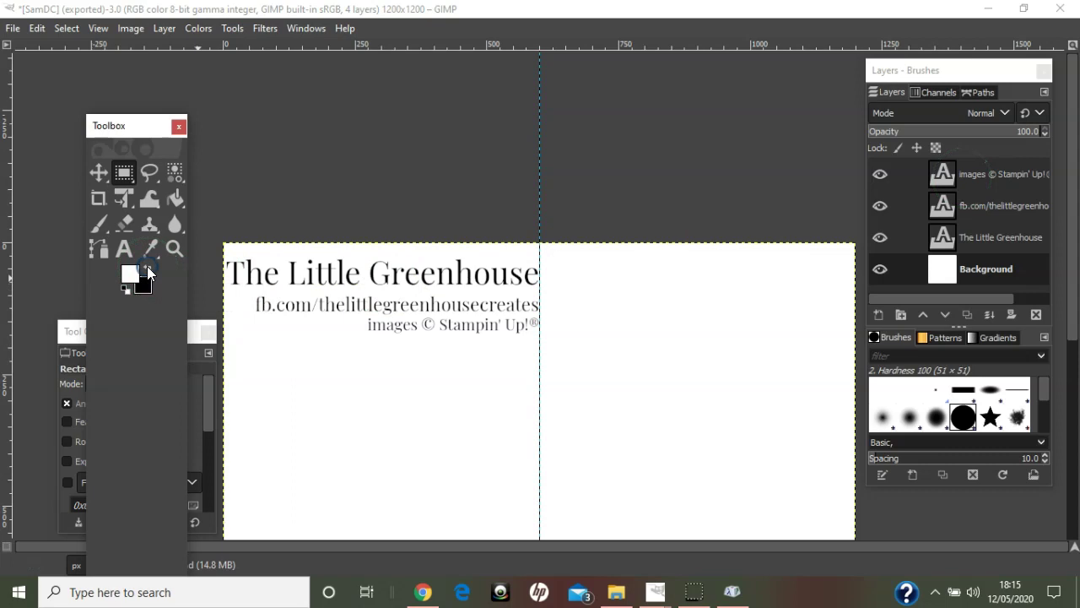
pyautogui.click(77, 330)
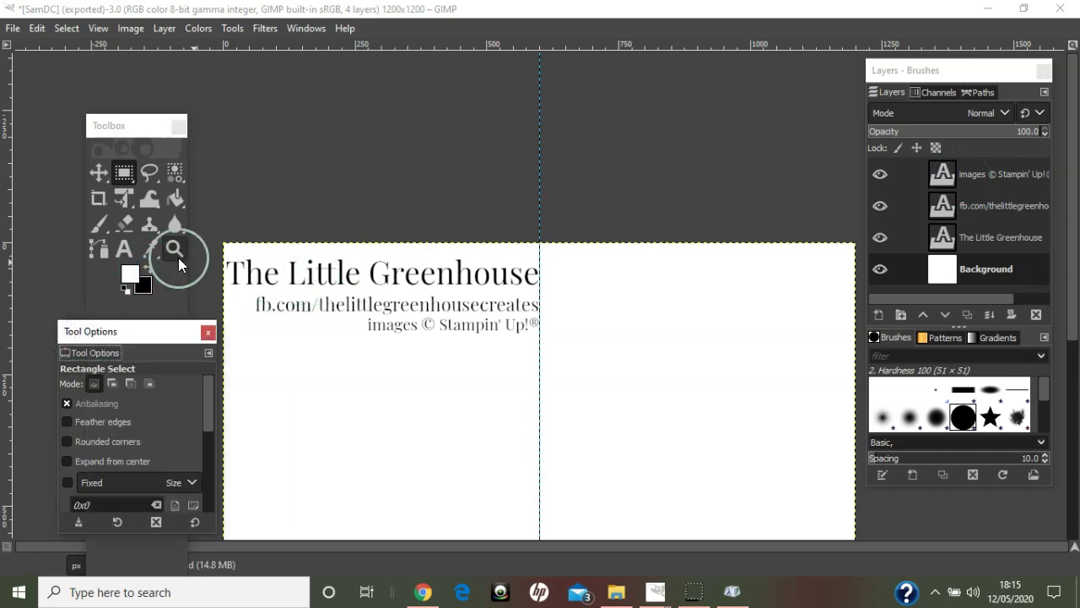
# - Recolour The Little Greenhouse title text white
pyautogui.click(127, 250)
pyautogui.tripleClick(338, 281)
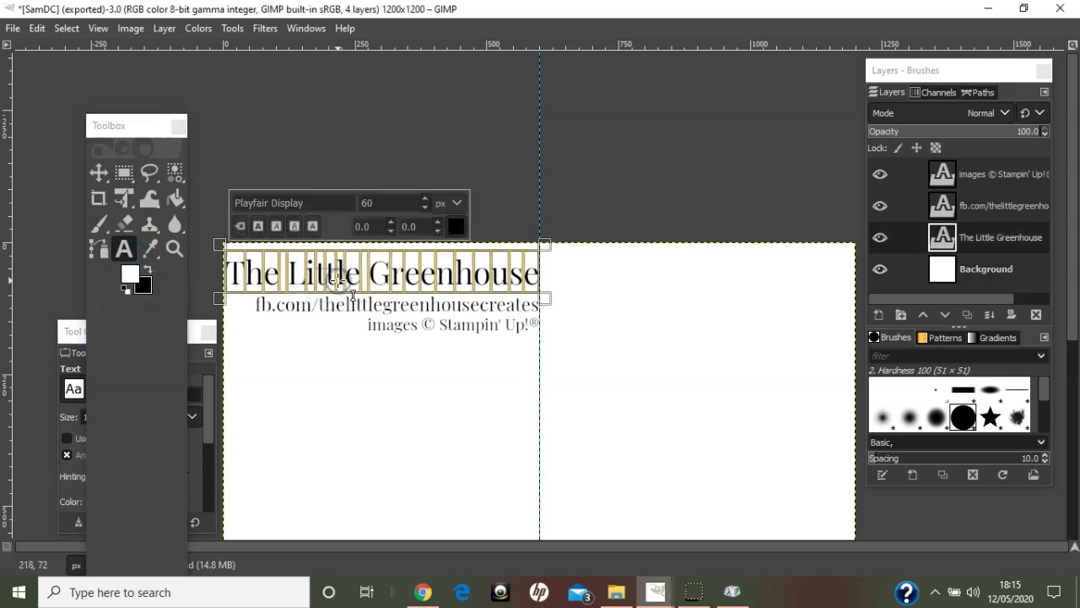
pyautogui.click(456, 225)
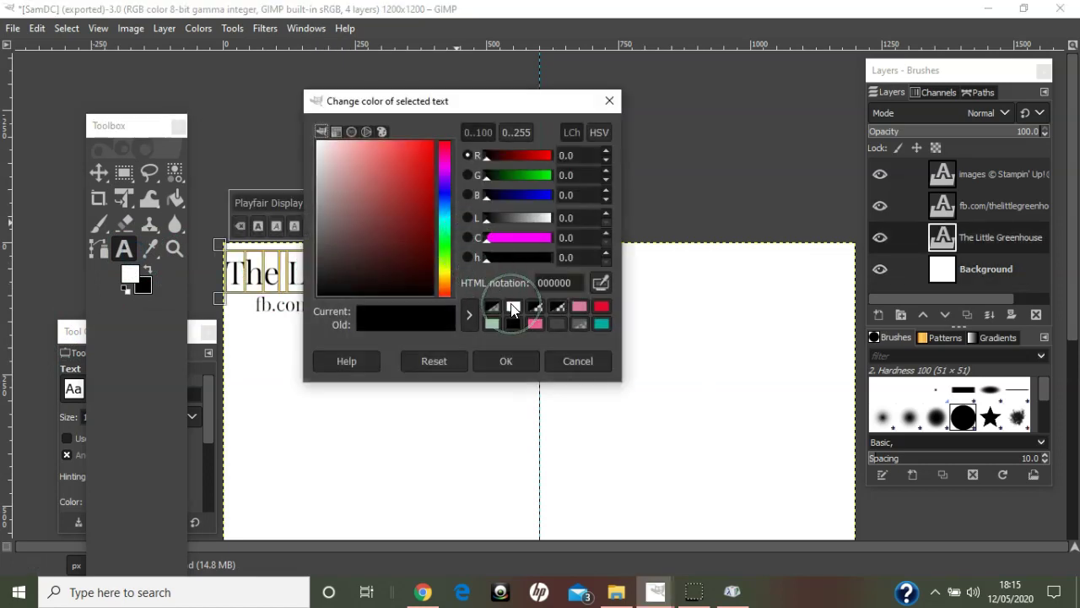
pyautogui.moveTo(488, 108); pyautogui.dragTo(675, 99)
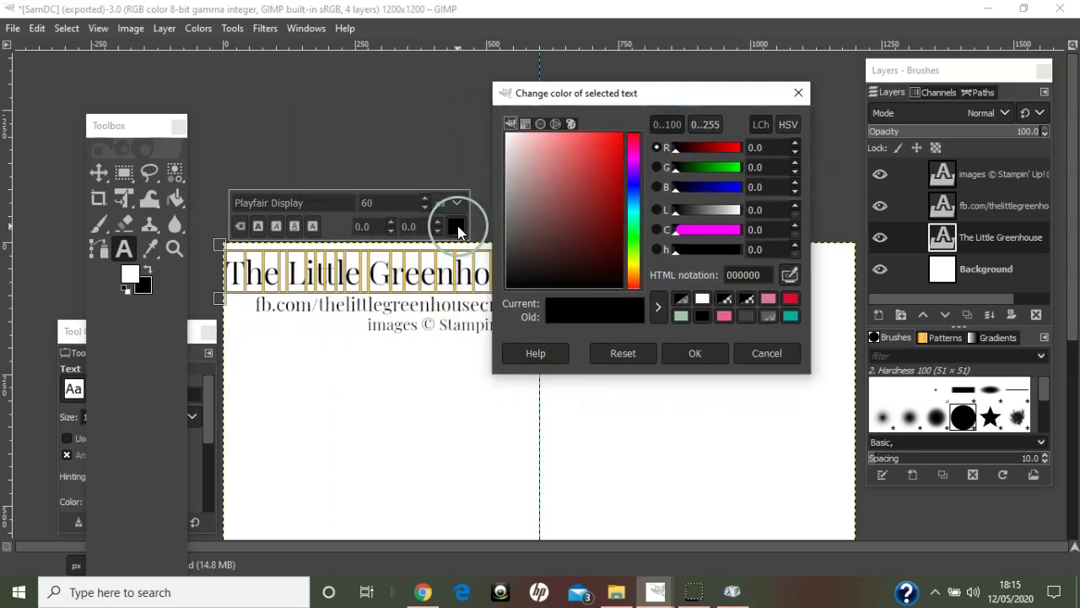
pyautogui.click(703, 301)
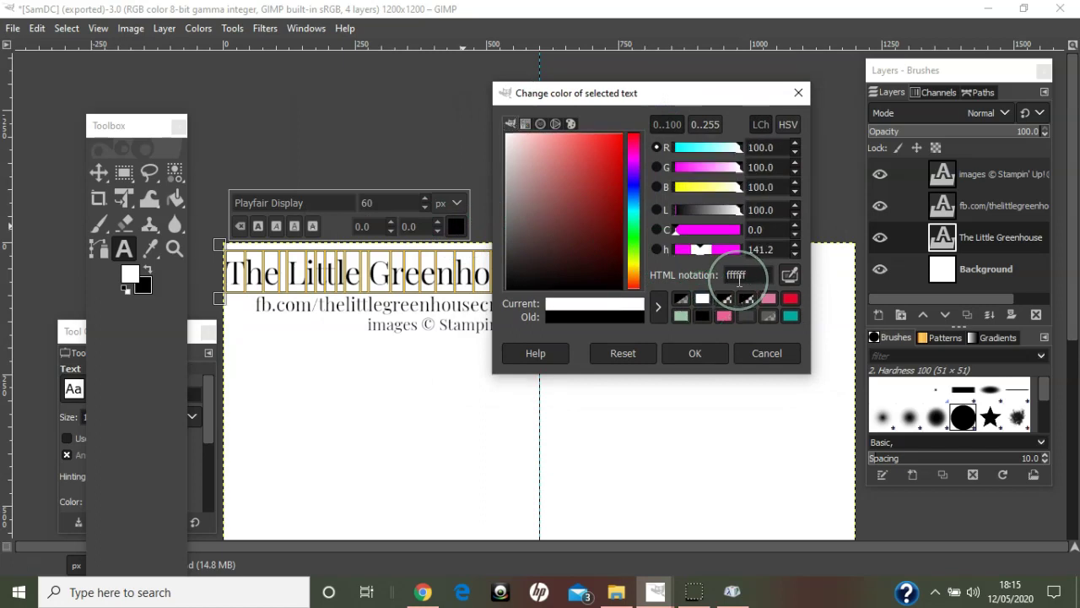
pyautogui.click(697, 353)
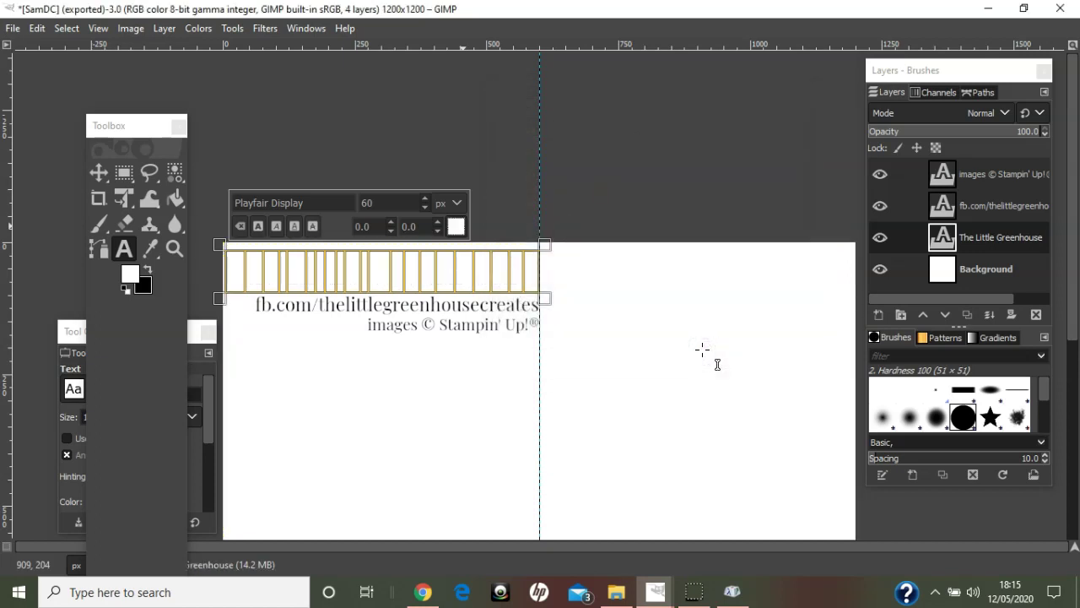
pyautogui.click(879, 270)
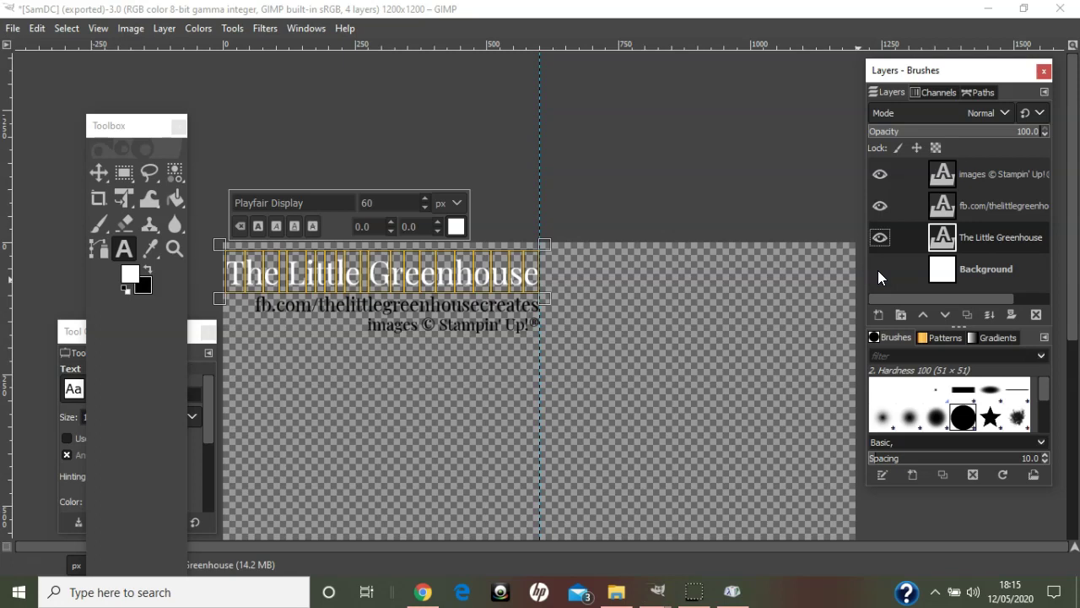
pyautogui.click(879, 269)
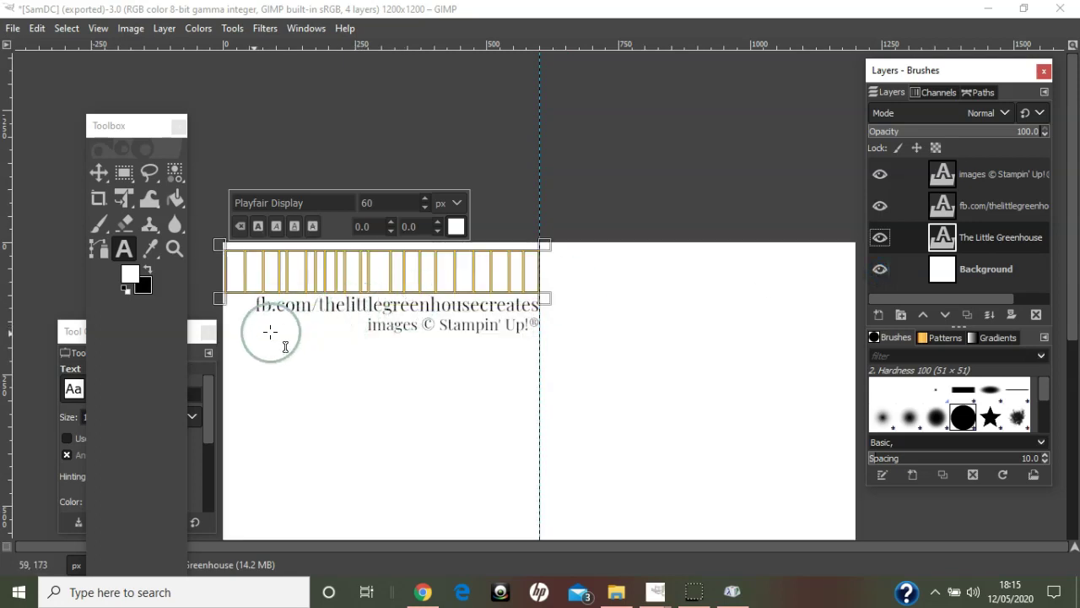
# - Recolour the copyright line text white
pyautogui.click(124, 246)
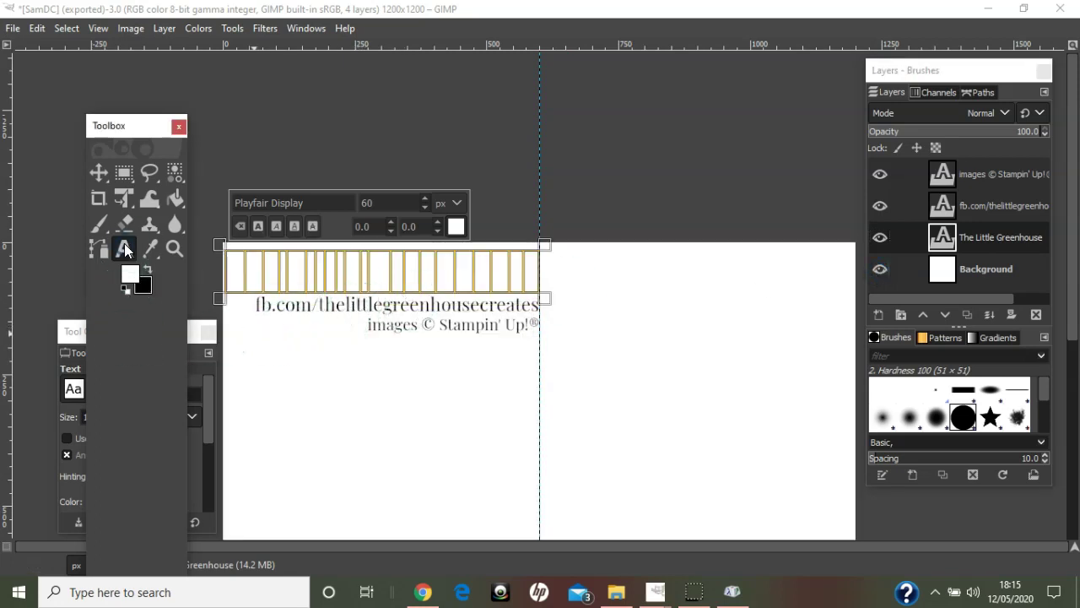
pyautogui.click(483, 343)
pyautogui.tripleClick(483, 341)
pyautogui.click(599, 289)
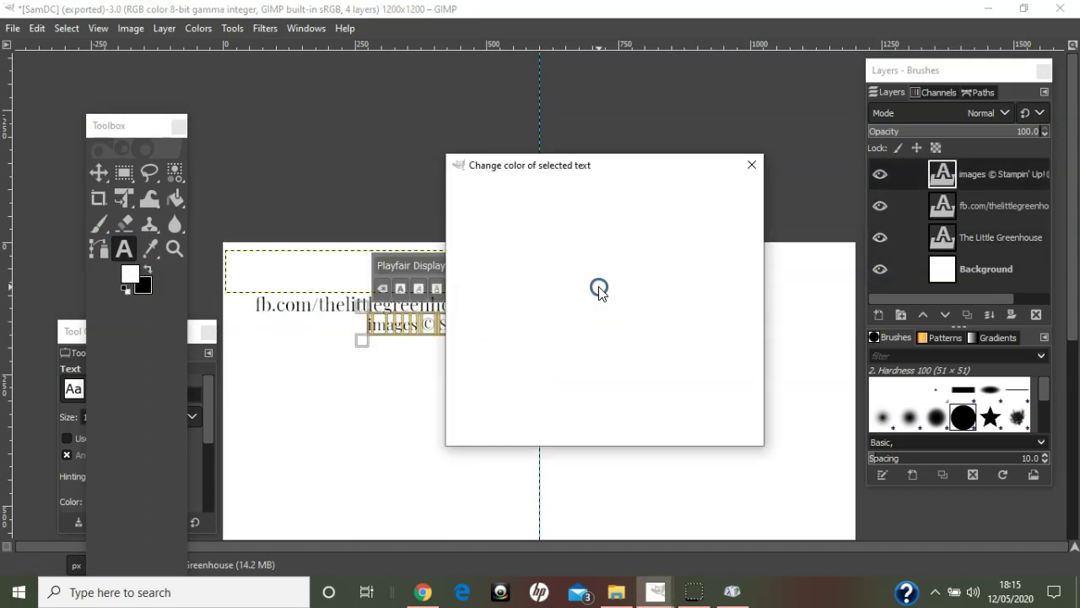
pyautogui.click(635, 372)
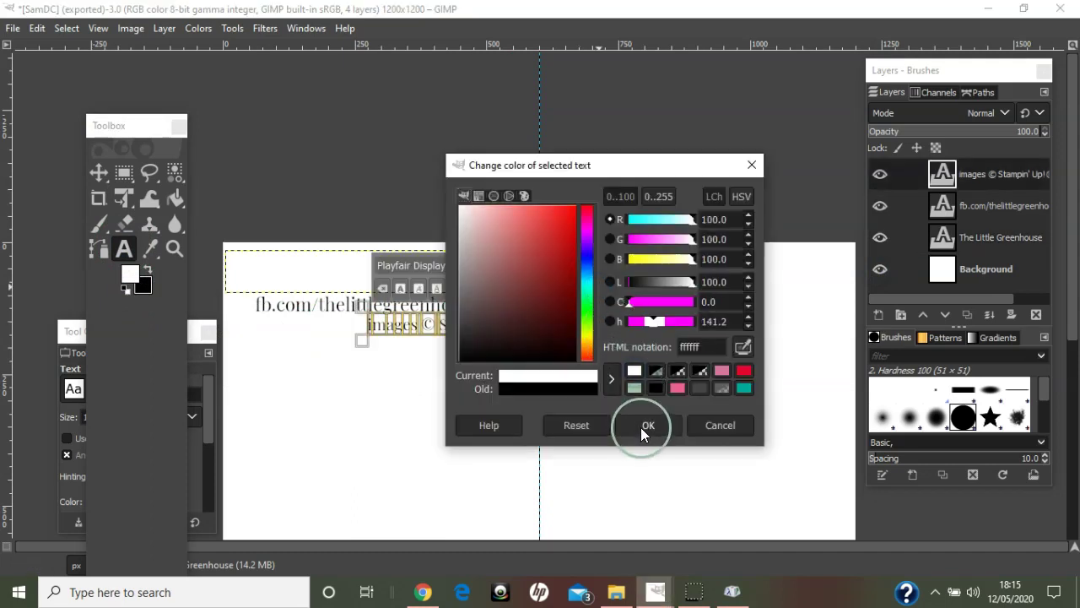
pyautogui.click(646, 425)
pyautogui.click(629, 397)
pyautogui.click(385, 344)
pyautogui.moveTo(385, 344); pyautogui.dragTo(331, 324)
# - Recolour the fb.com address white and hide the Background layer again
pyautogui.click(274, 307)
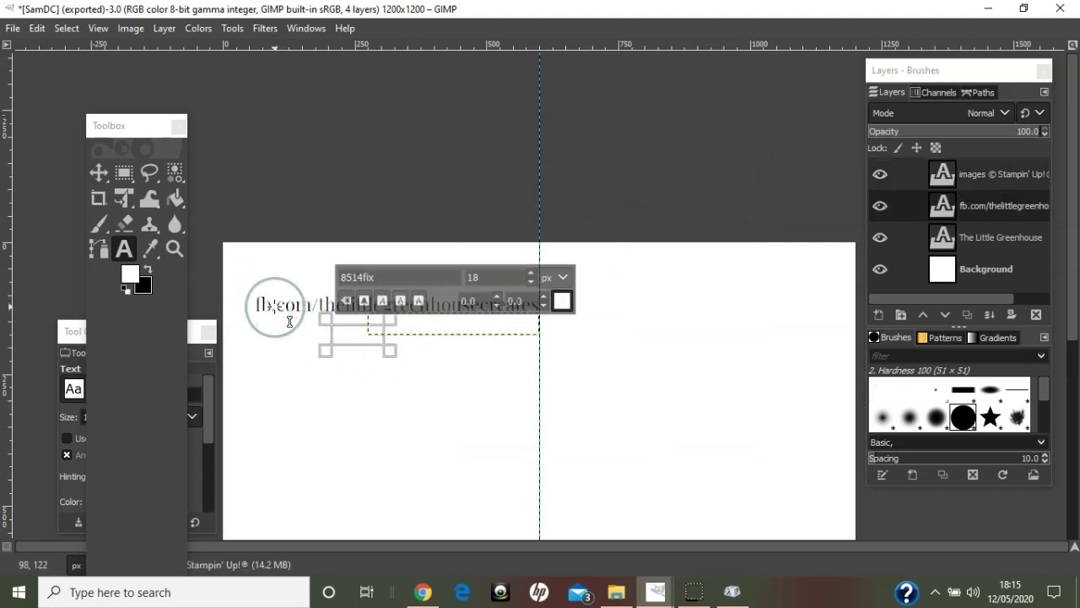
pyautogui.hotkey('ctrl', 'a')
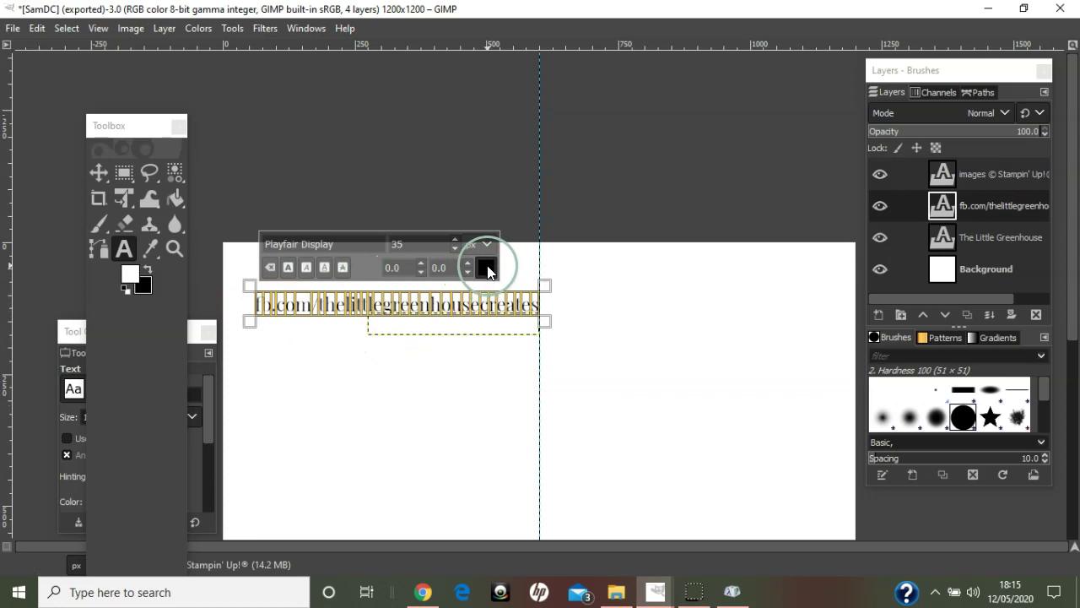
pyautogui.click(487, 268)
pyautogui.click(523, 348)
pyautogui.click(538, 405)
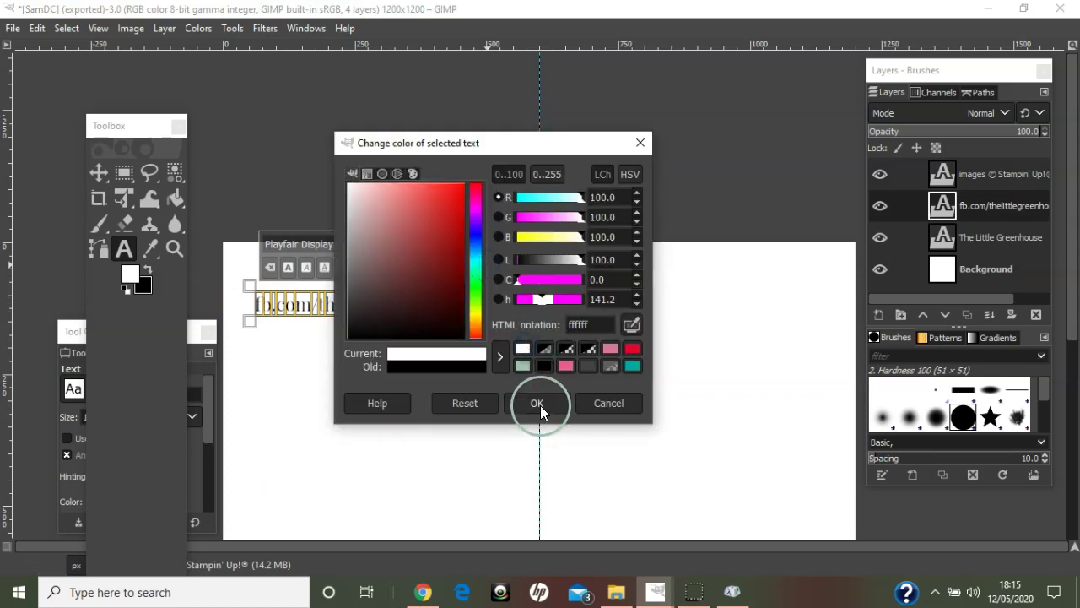
pyautogui.click(942, 295)
pyautogui.click(879, 269)
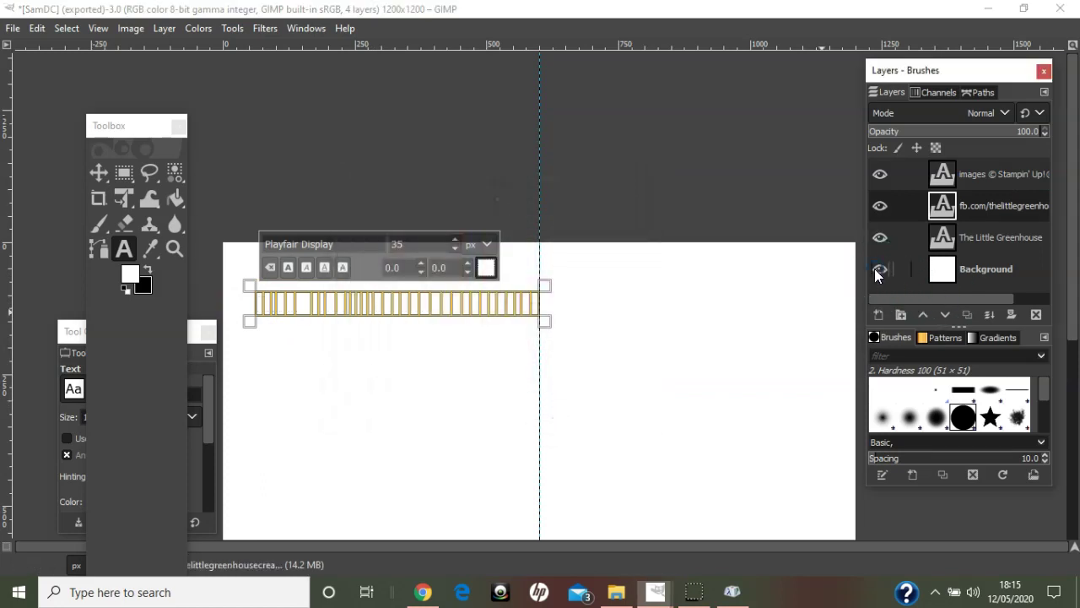
pyautogui.click(627, 319)
# - Crop the image down to the white text content
pyautogui.click(393, 383)
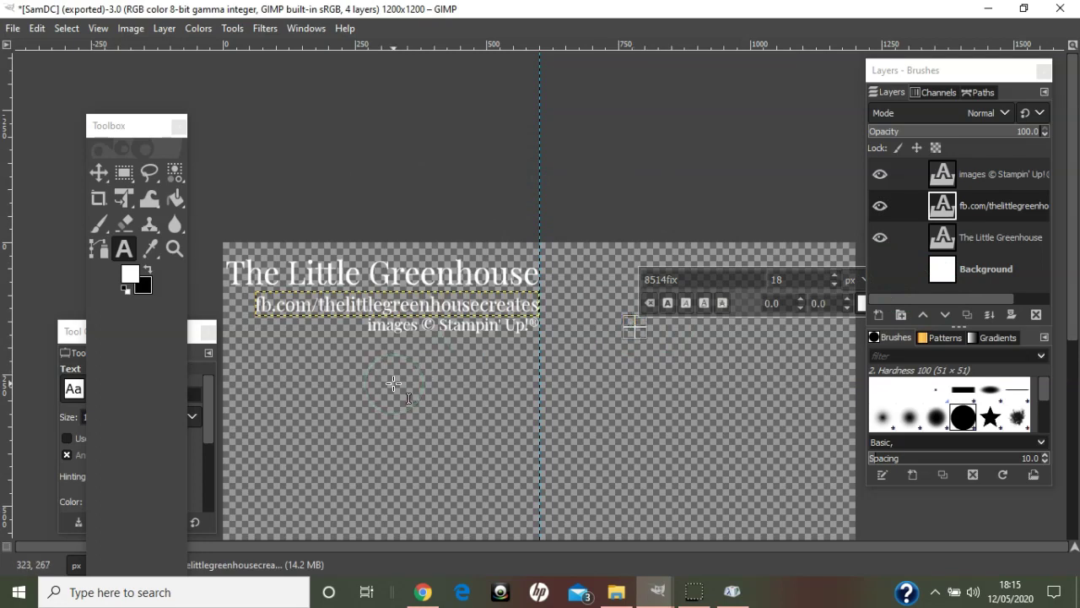
pyautogui.click(131, 29)
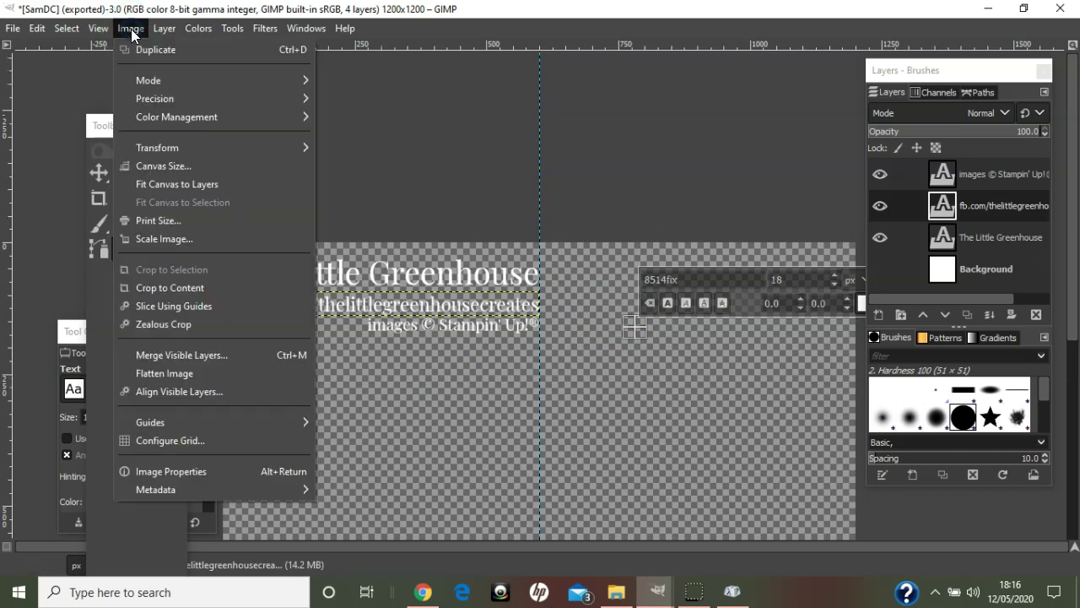
pyautogui.click(162, 287)
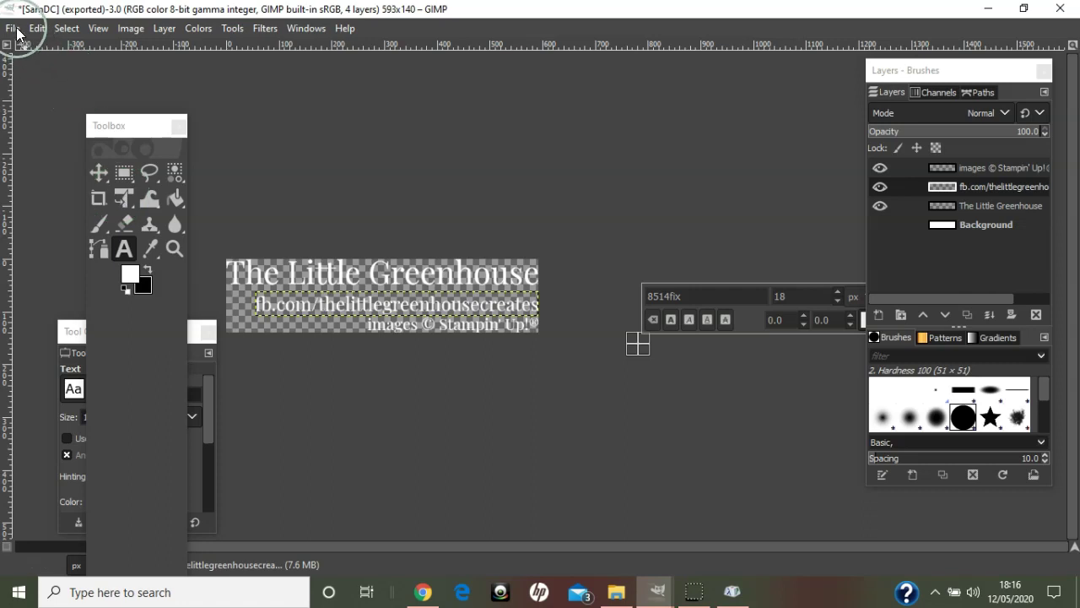
# - Export it as SamDC v2.png in the GIMP Watermarks folder with default PNG settings
pyautogui.click(17, 30)
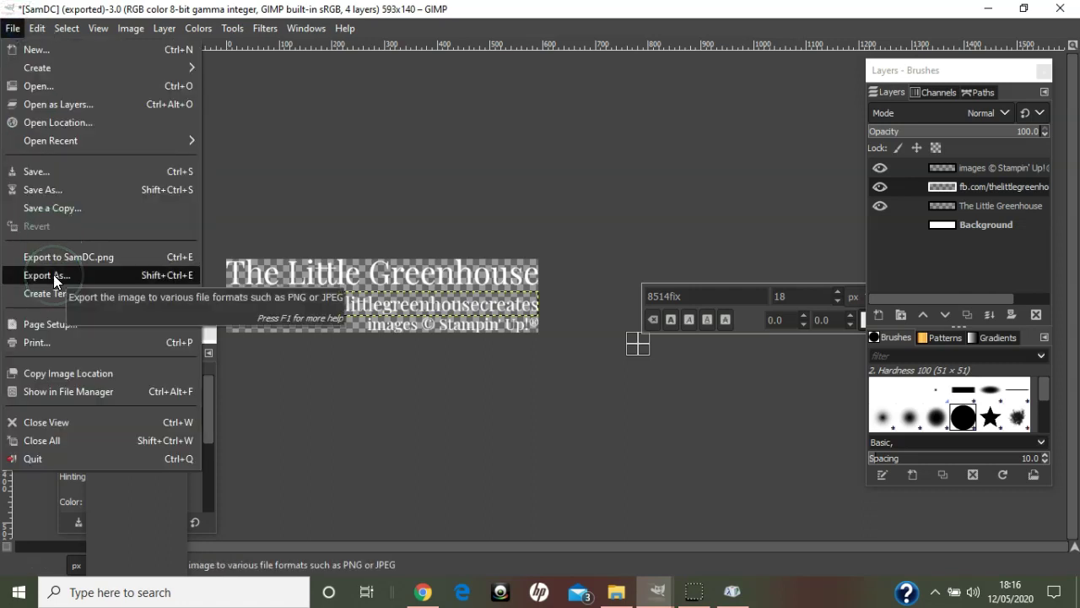
pyautogui.click(54, 276)
pyautogui.press('Right')
pyautogui.write('v2')
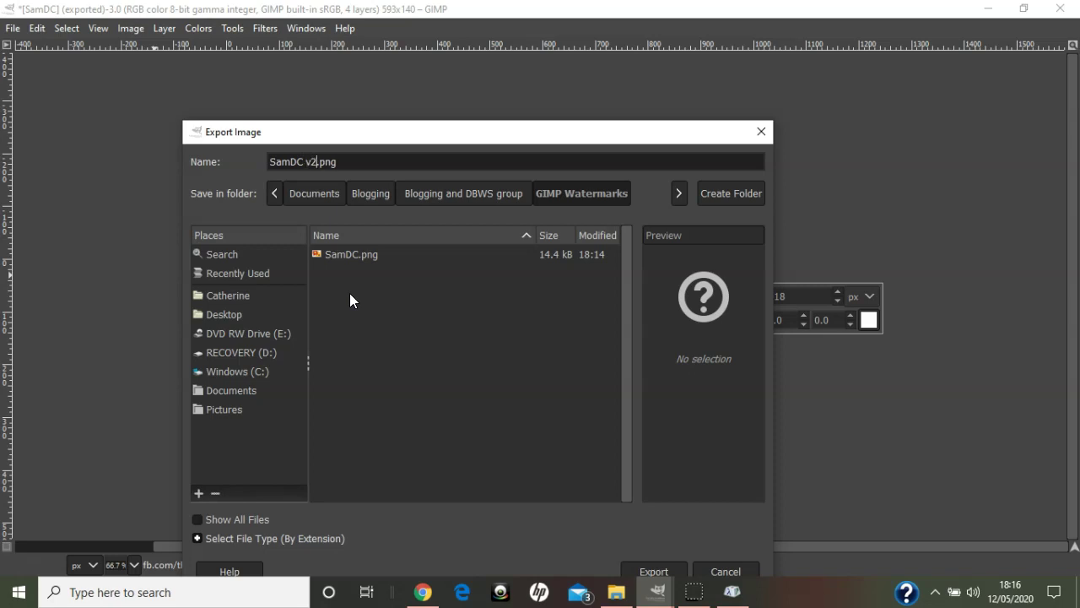
pyautogui.press('Return')
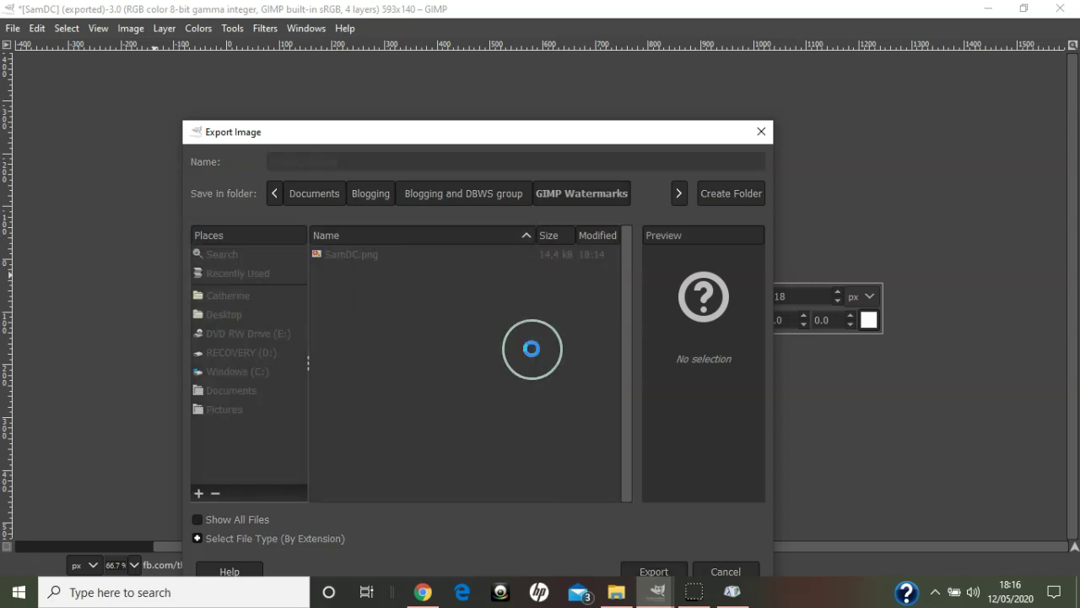
pyautogui.click(546, 474)
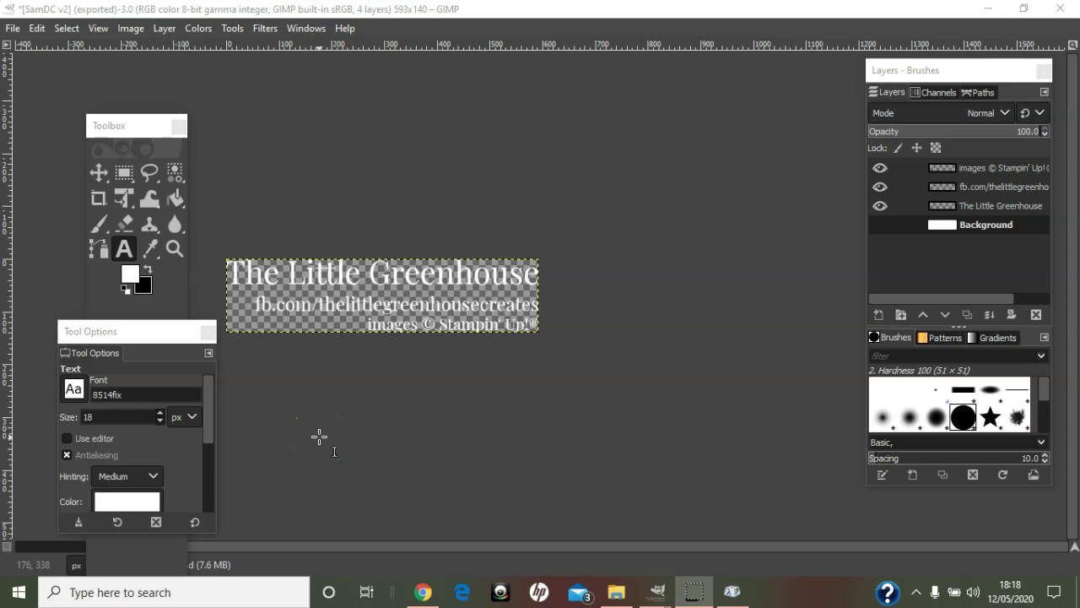
# - Create a new 1200 × 1200 image and maximize its window
pyautogui.click(12, 28)
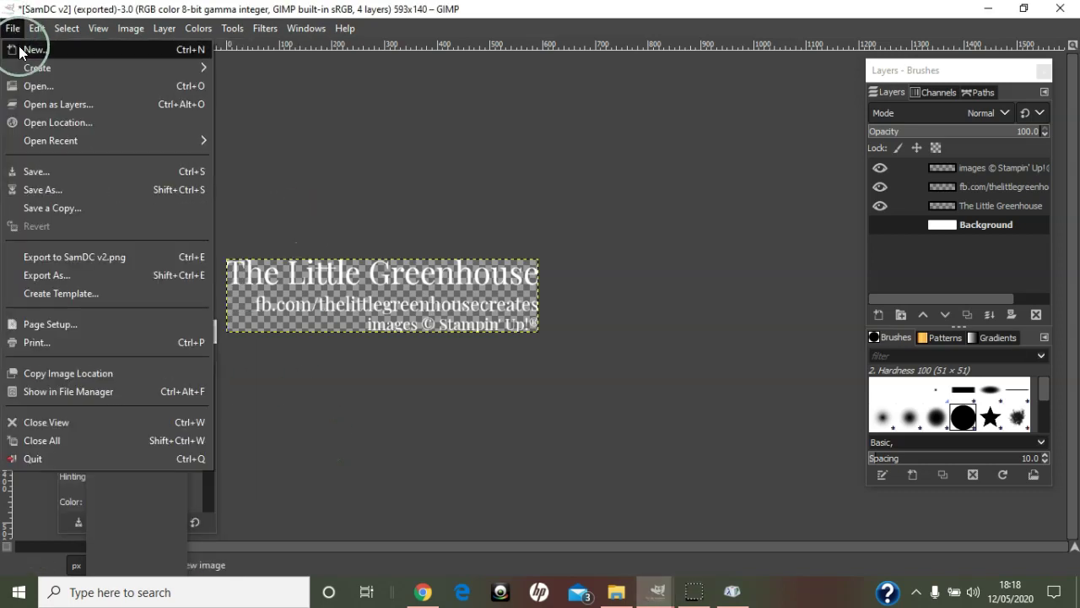
pyautogui.click(29, 48)
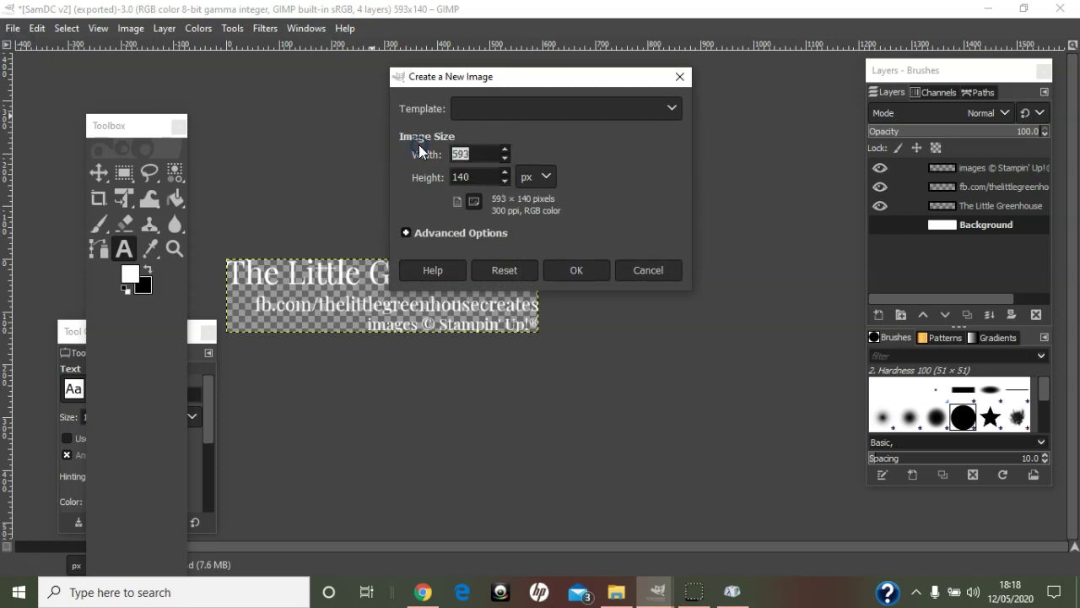
pyautogui.write('1200')
pyautogui.press('Tab')
pyautogui.write('1200')
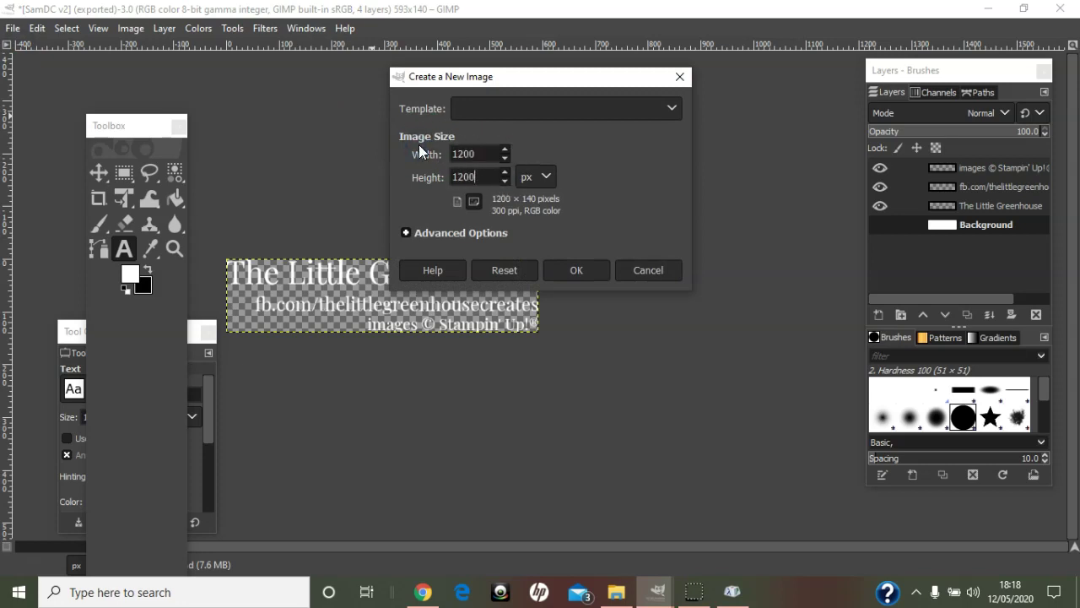
pyautogui.press('Return')
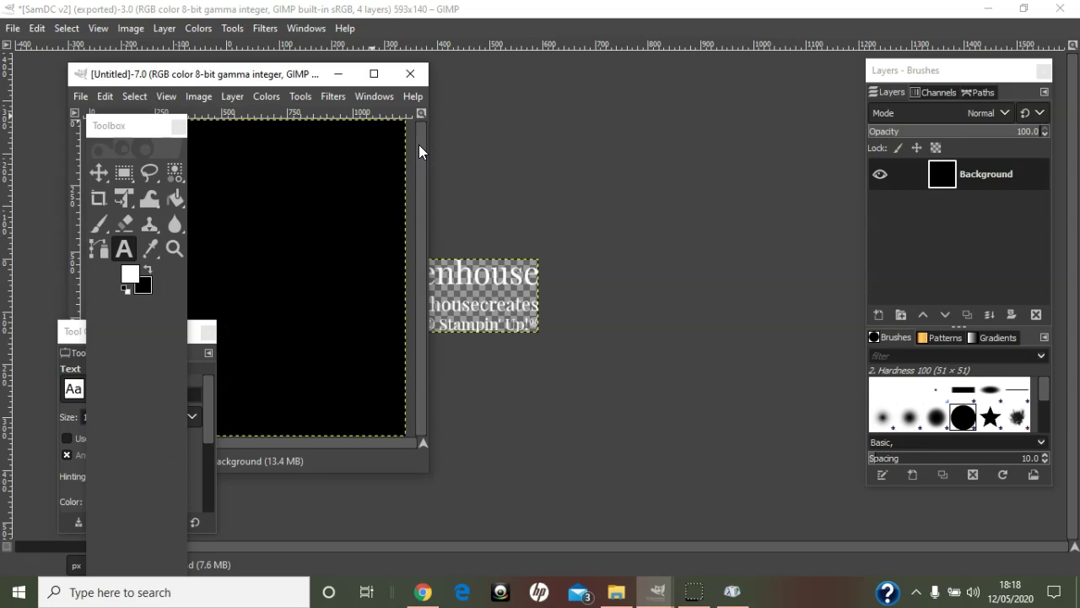
pyautogui.click(374, 72)
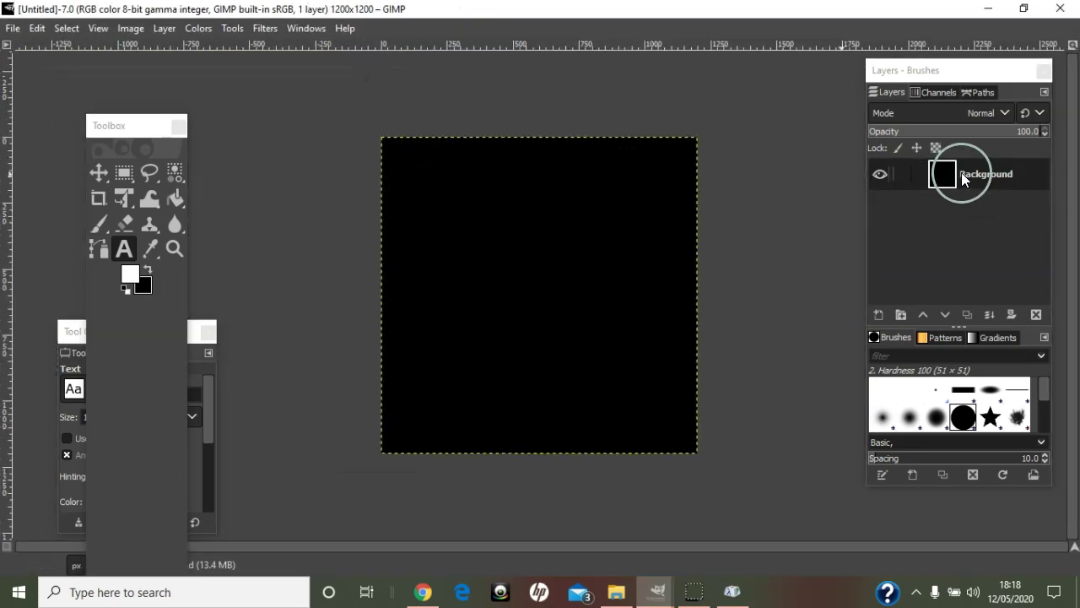
# - Delete the black Background layer and add a new layer filled with white
pyautogui.click(1040, 314)
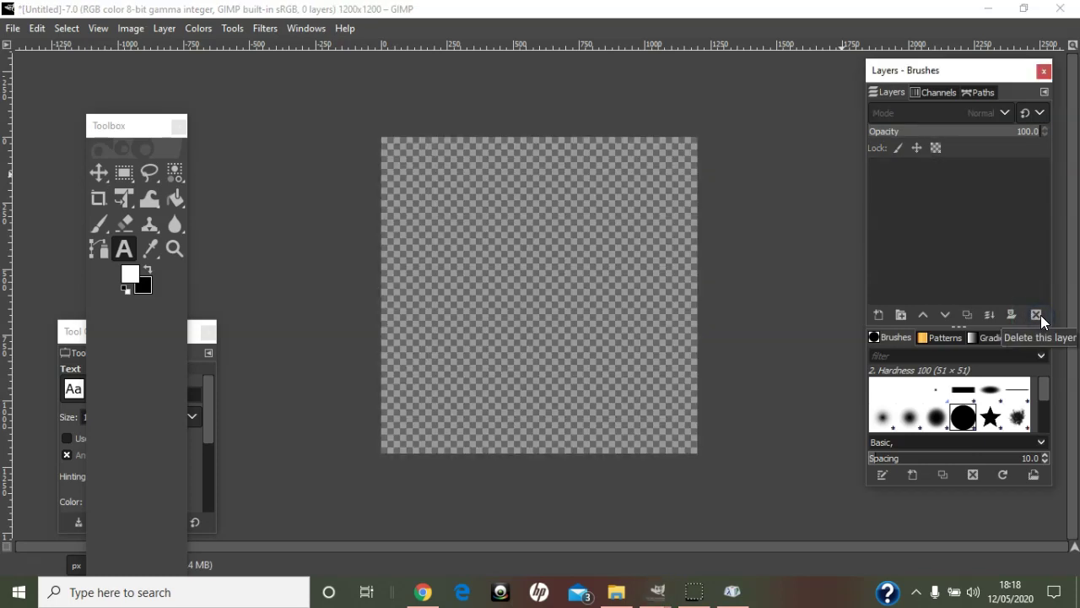
pyautogui.click(166, 28)
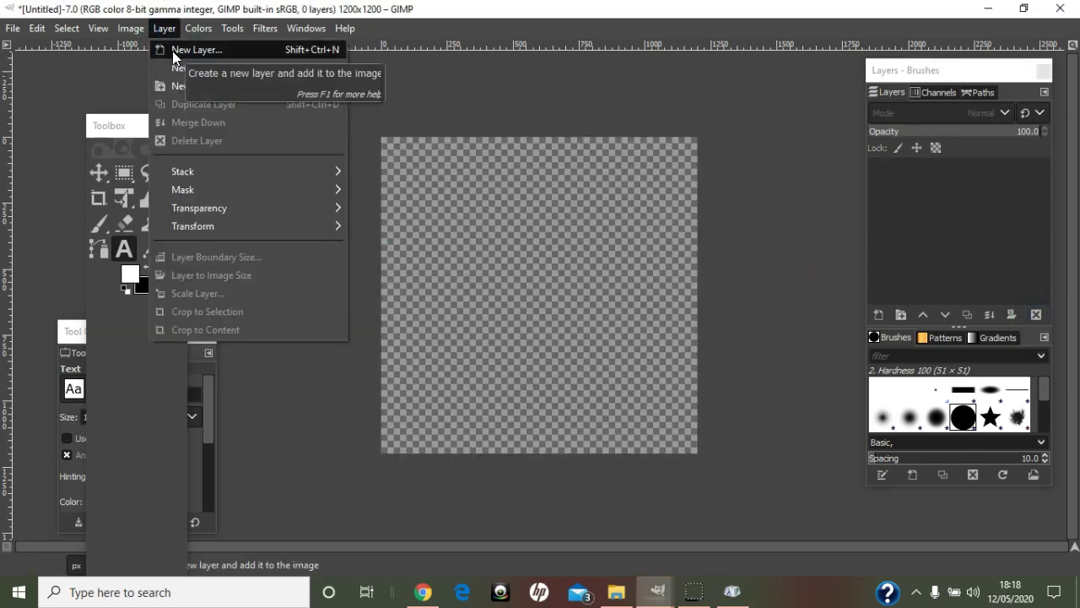
pyautogui.click(172, 51)
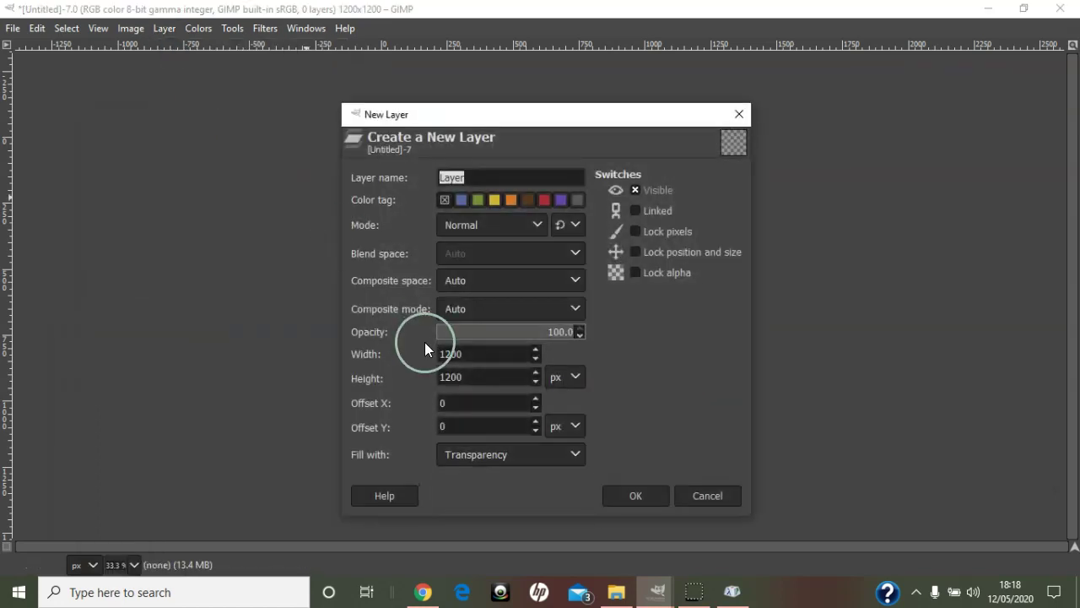
pyautogui.click(525, 444)
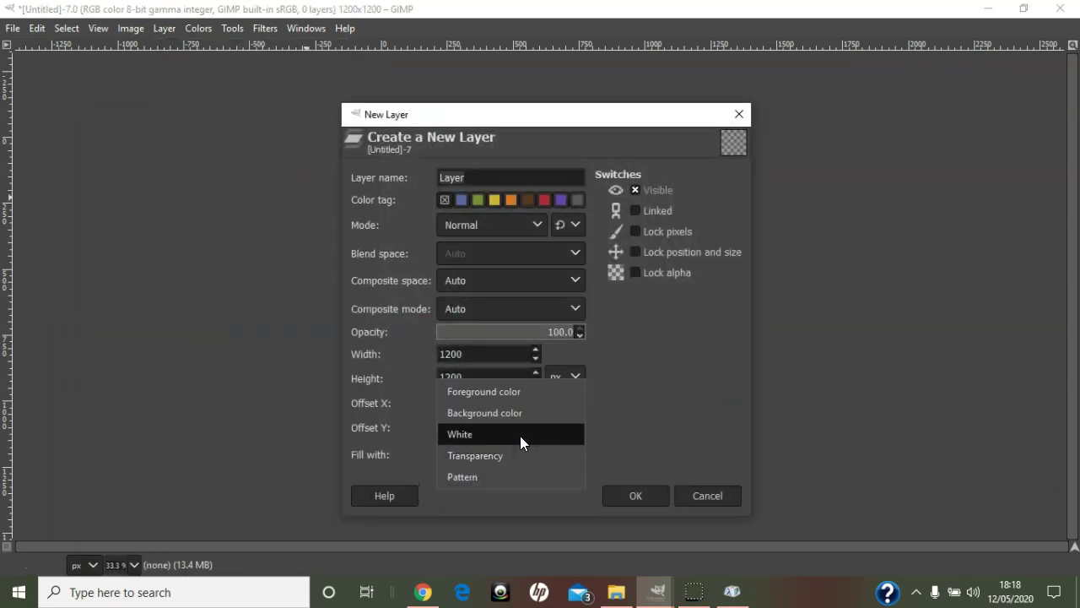
pyautogui.click(520, 436)
pyautogui.click(637, 496)
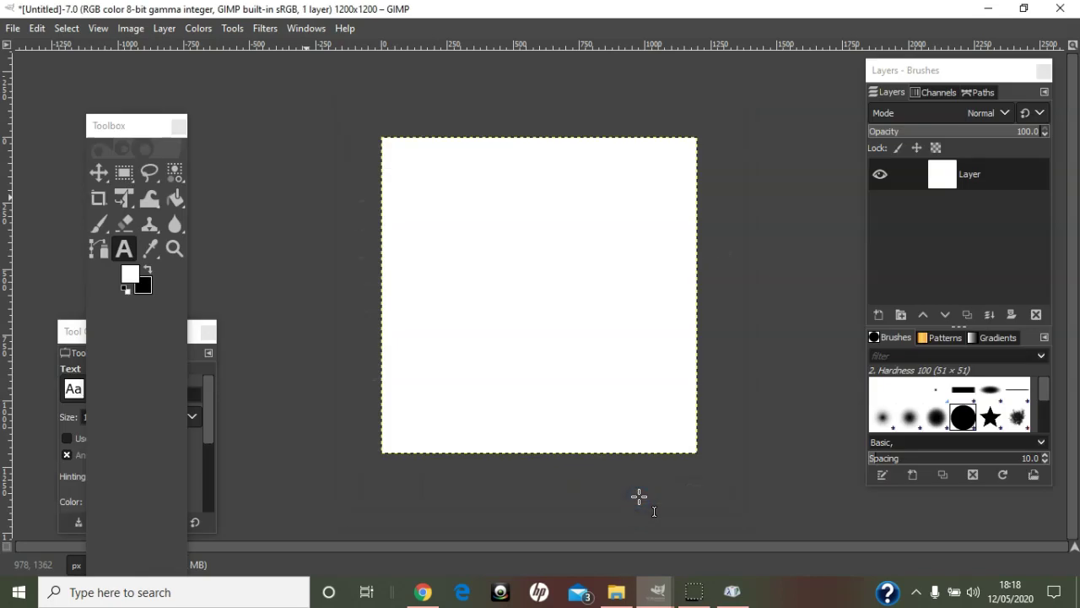
pyautogui.click(971, 177)
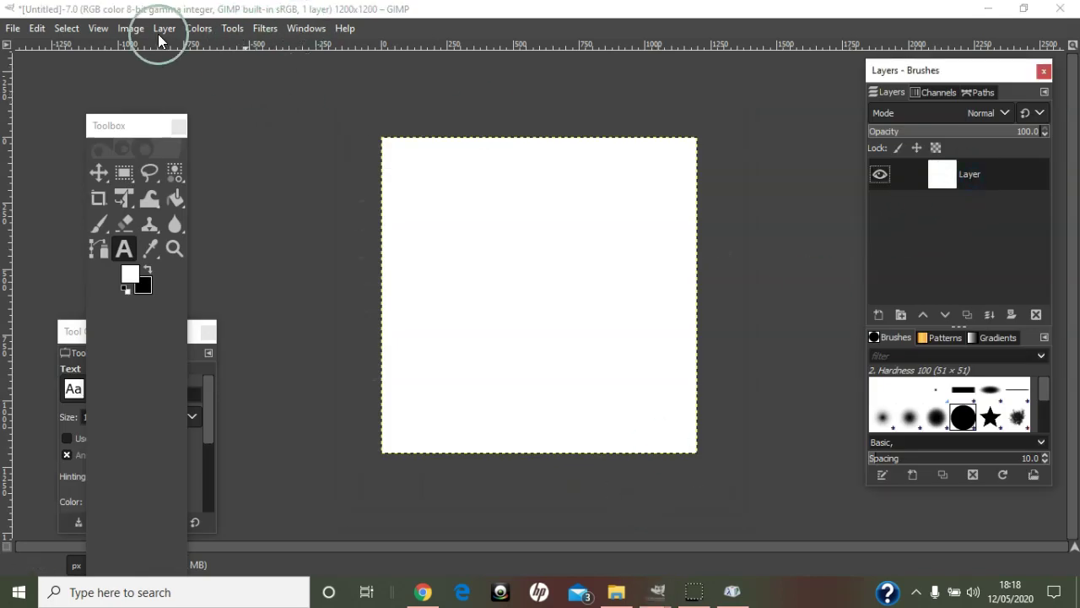
# - Add a vertical guide at 50% down the middle of the canvas
pyautogui.click(128, 28)
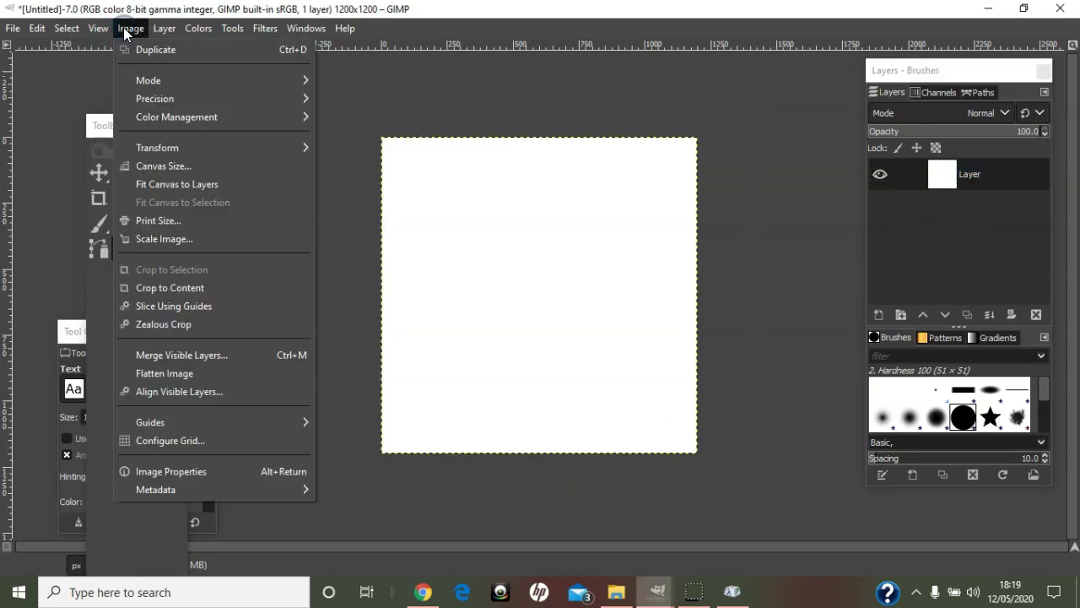
pyautogui.moveTo(181, 424)
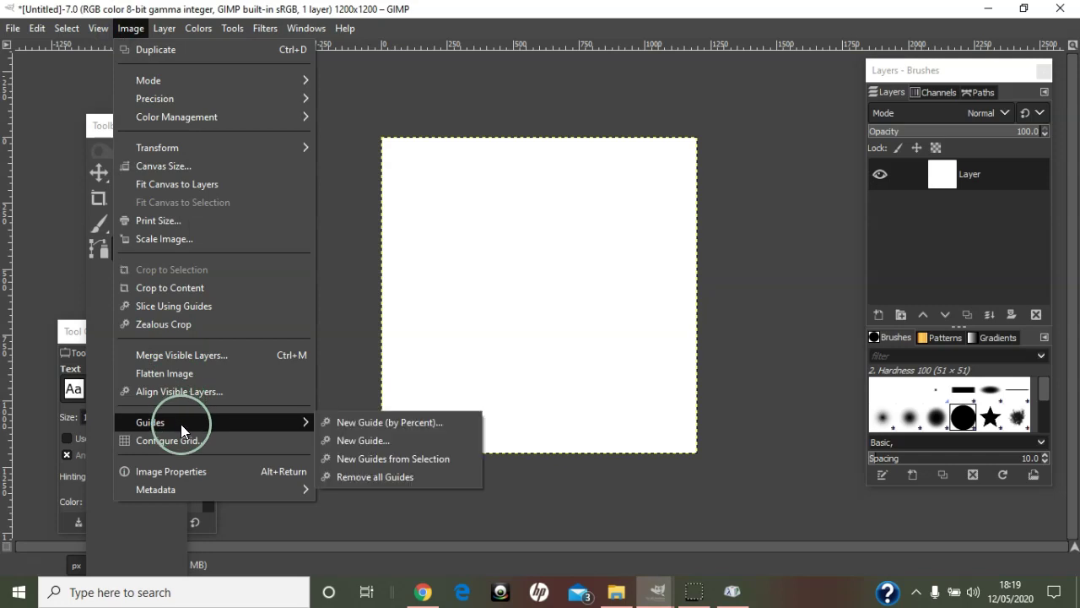
pyautogui.click(366, 422)
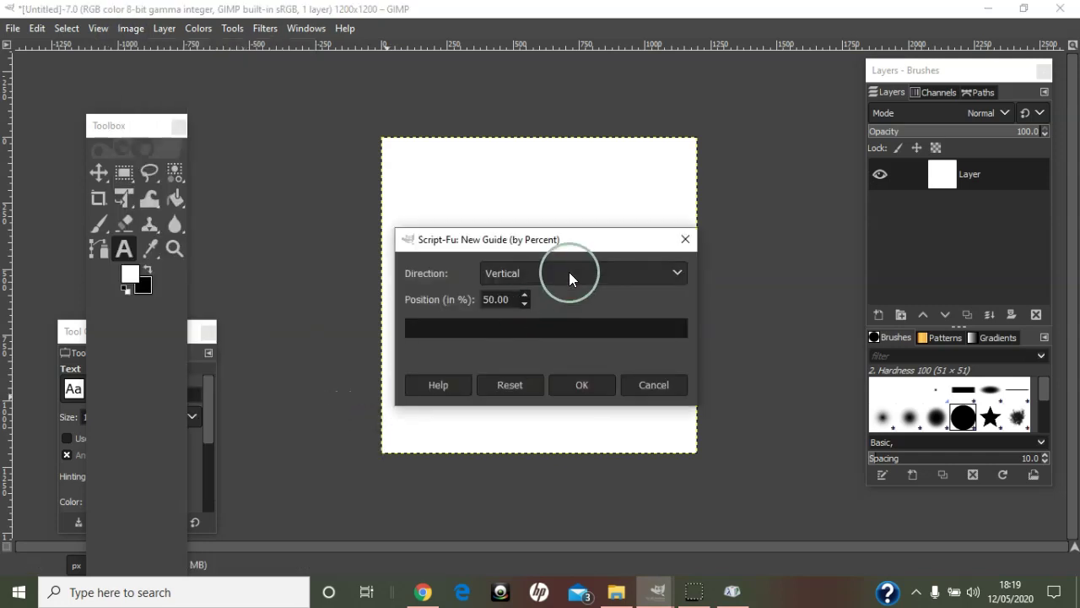
pyautogui.click(597, 386)
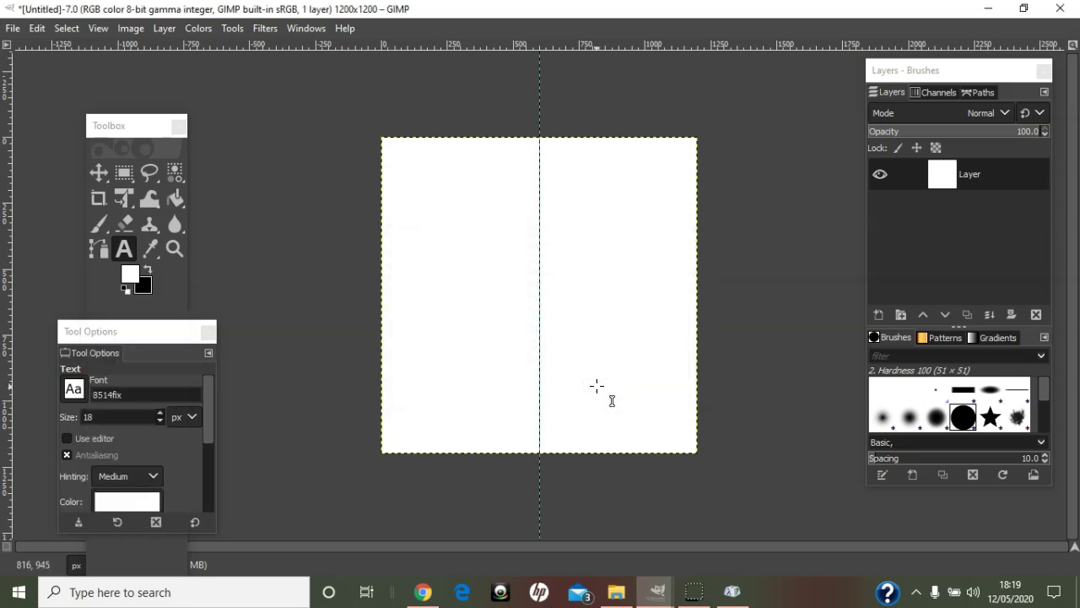
# - Type the person's name in black Wanderlust Decorative Pro at 100 px
pyautogui.click(147, 268)
pyautogui.click(125, 250)
pyautogui.click(448, 223)
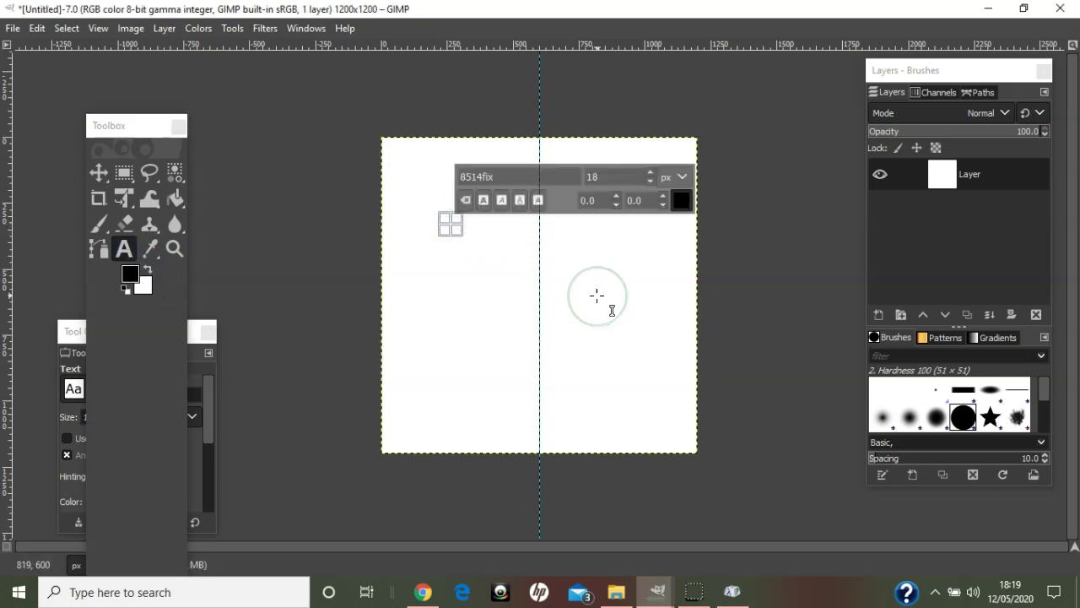
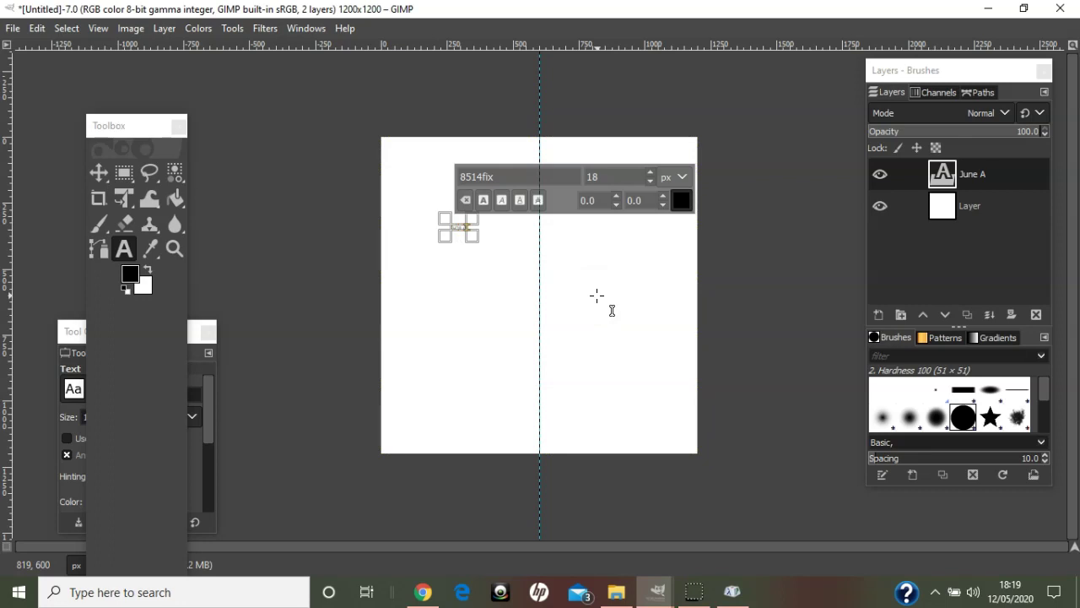
pyautogui.hotkey('ctrl', 'a')
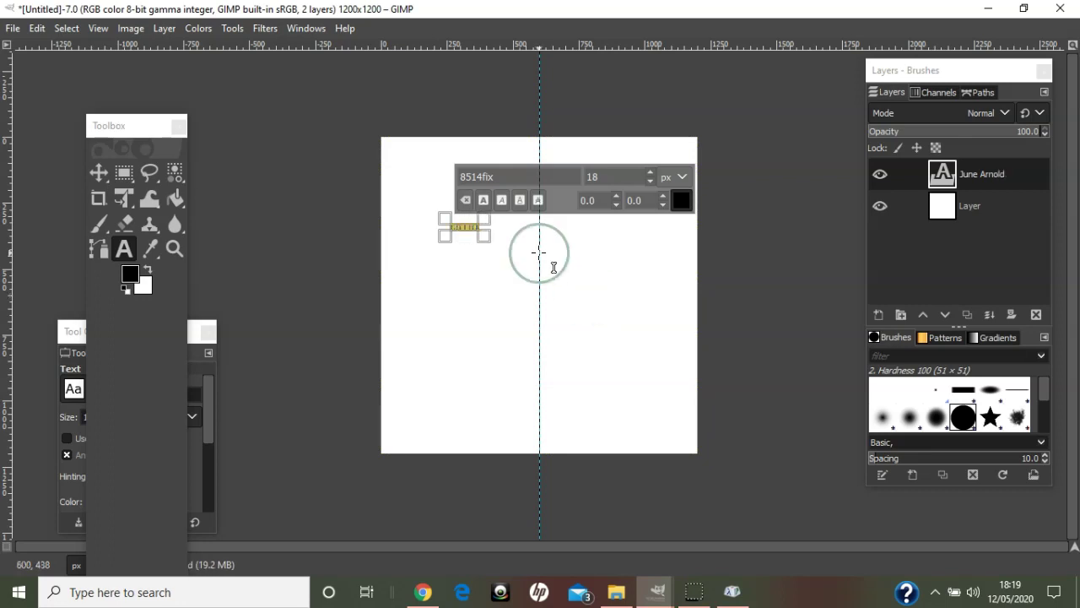
pyautogui.write('wa')
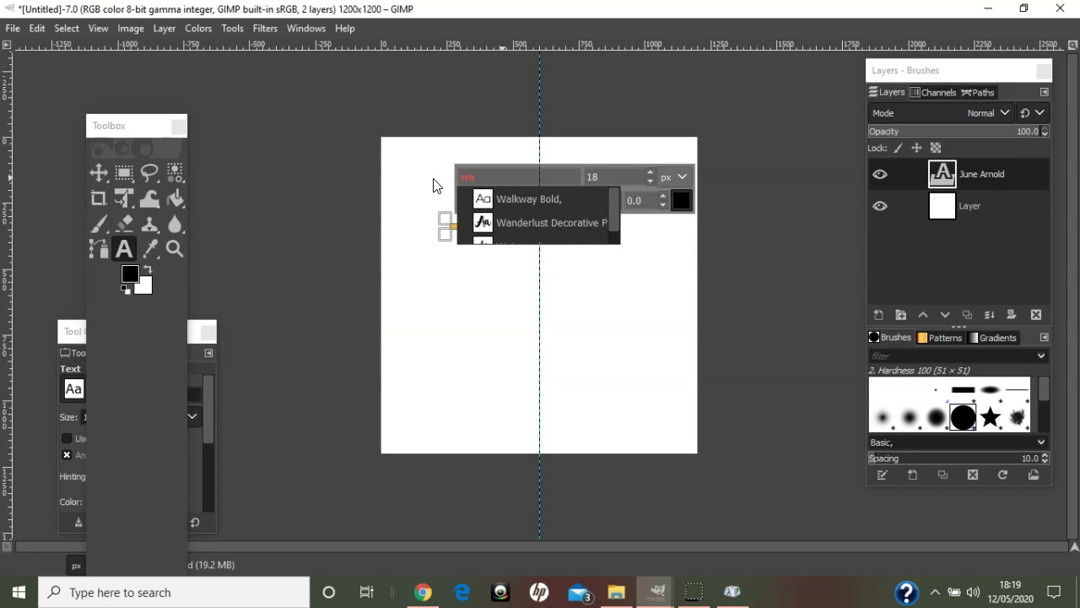
pyautogui.click(521, 221)
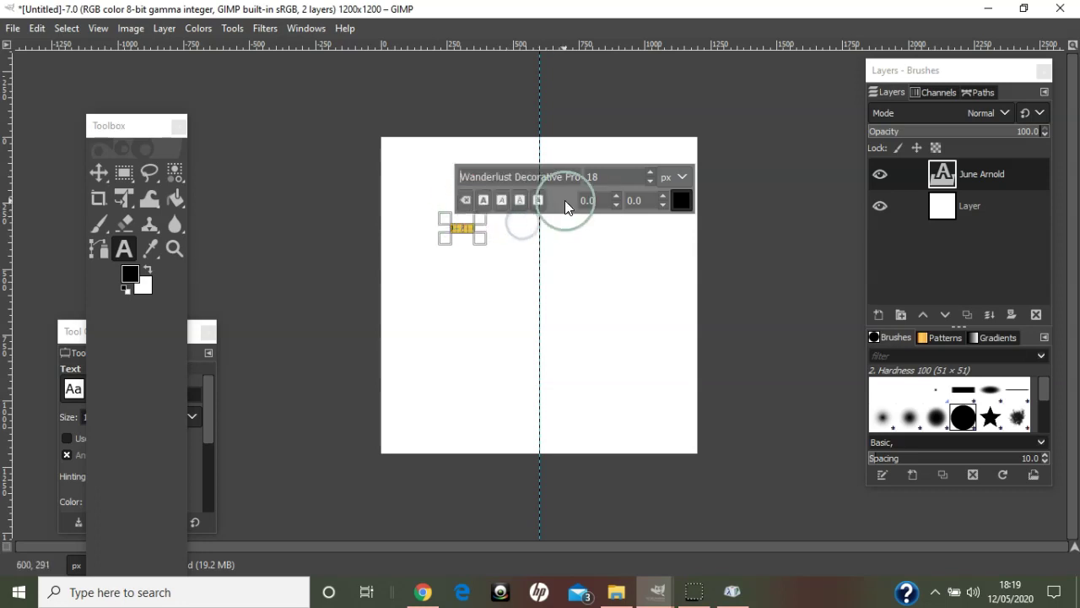
pyautogui.doubleClick(599, 175)
pyautogui.write('100')
pyautogui.press('Return')
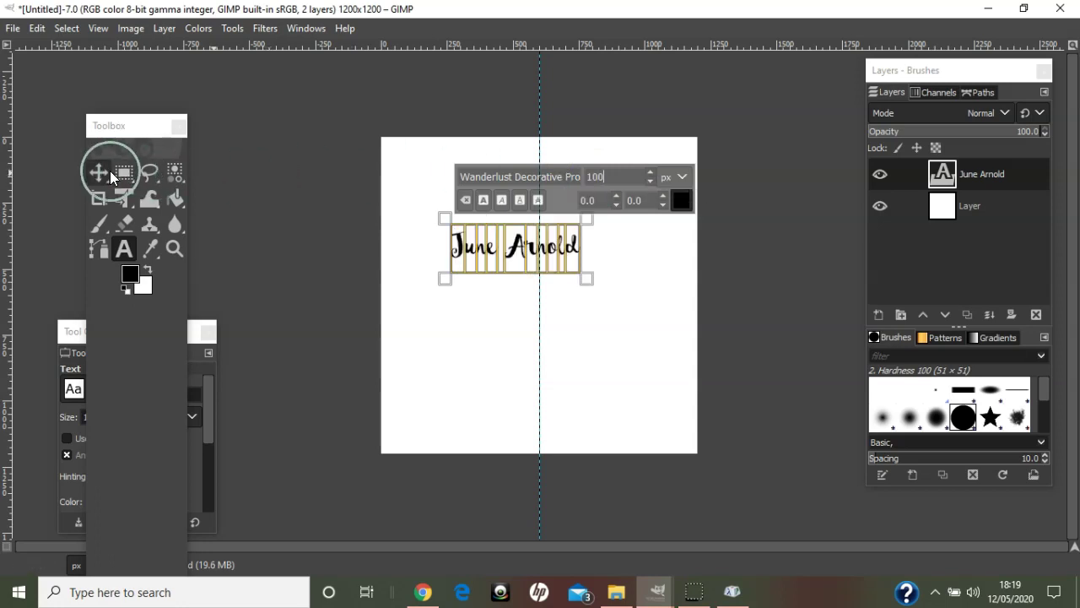
# - Move the name up to the top centre of the canvas on the guide
pyautogui.click(99, 172)
pyautogui.moveTo(572, 246); pyautogui.dragTo(594, 166)
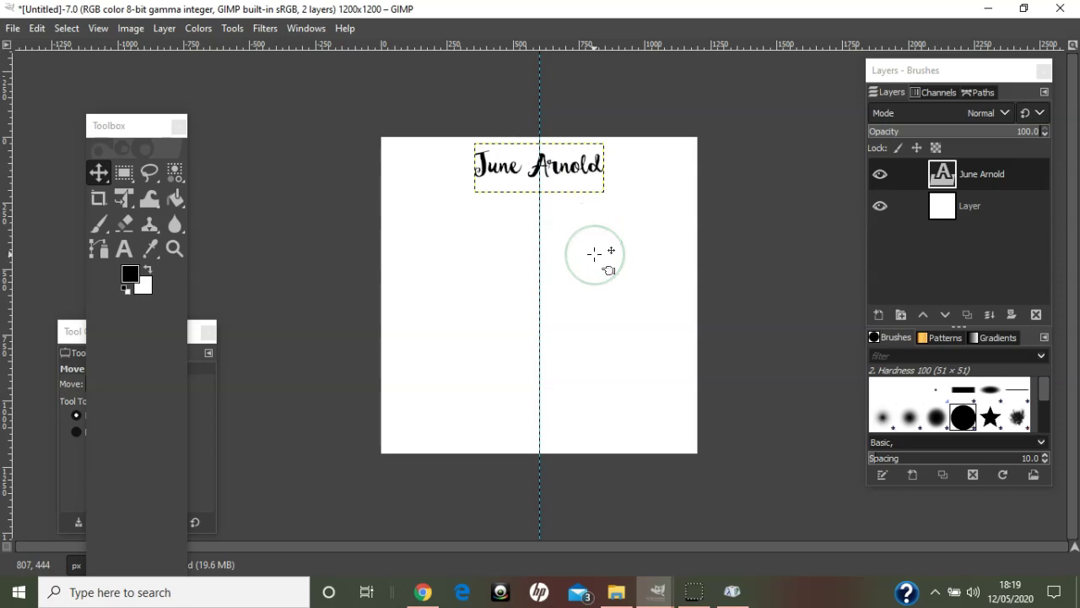
pyautogui.press('+')
pyautogui.press('+')
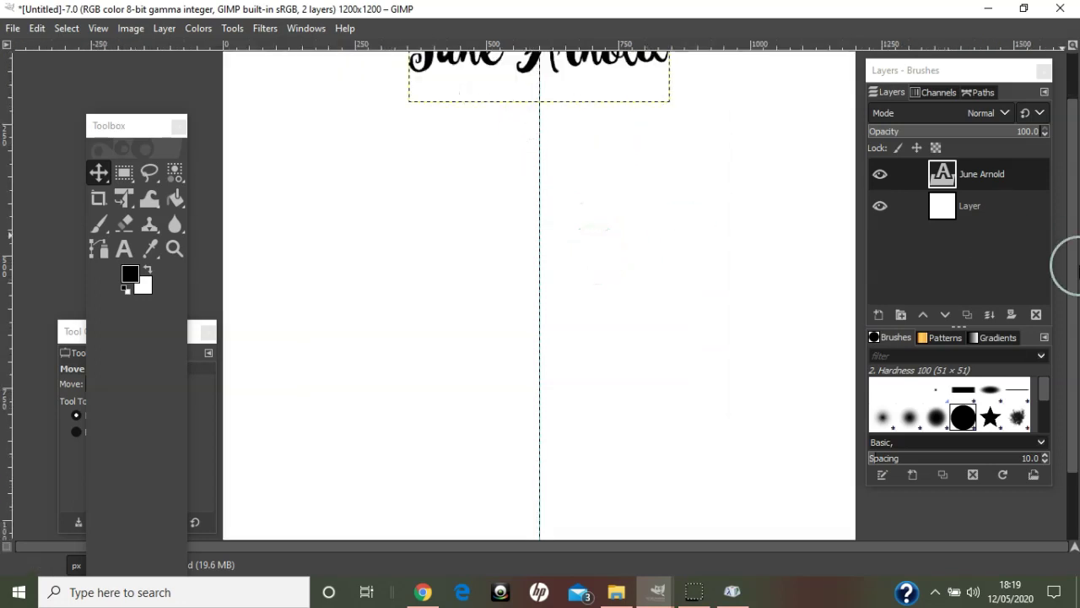
pyautogui.moveTo(1078, 287); pyautogui.dragTo(1073, 175)
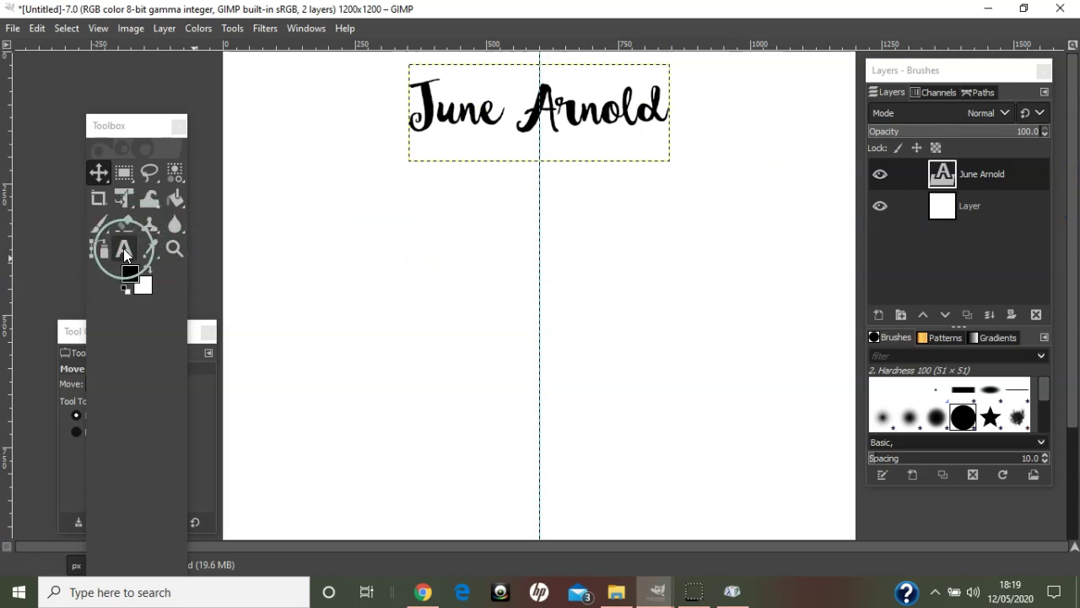
pyautogui.click(124, 249)
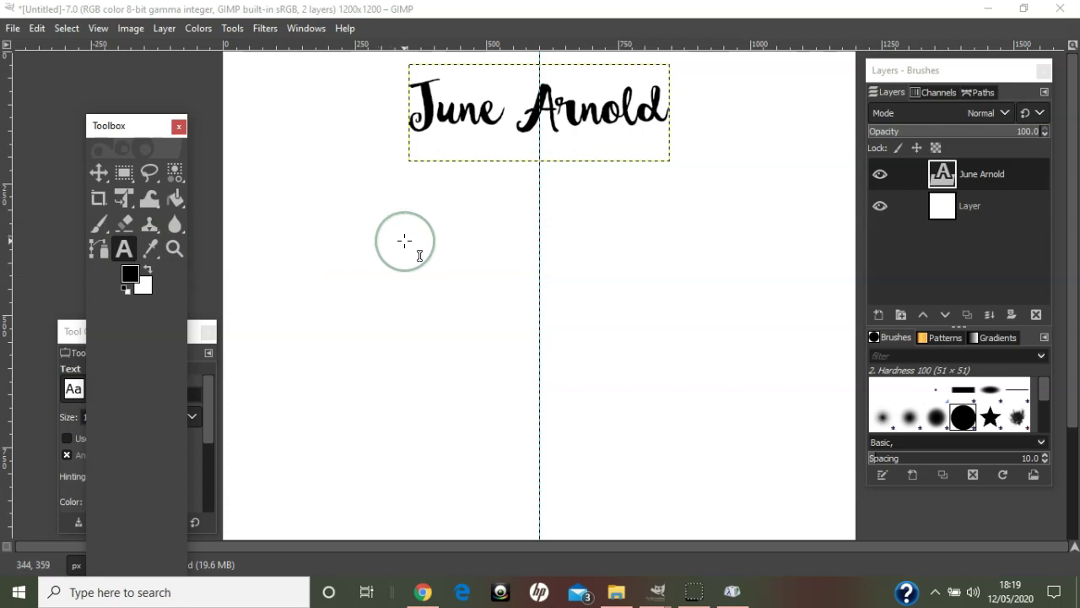
# - Type the website address as a new text layer in Cambria at 40 px
pyautogui.click(379, 242)
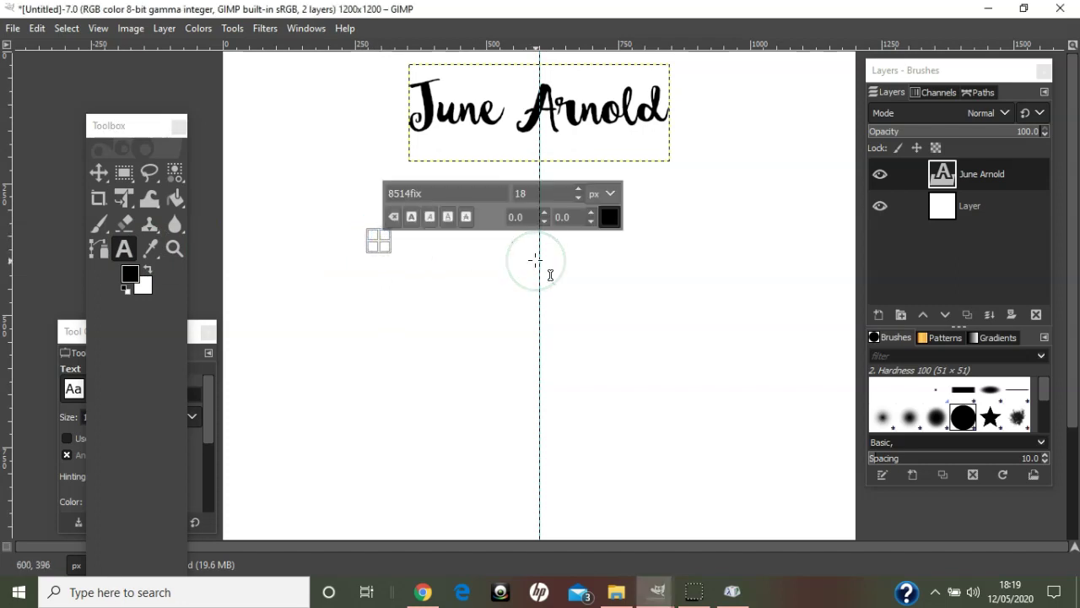
pyautogui.write('www.')
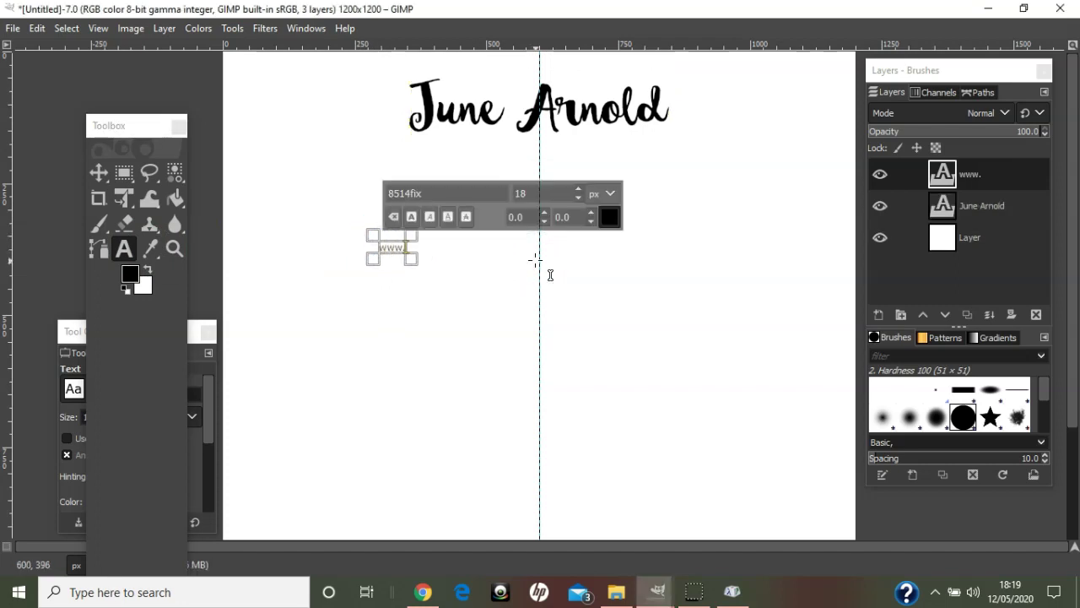
pyautogui.write('stampwithj')
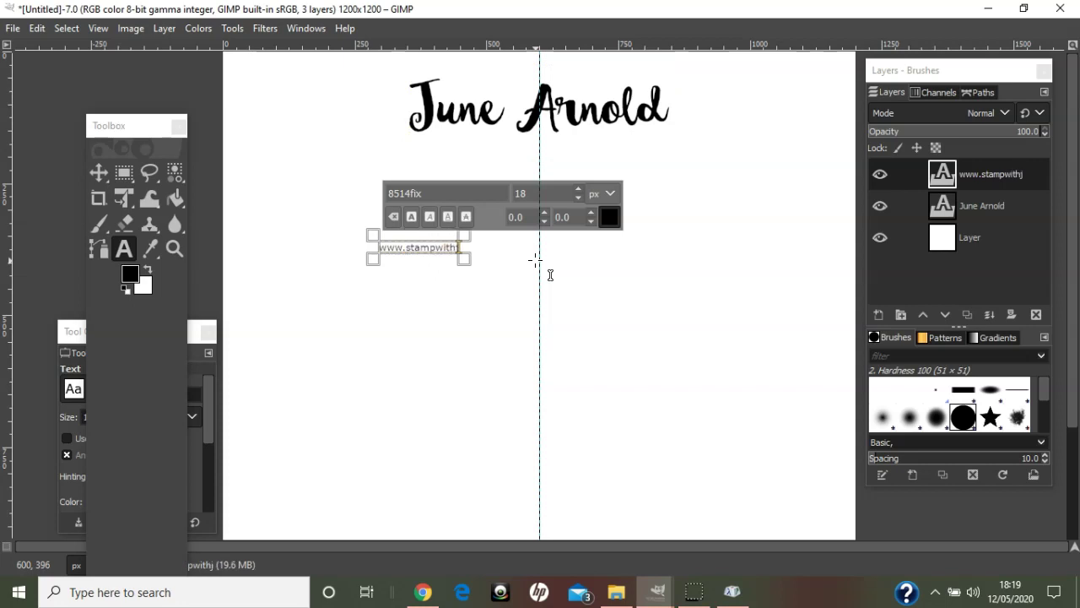
pyautogui.write('une.com')
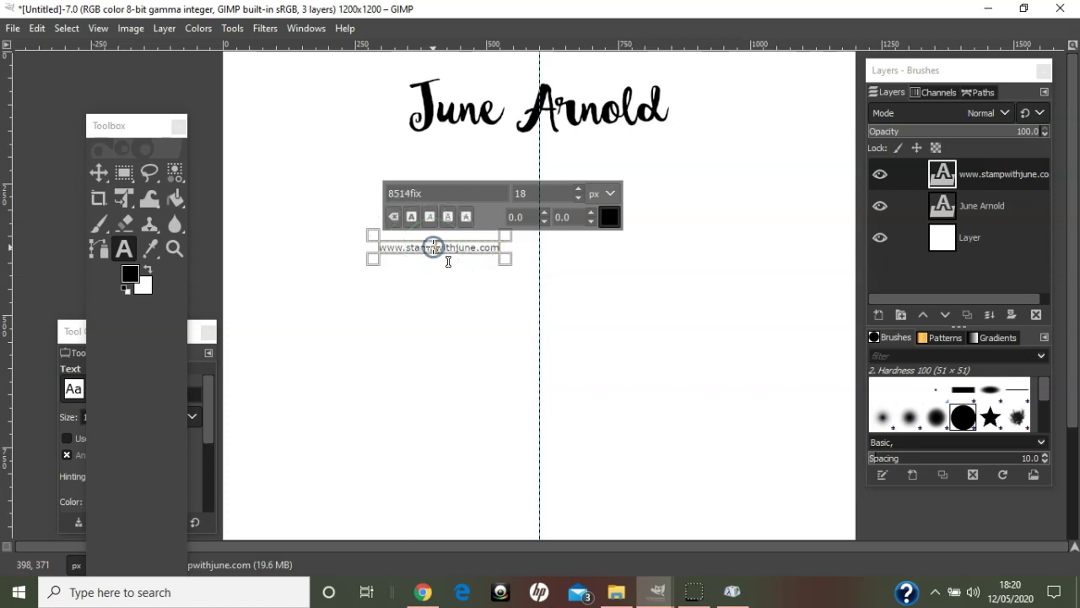
pyautogui.tripleClick(432, 246)
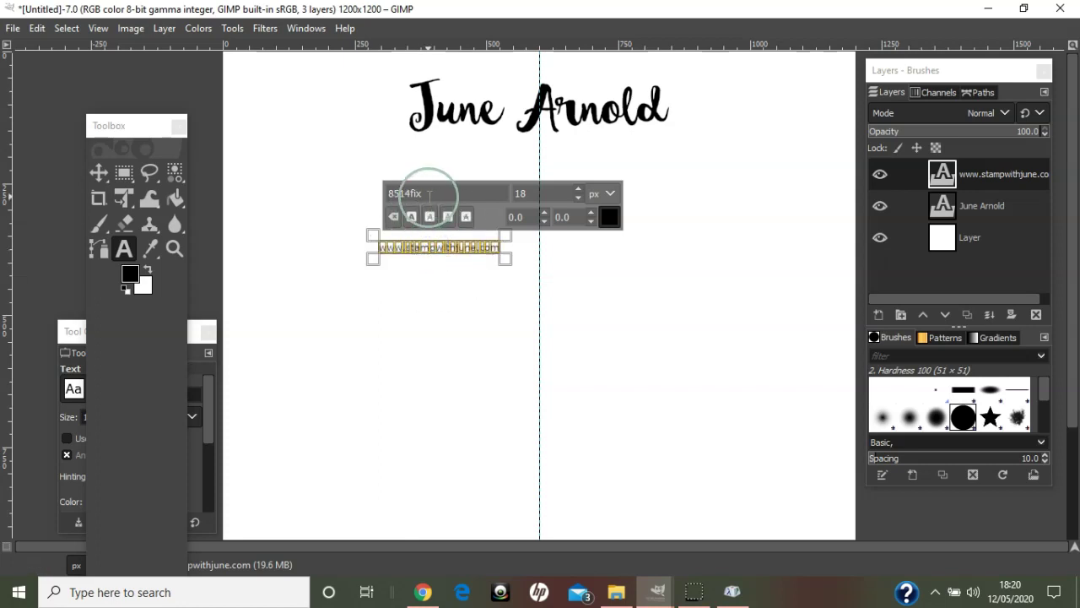
pyautogui.tripleClick(382, 185)
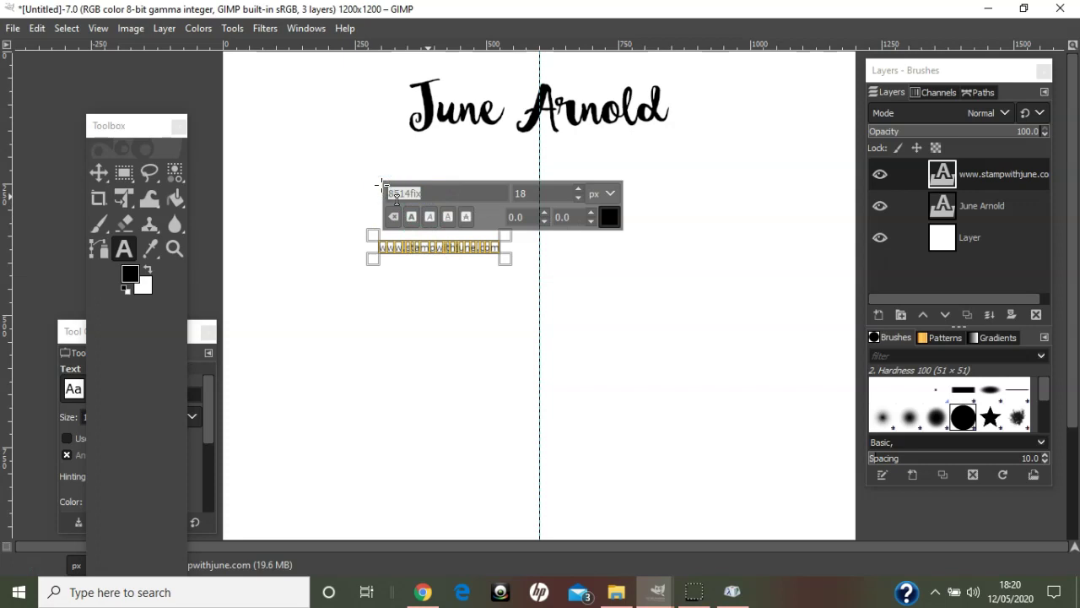
pyautogui.write('cam')
pyautogui.click(439, 217)
pyautogui.click(522, 194)
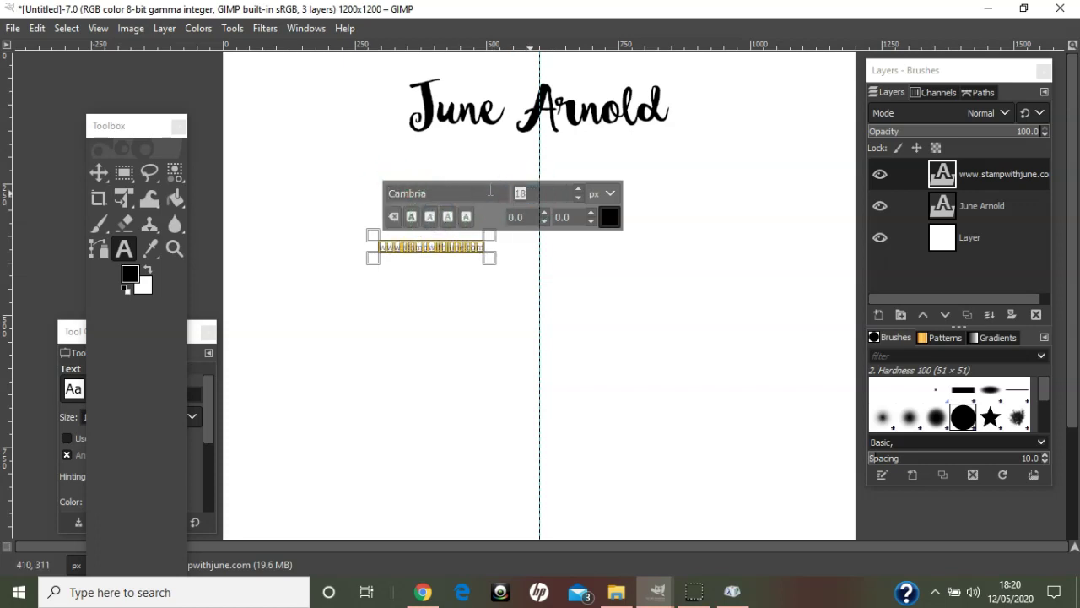
pyautogui.write('40')
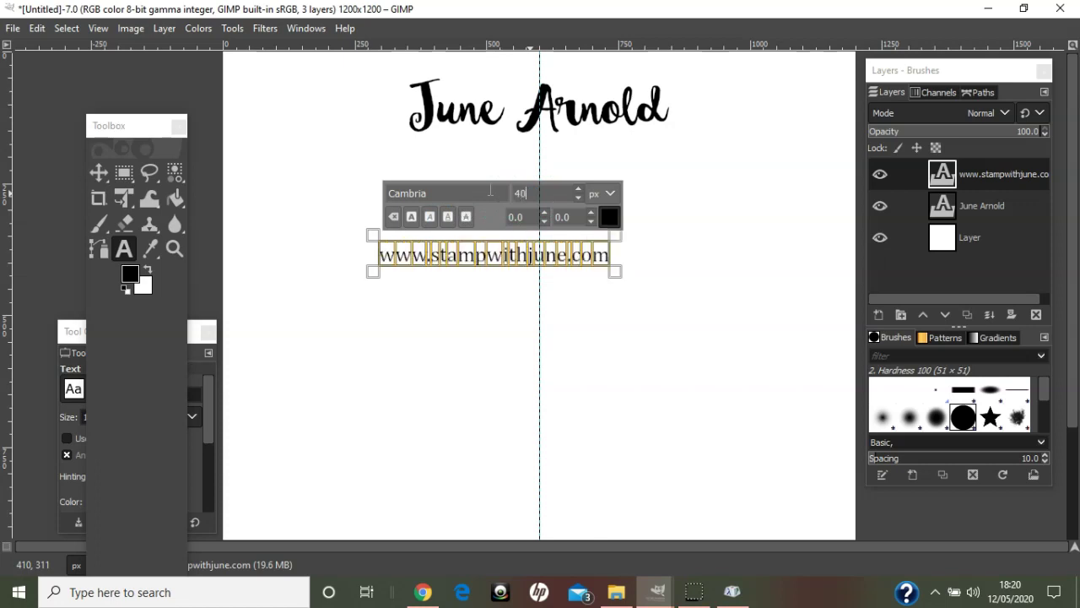
# - Move the address beneath the name, enlarge it to 45 px and centre it on the guide
pyautogui.click(97, 171)
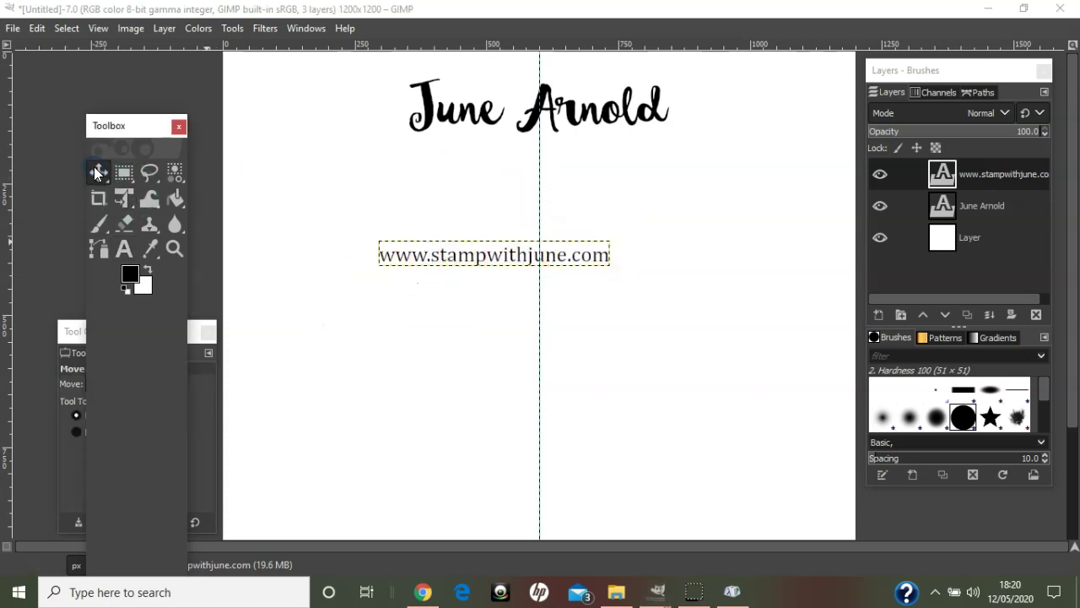
pyautogui.click(479, 259)
pyautogui.moveTo(479, 259); pyautogui.dragTo(523, 157)
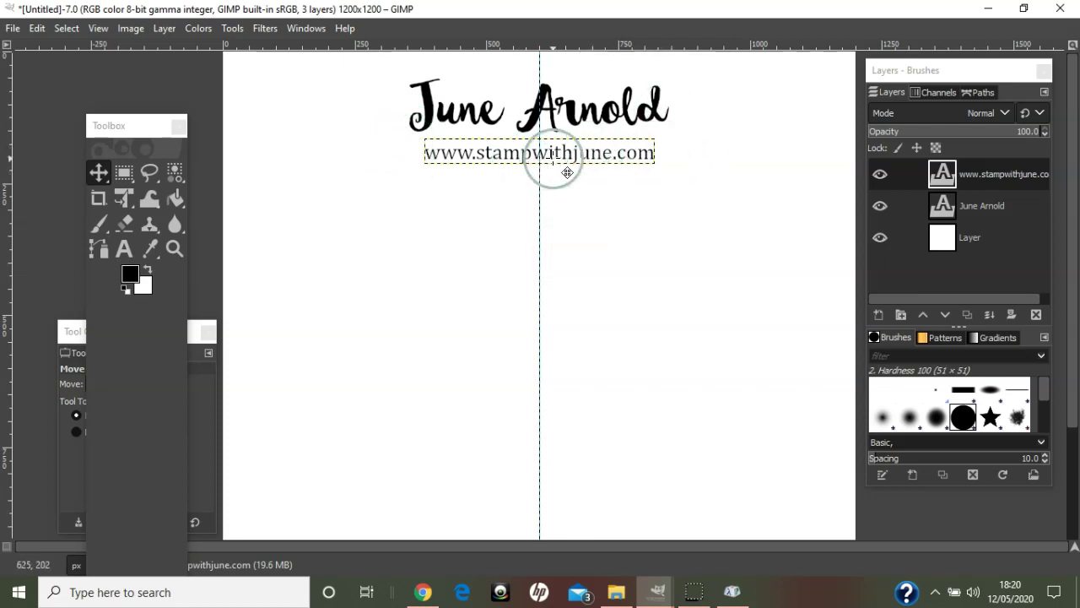
pyautogui.moveTo(572, 159); pyautogui.dragTo(573, 171)
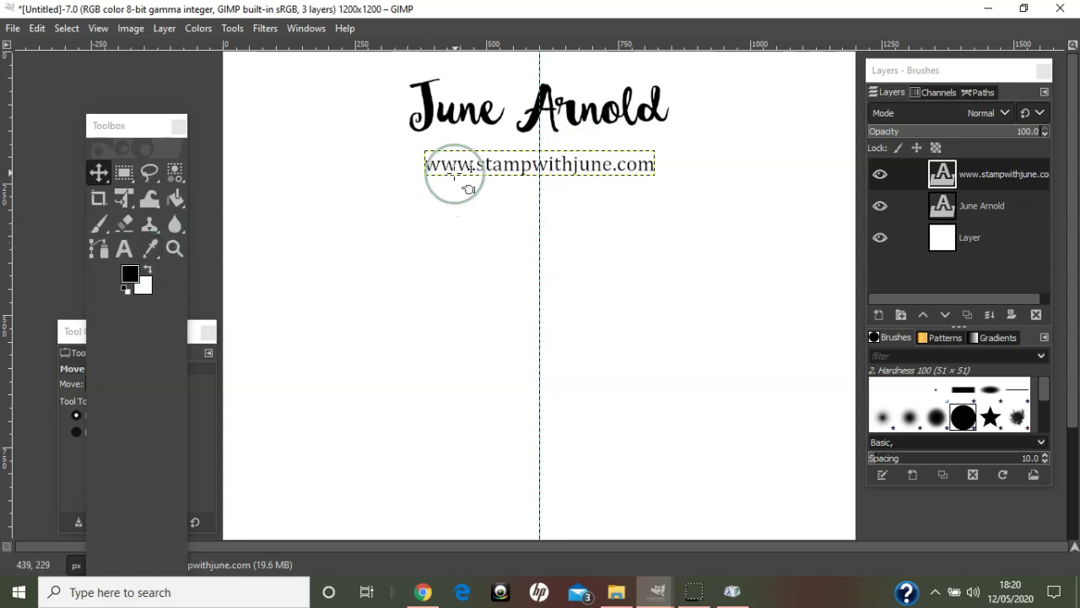
pyautogui.click(125, 249)
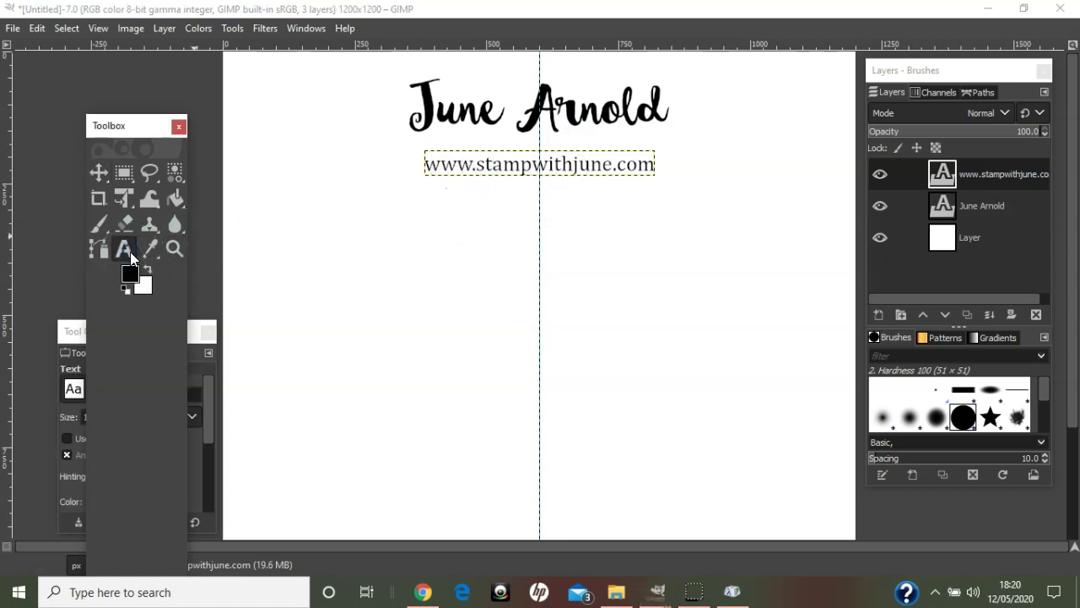
pyautogui.click(483, 171)
pyautogui.hotkey('ctrl', 'a')
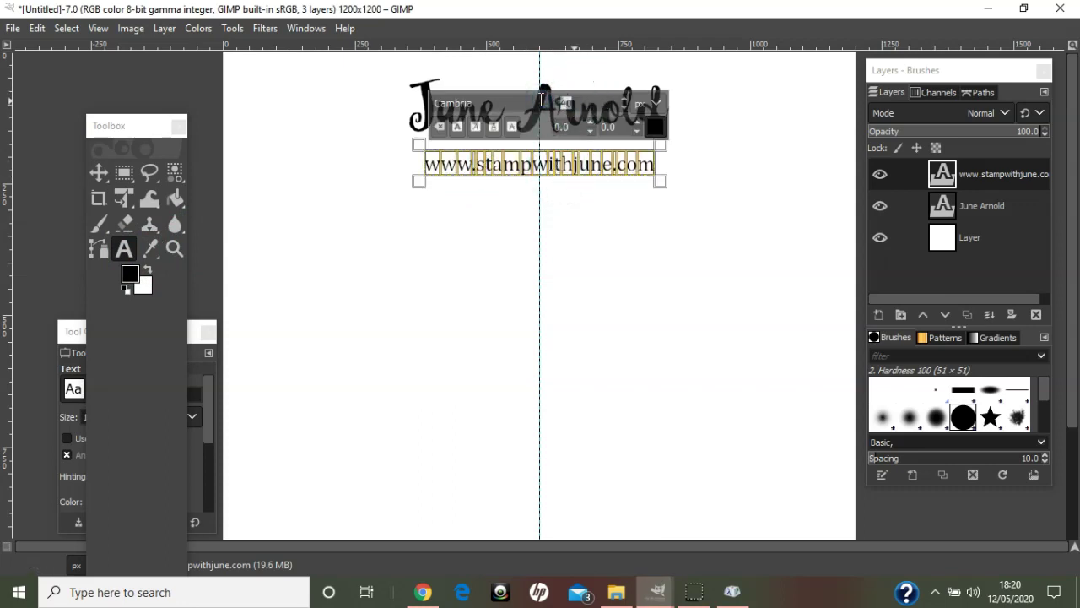
pyautogui.press('Return')
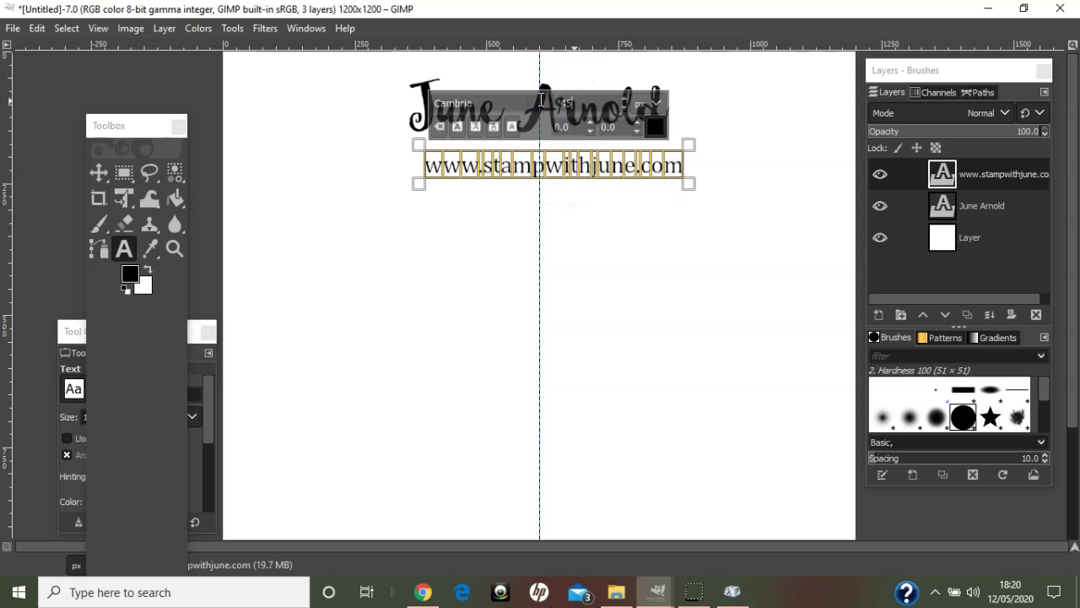
pyautogui.click(97, 173)
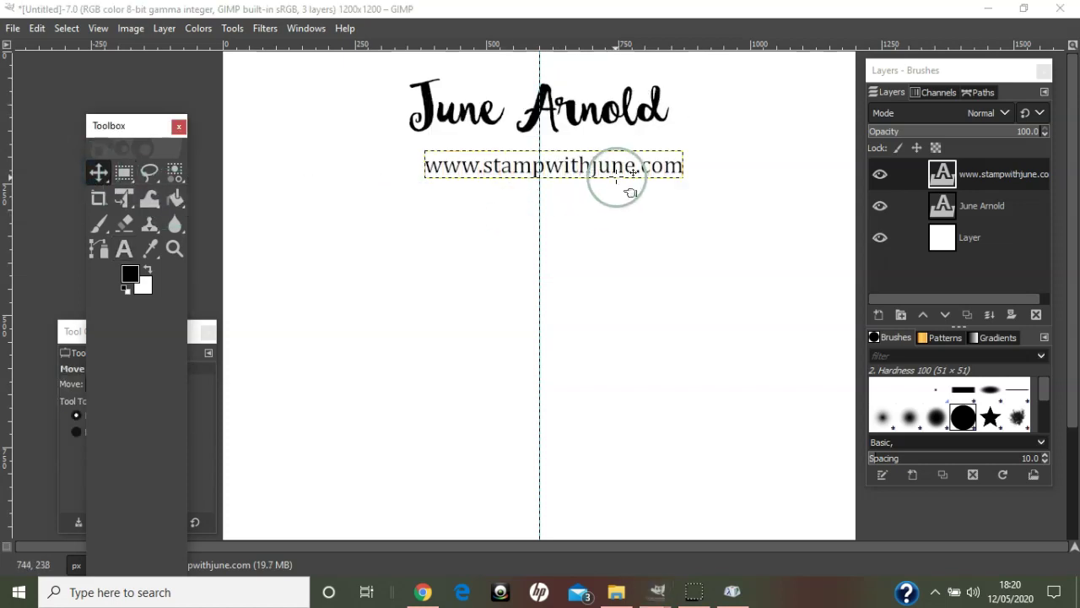
pyautogui.moveTo(628, 173); pyautogui.dragTo(611, 156)
pyautogui.moveTo(611, 154); pyautogui.dragTo(610, 157)
# - Change the address size to 46 px and nudge it a few pixels left to re-centre
pyautogui.click(117, 252)
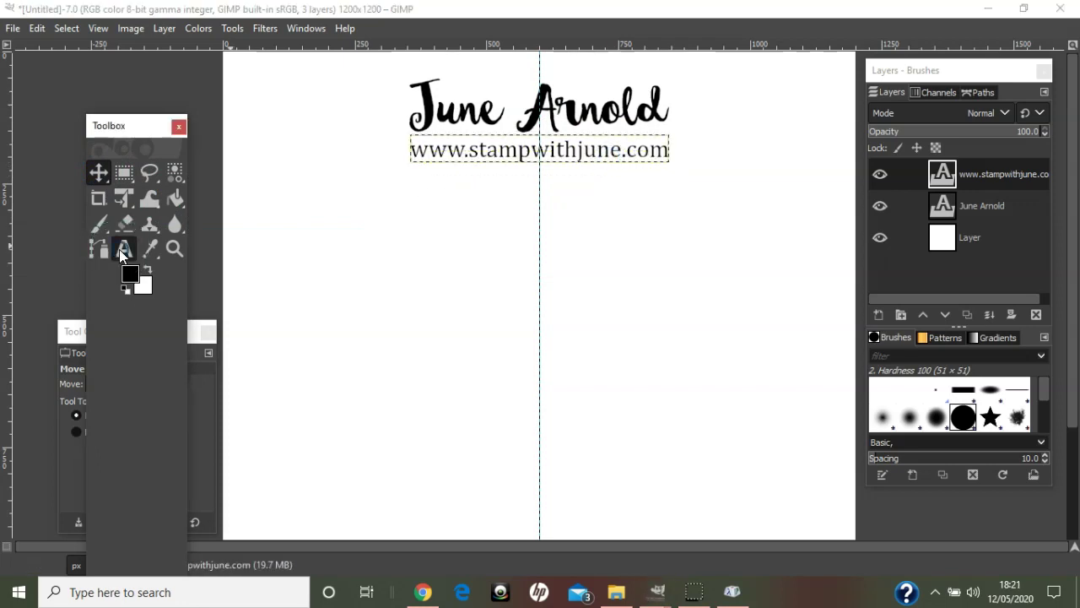
pyautogui.doubleClick(458, 146)
pyautogui.click(557, 87)
pyautogui.press('BackSpace')
pyautogui.write('6')
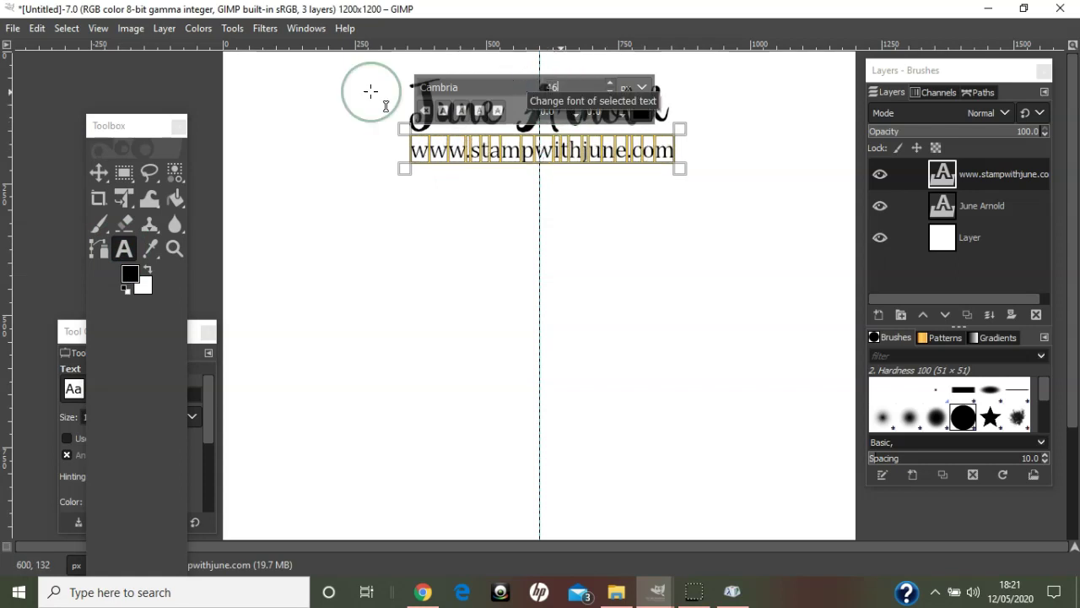
pyautogui.click(98, 171)
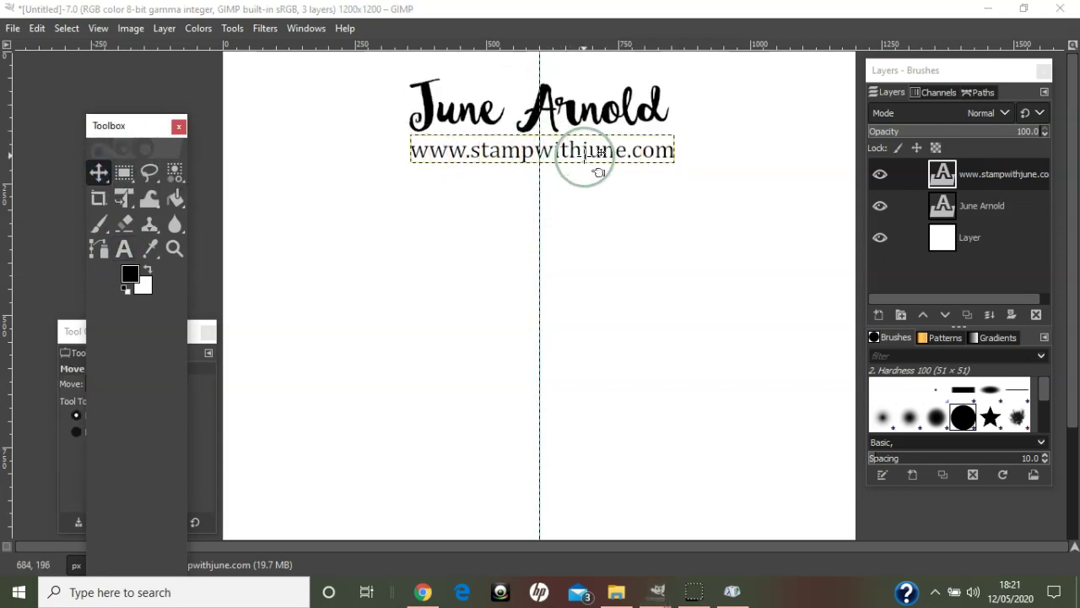
pyautogui.moveTo(600, 167); pyautogui.dragTo(596, 167)
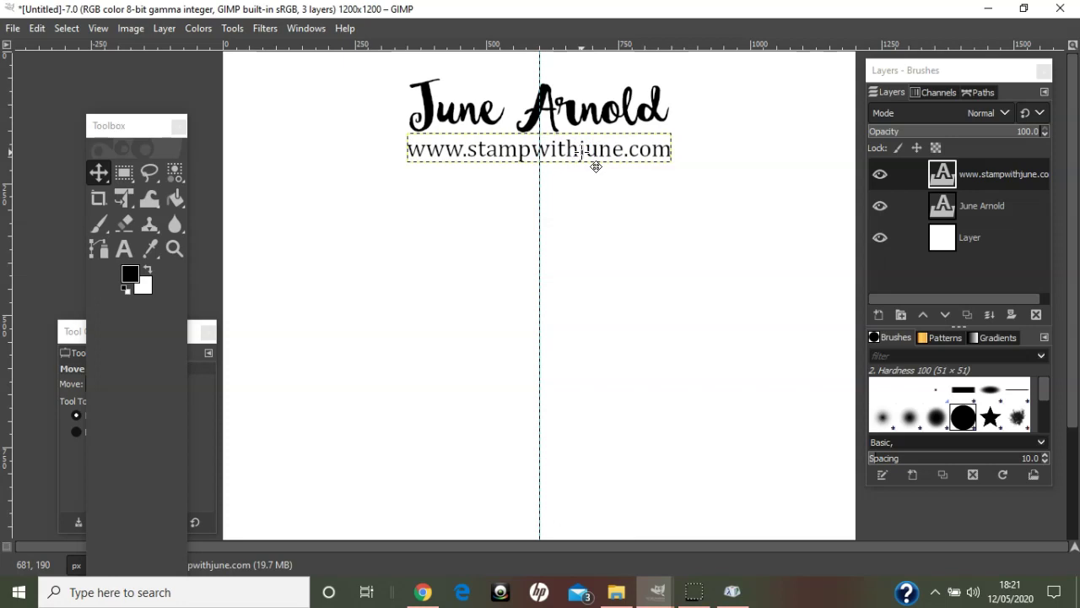
# - Add a vertical guide at 25 percent and drag it slightly further left
pyautogui.click(133, 30)
pyautogui.moveTo(176, 415)
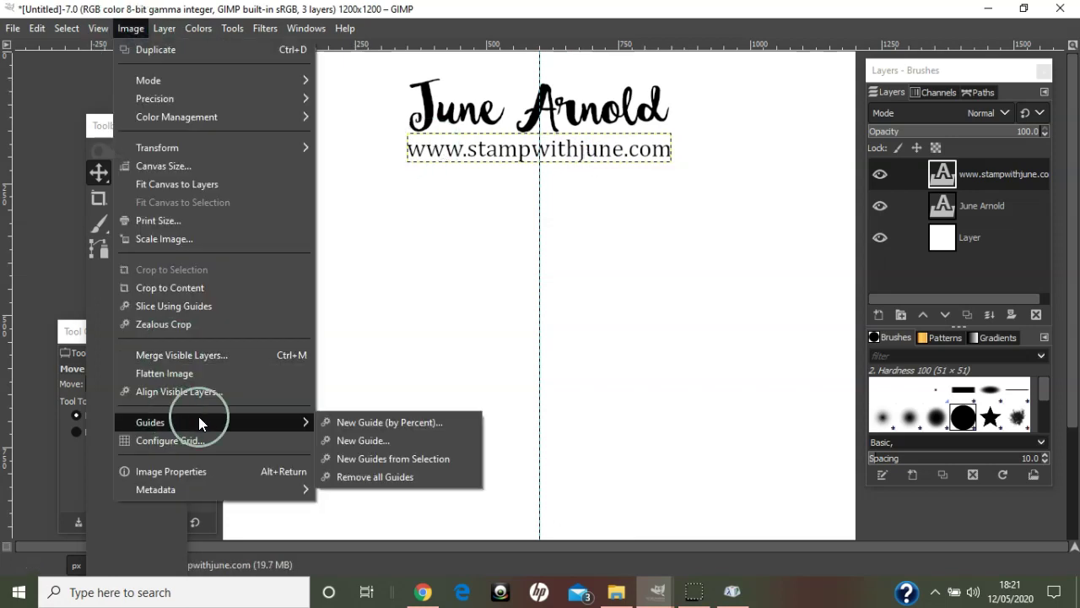
pyautogui.click(354, 420)
pyautogui.moveTo(515, 299); pyautogui.dragTo(453, 300)
pyautogui.write('25')
pyautogui.press('Return')
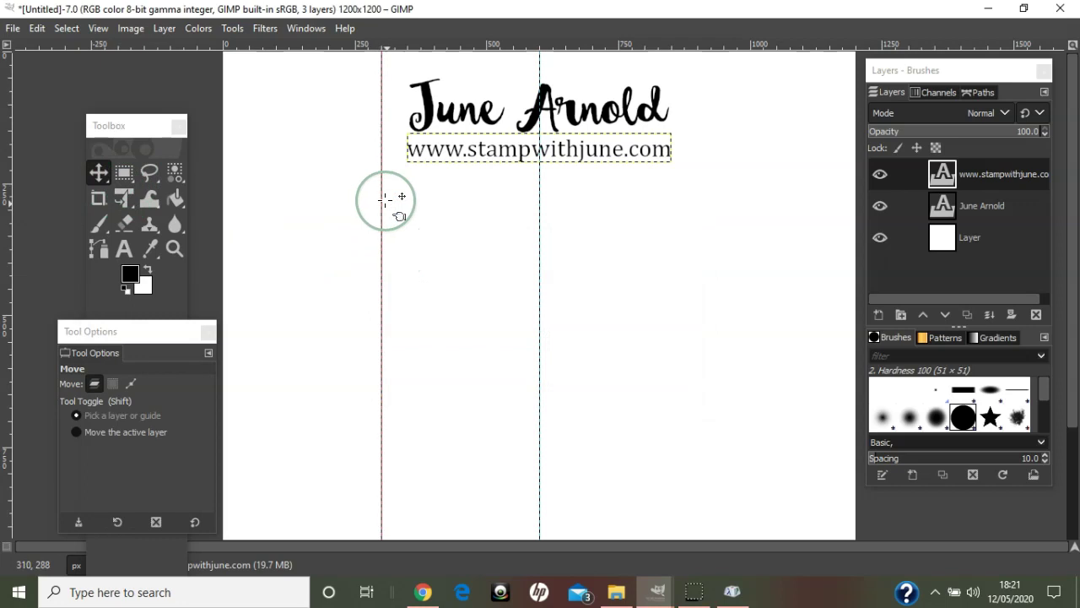
pyautogui.moveTo(382, 204); pyautogui.dragTo(355, 196)
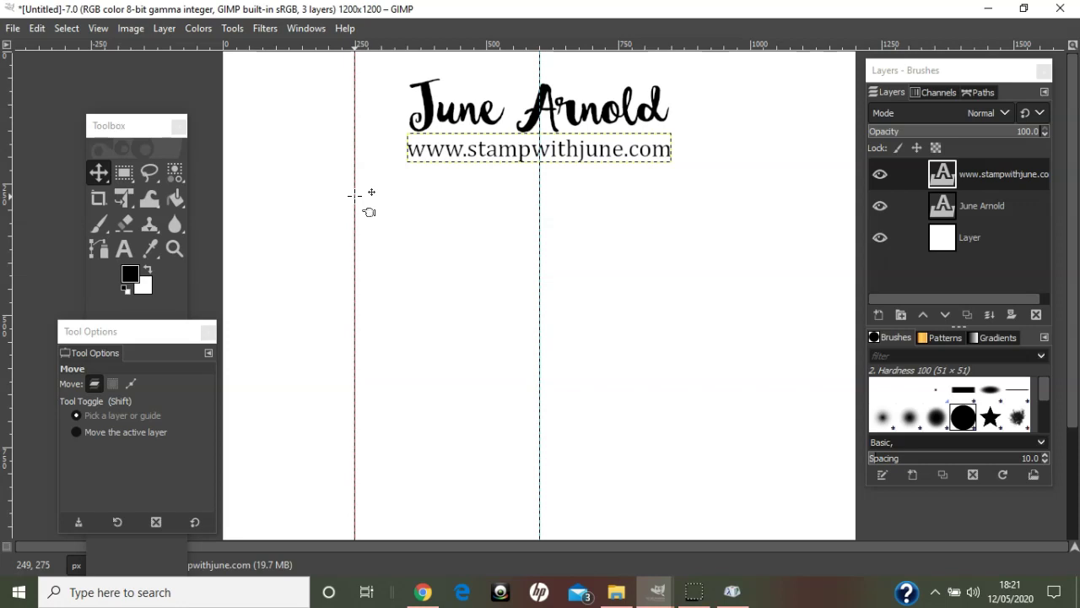
pyautogui.click(124, 248)
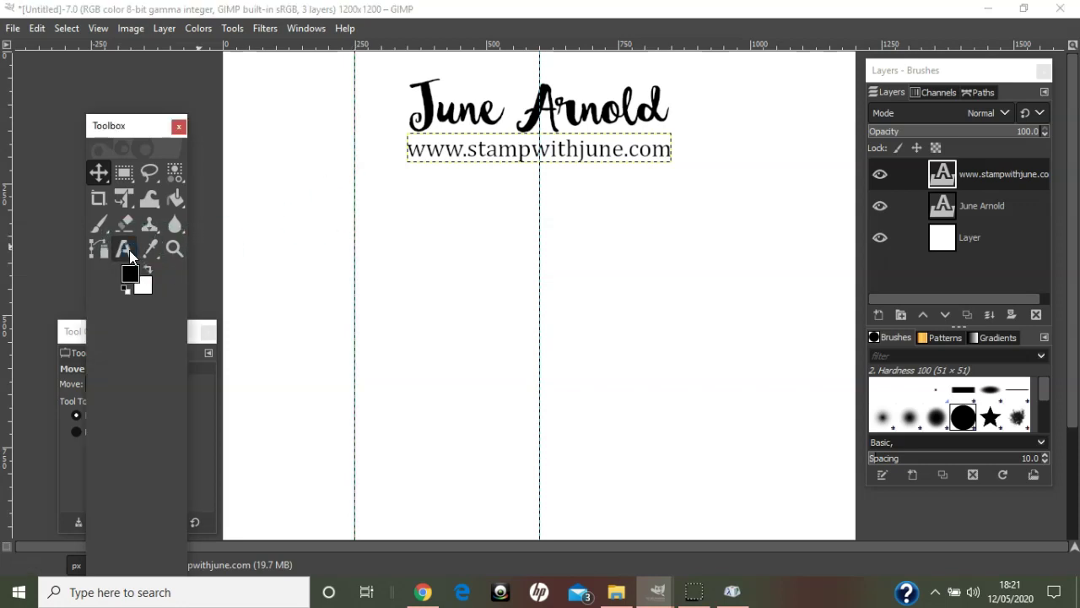
# - Type 'images Stampin' Up!' in a new text box below the website address
pyautogui.click(451, 253)
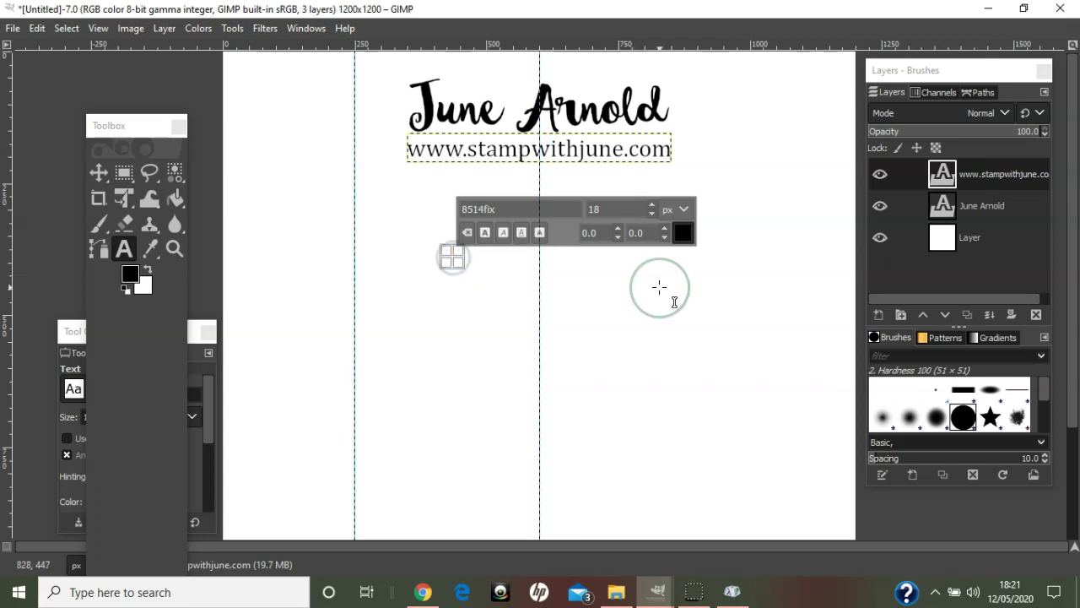
pyautogui.write('images Stampin')
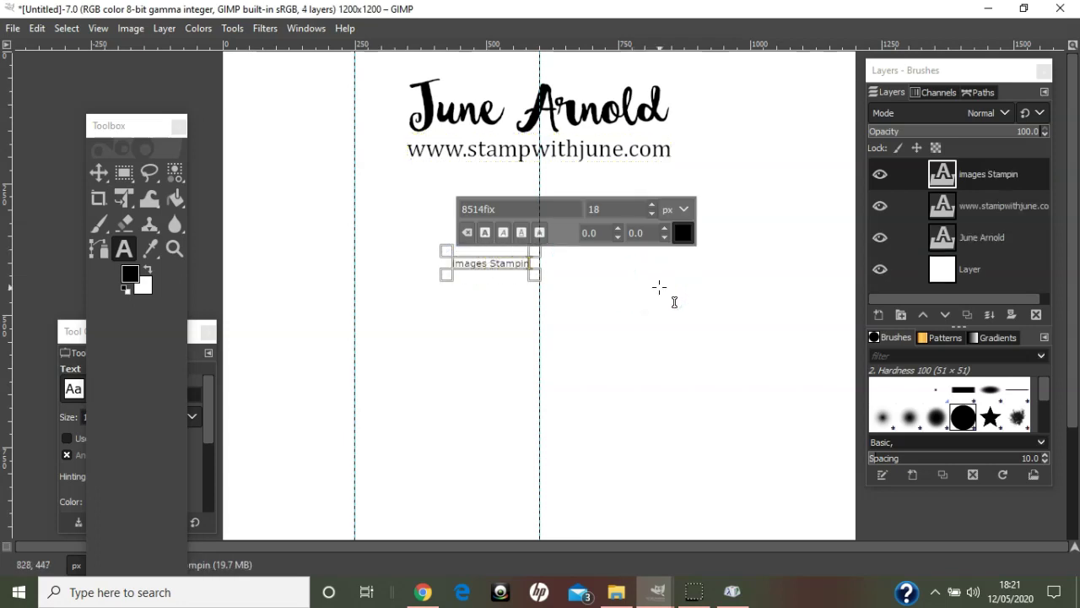
pyautogui.write("' Up!")
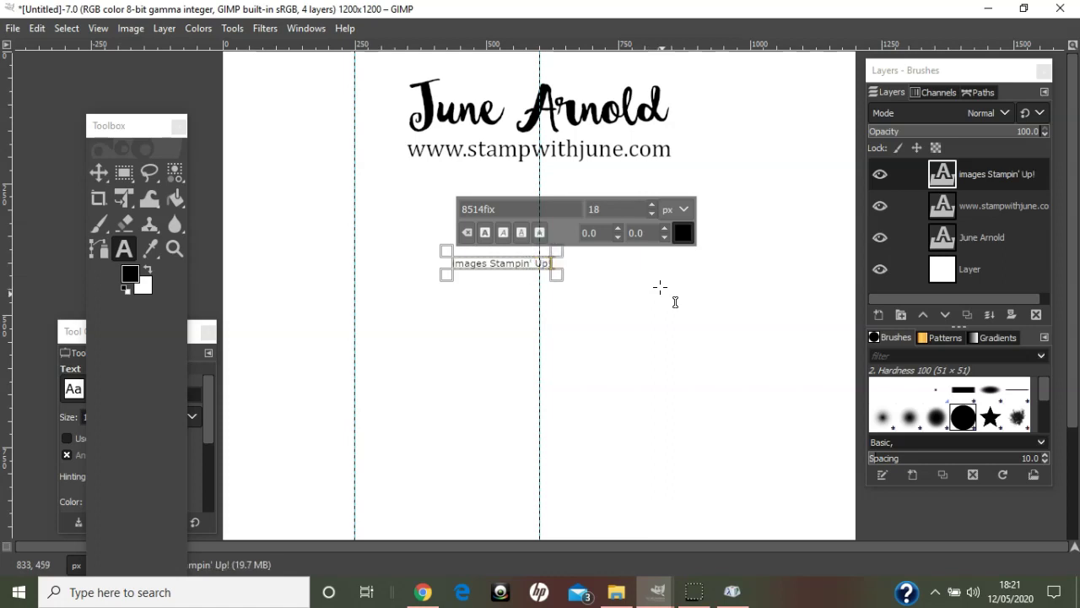
pyautogui.click(731, 589)
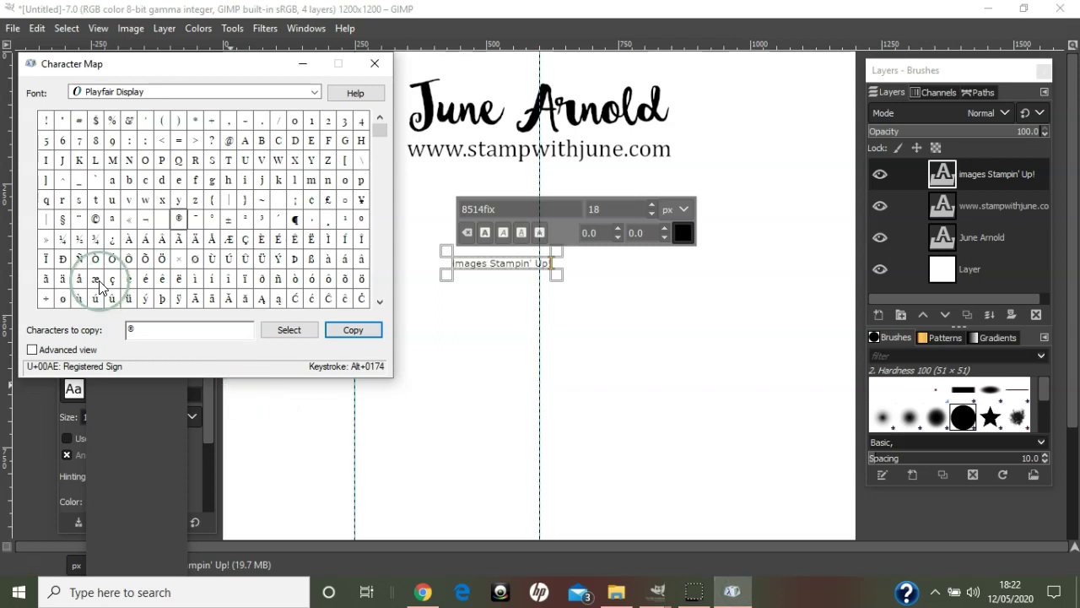
# - Copy the © sign from Character Map and paste it after 'images' in the credit line
pyautogui.click(135, 332)
pyautogui.press('BackSpace')
pyautogui.doubleClick(95, 219)
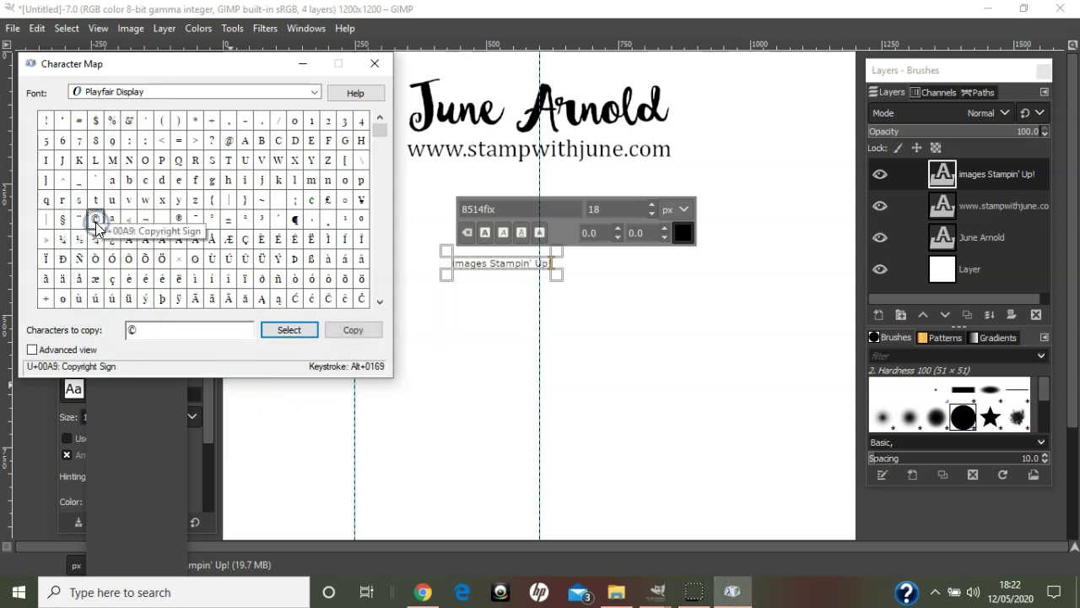
pyautogui.click(352, 333)
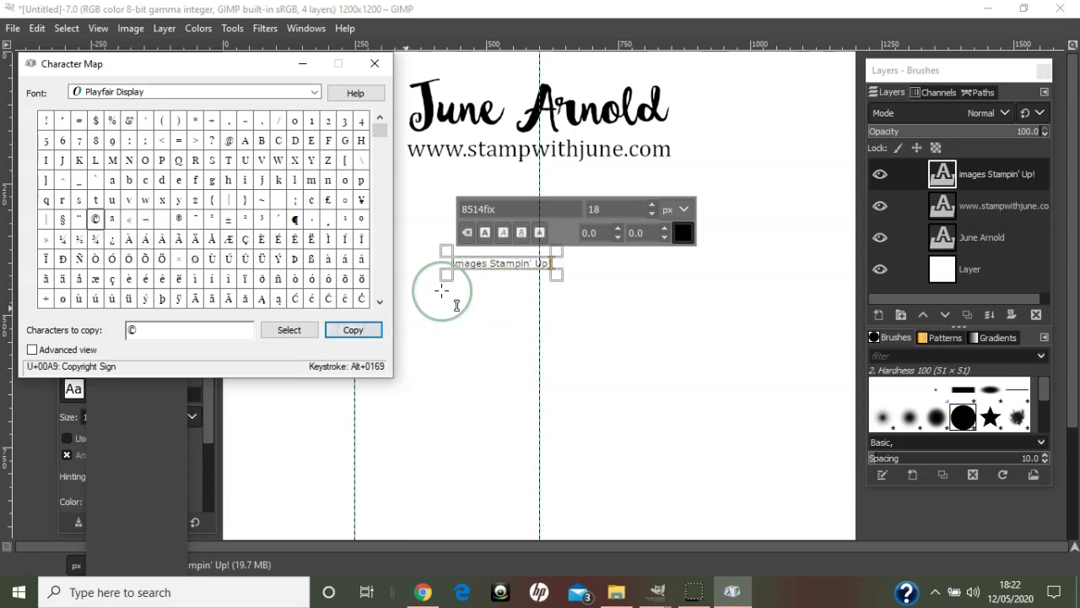
pyautogui.click(303, 64)
pyautogui.click(486, 262)
pyautogui.hotkey('ctrl', 'v')
pyautogui.hotkey('ctrl', 'v')
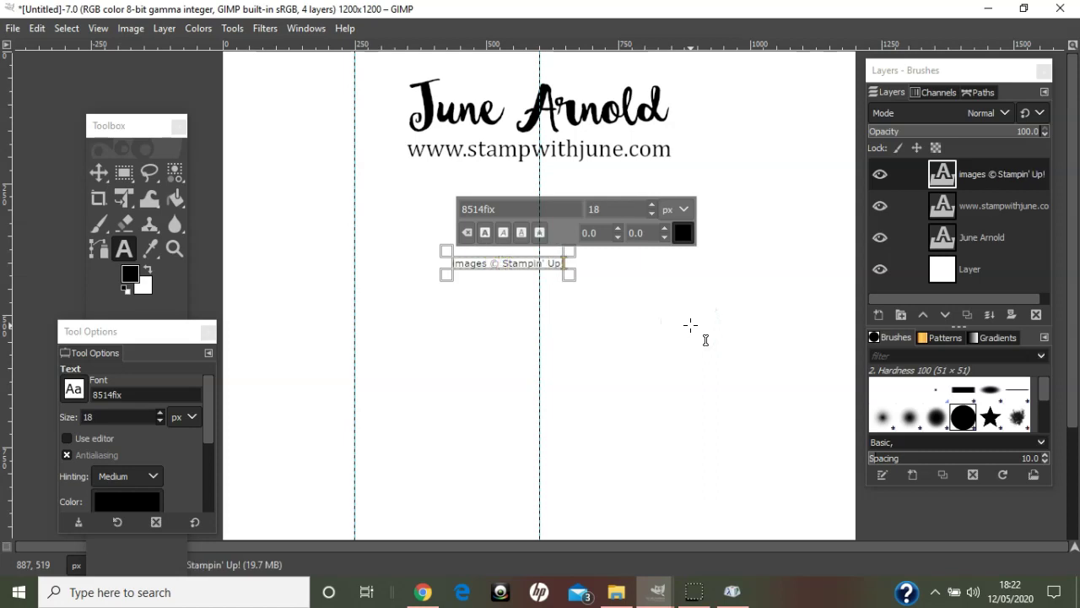
# - Copy the ® sign from Character Map and place the text cursor after 'Up!'
pyautogui.click(732, 592)
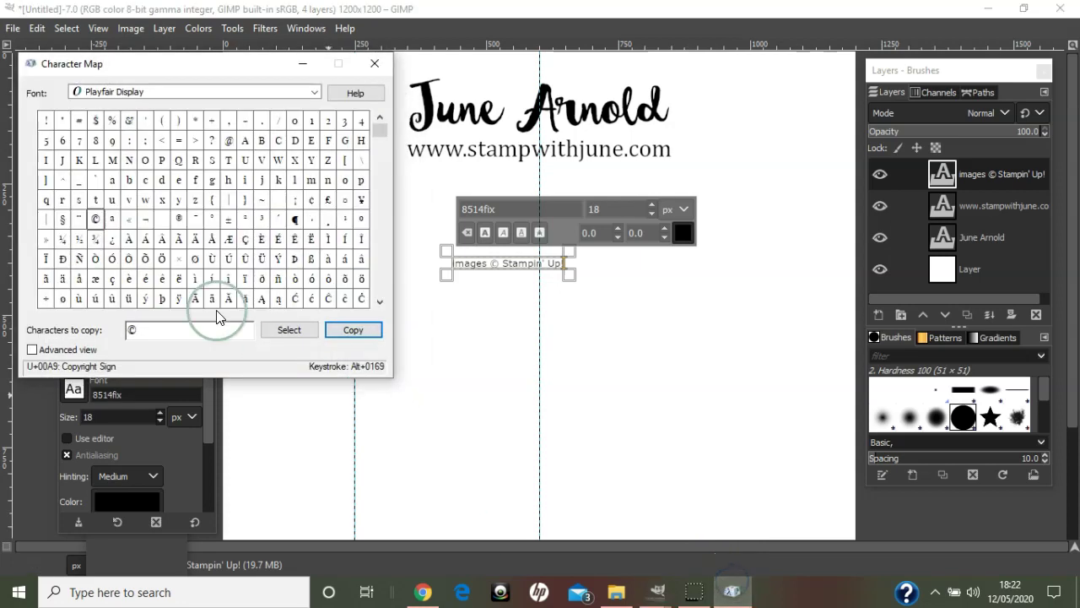
pyautogui.click(159, 330)
pyautogui.press('BackSpace')
pyautogui.doubleClick(178, 219)
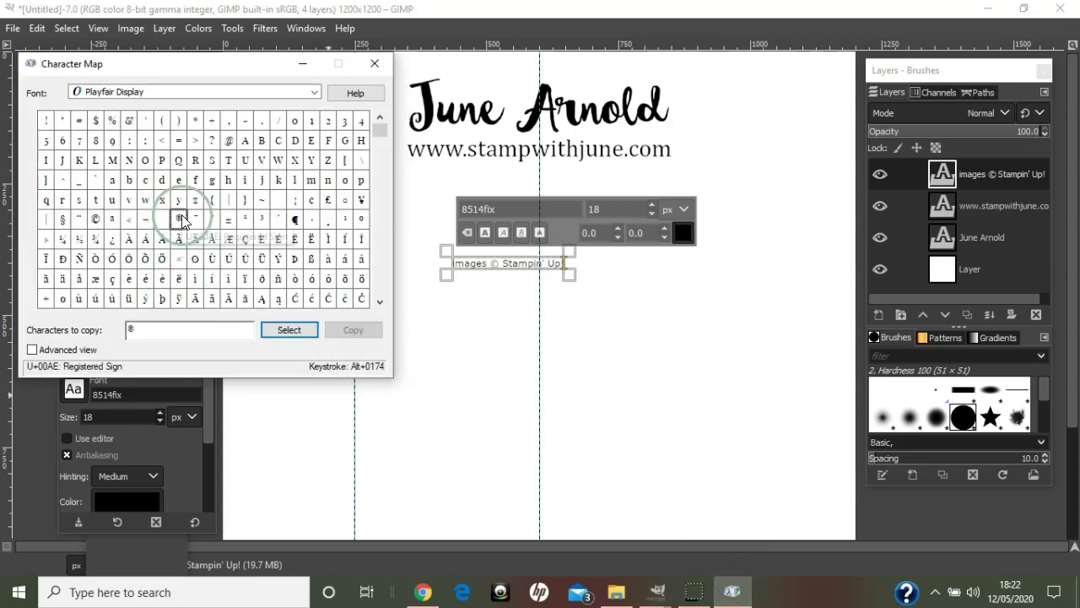
pyautogui.click(343, 332)
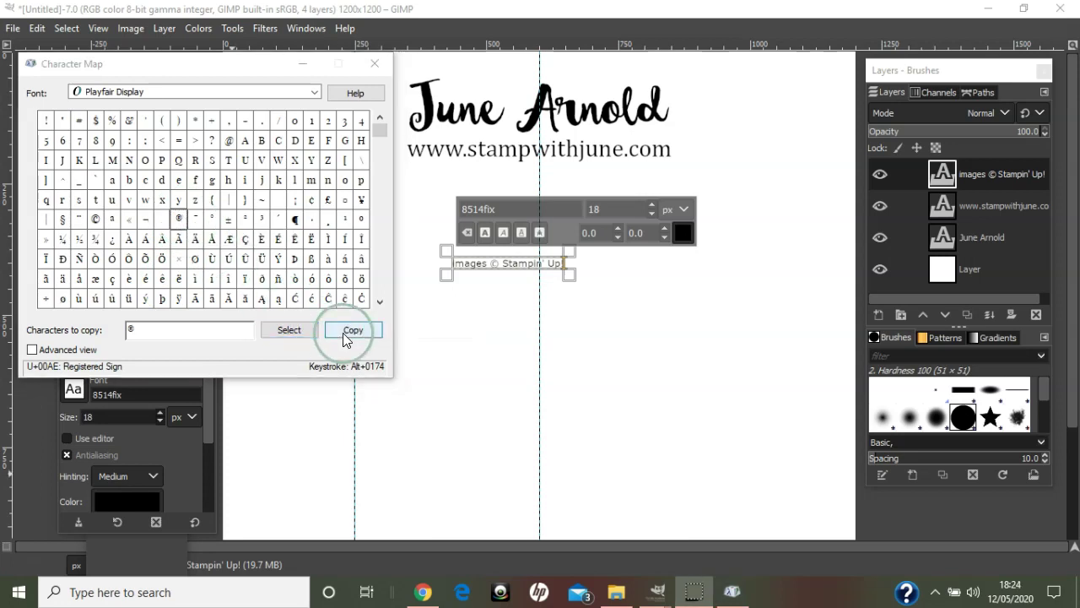
pyautogui.click(343, 332)
pyautogui.click(306, 63)
pyautogui.click(564, 263)
pyautogui.click(565, 263)
# - Paste the ® after 'Up!' and set the whole credit line's font to Cambria
pyautogui.click(647, 274)
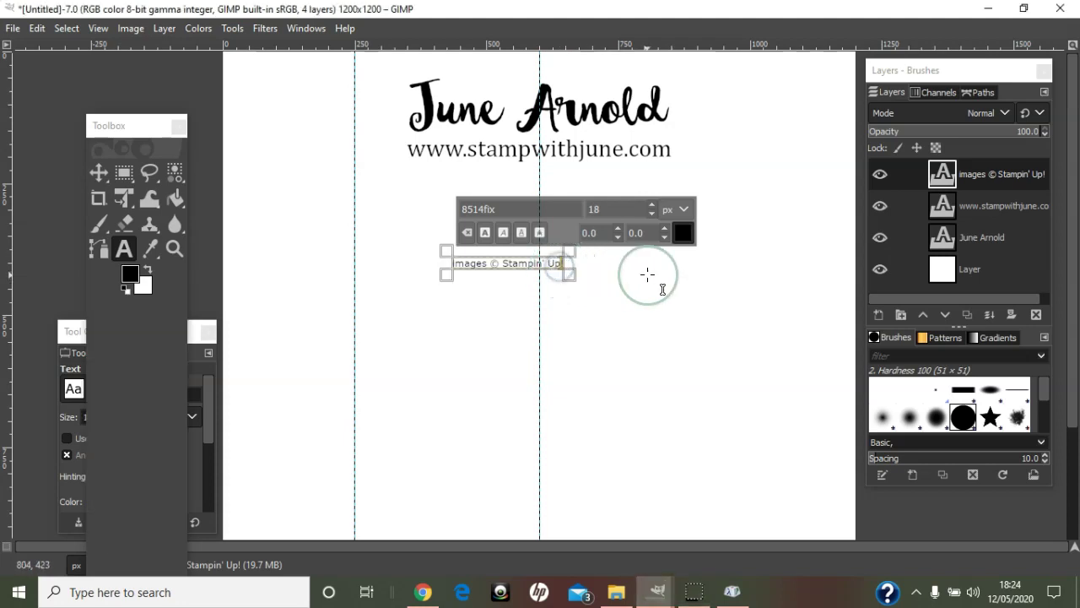
pyautogui.hotkey('ctrl', 'v')
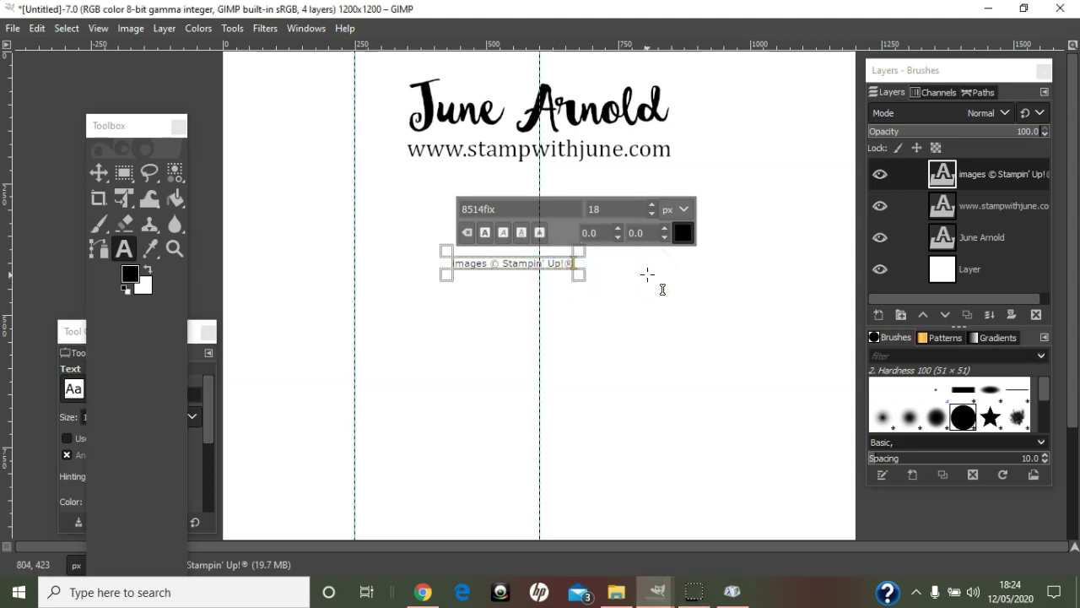
pyautogui.hotkey('ctrl', 'a')
pyautogui.moveTo(498, 206); pyautogui.dragTo(432, 201)
pyautogui.write('Cambria')
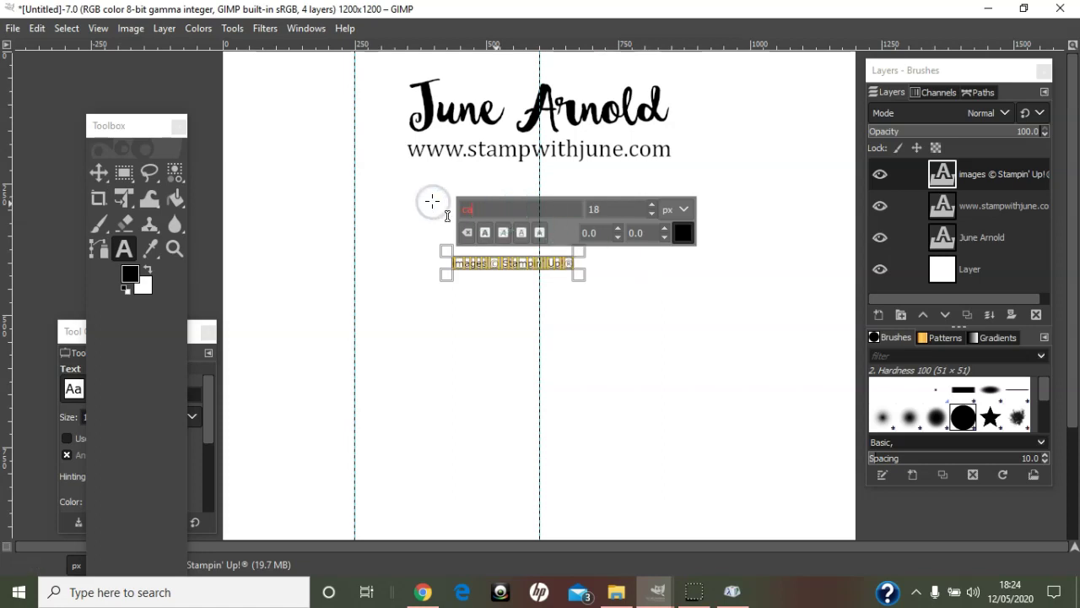
pyautogui.click(505, 229)
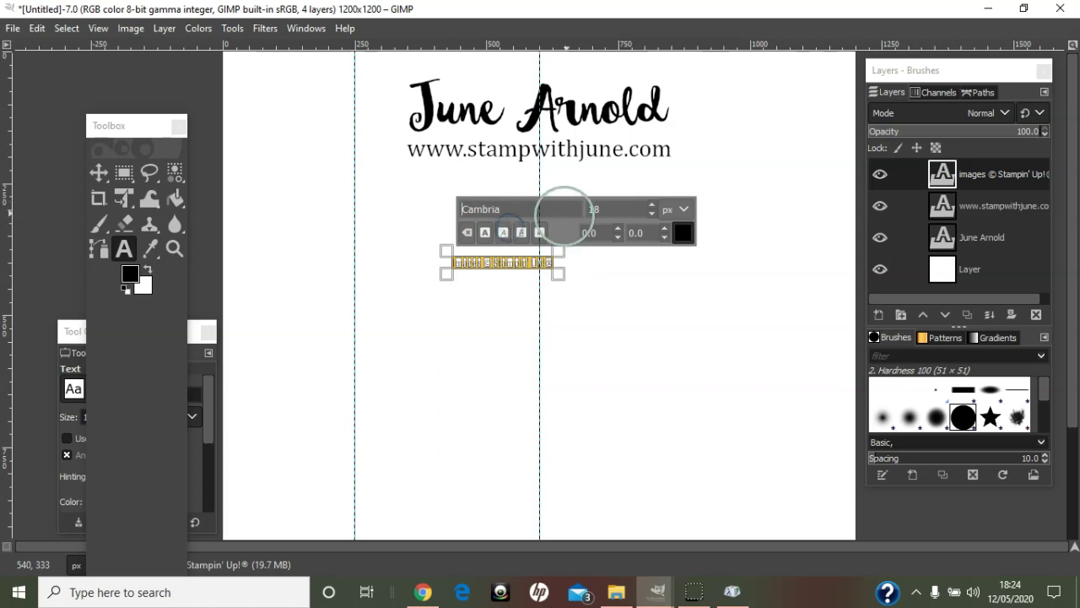
# - Set the credit line's text size to 30 px
pyautogui.moveTo(602, 207); pyautogui.dragTo(572, 205)
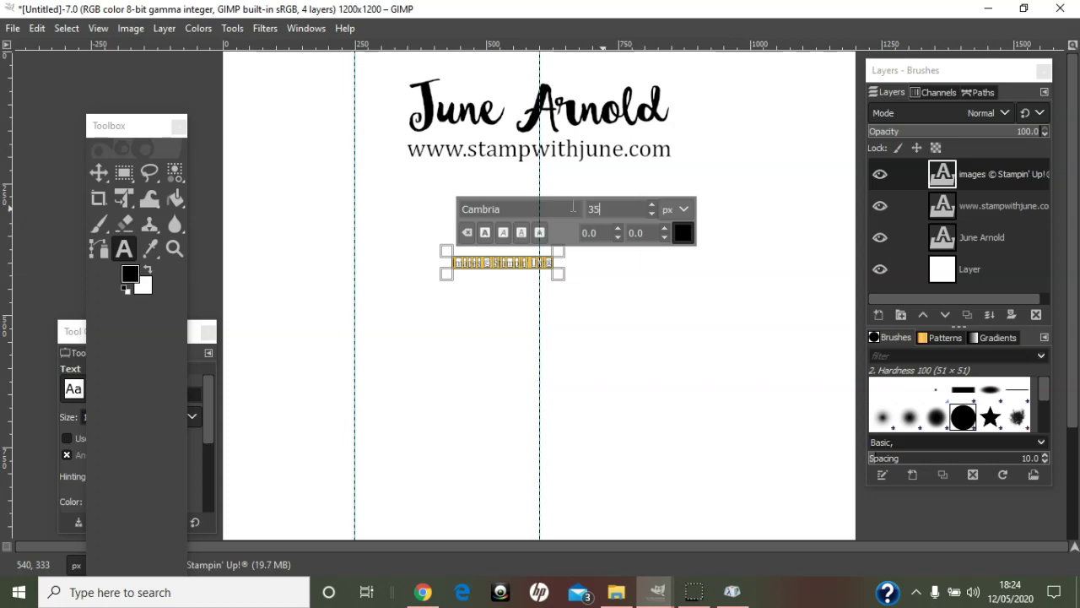
pyautogui.write('35')
pyautogui.press('Return')
pyautogui.click(614, 212)
pyautogui.press('BackSpace')
pyautogui.write('0')
pyautogui.press('Return')
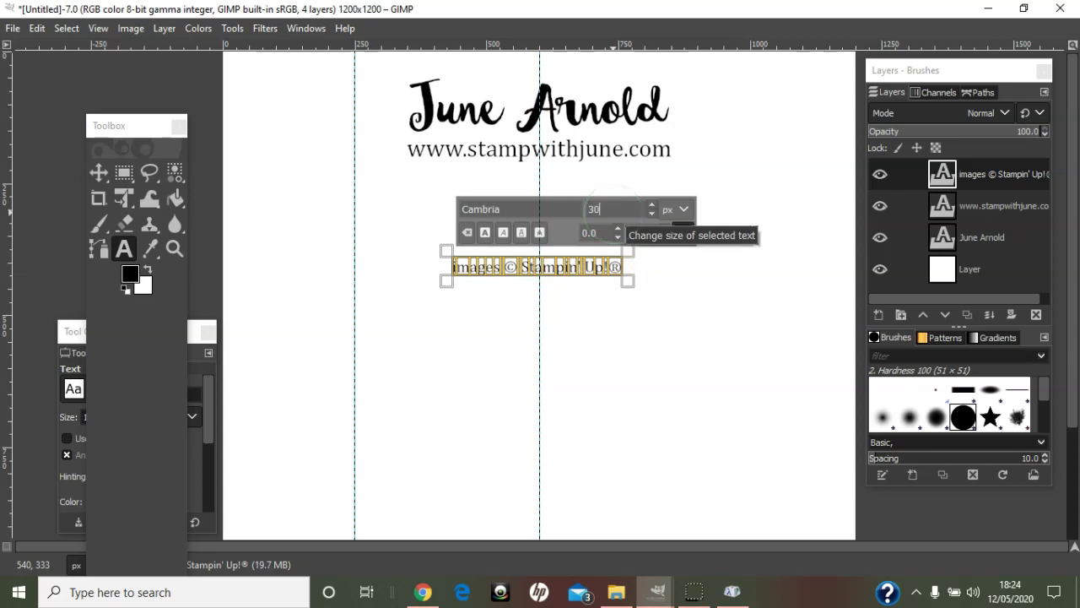
# - Select the ® at the end of the credit line and delete it
pyautogui.click(617, 266)
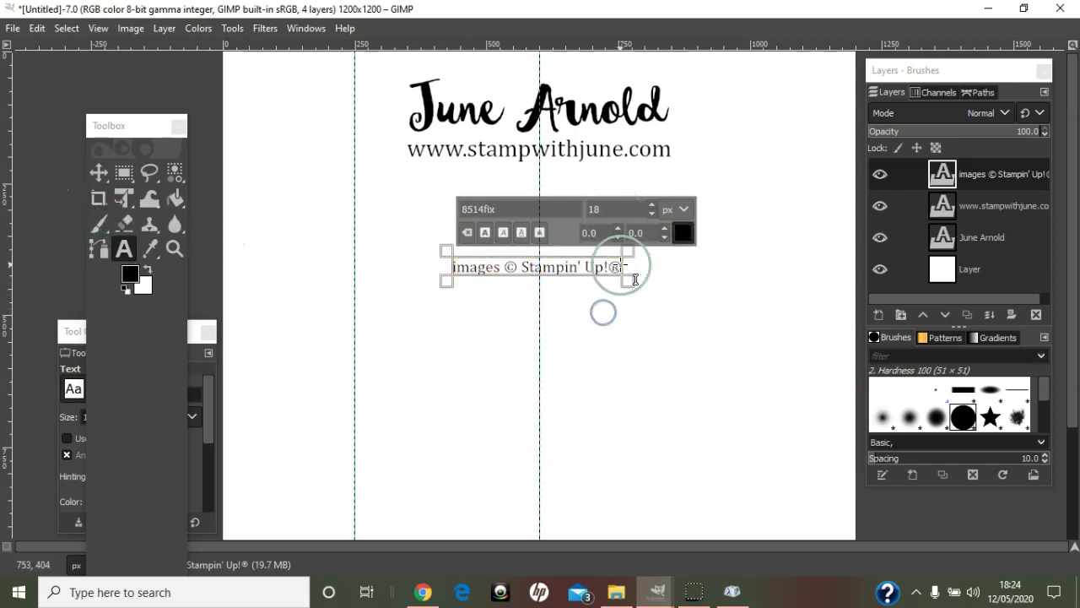
pyautogui.click(614, 294)
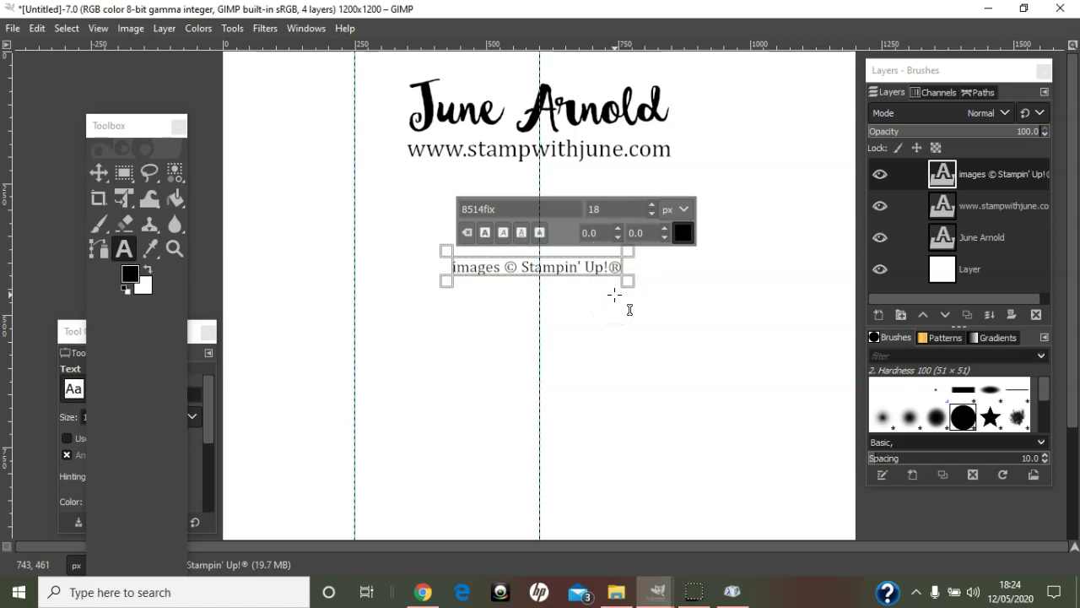
pyautogui.click(614, 277)
pyautogui.click(585, 264)
pyautogui.click(651, 284)
pyautogui.click(542, 284)
pyautogui.click(124, 248)
pyautogui.click(464, 283)
pyautogui.click(576, 268)
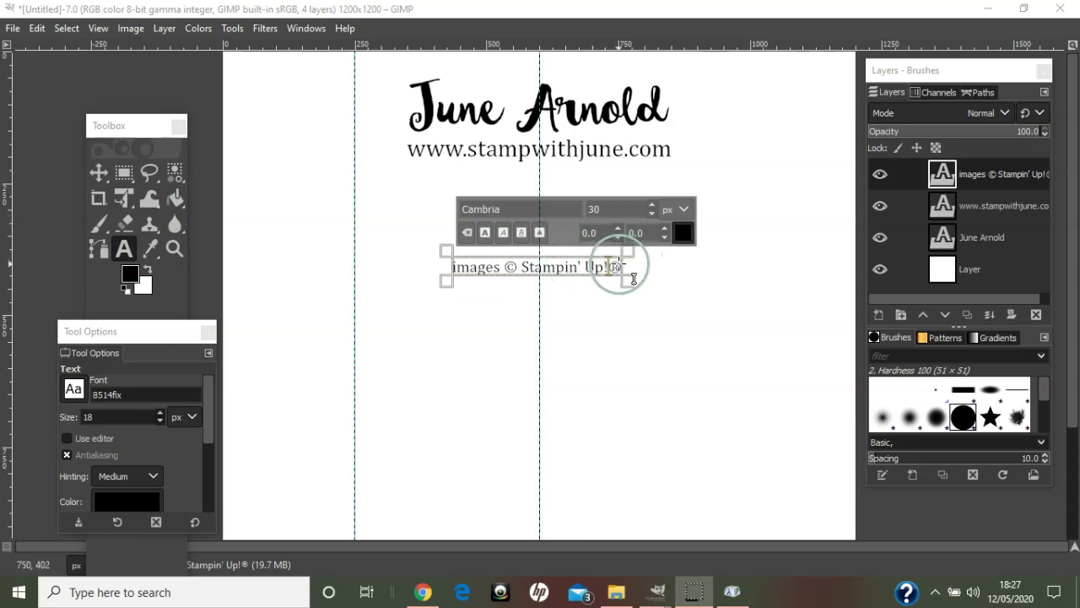
pyautogui.click(609, 270)
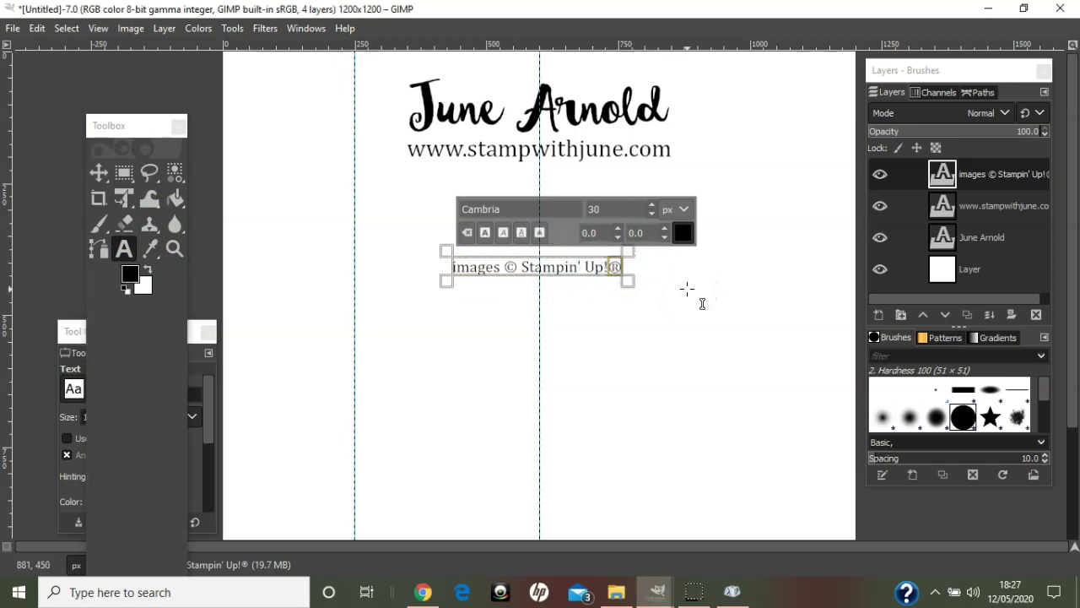
pyautogui.press('Delete')
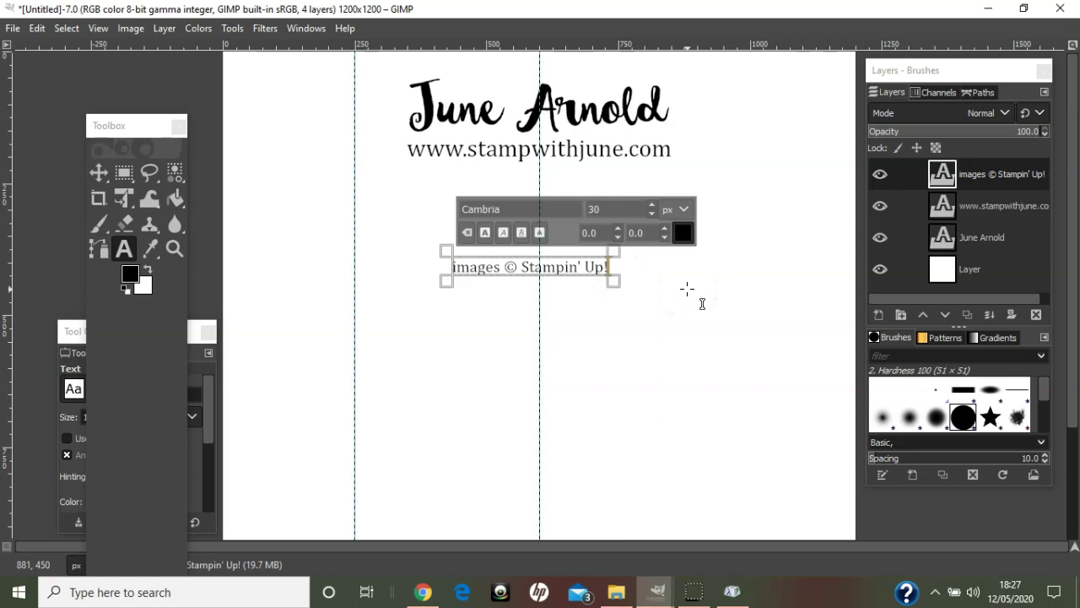
# - Paste the ® into a new text box below the credit line and size it 20 px
pyautogui.click(584, 332)
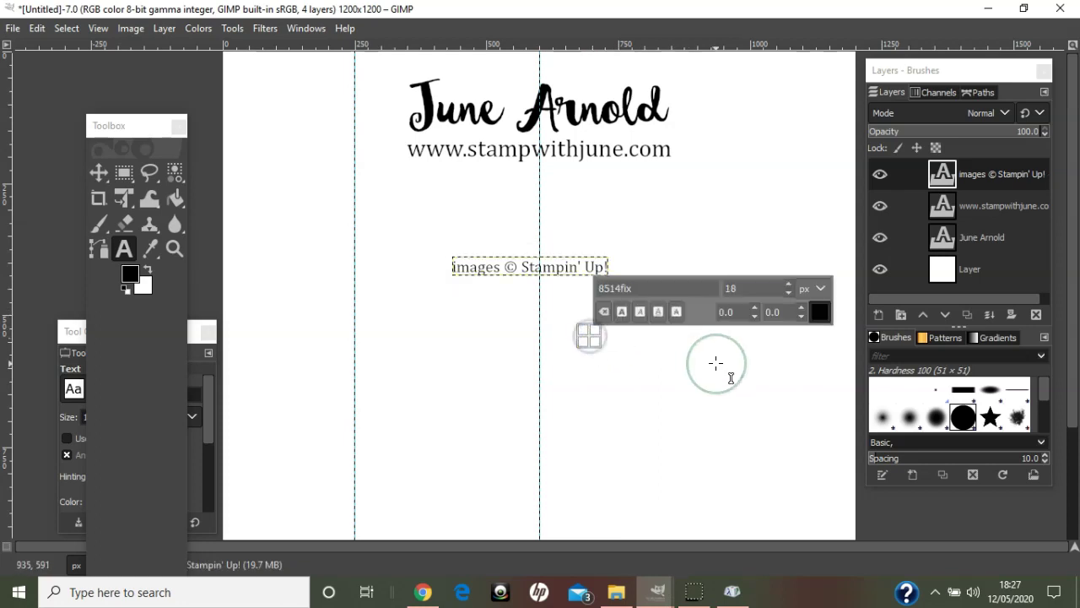
pyautogui.hotkey('ctrl', 'v')
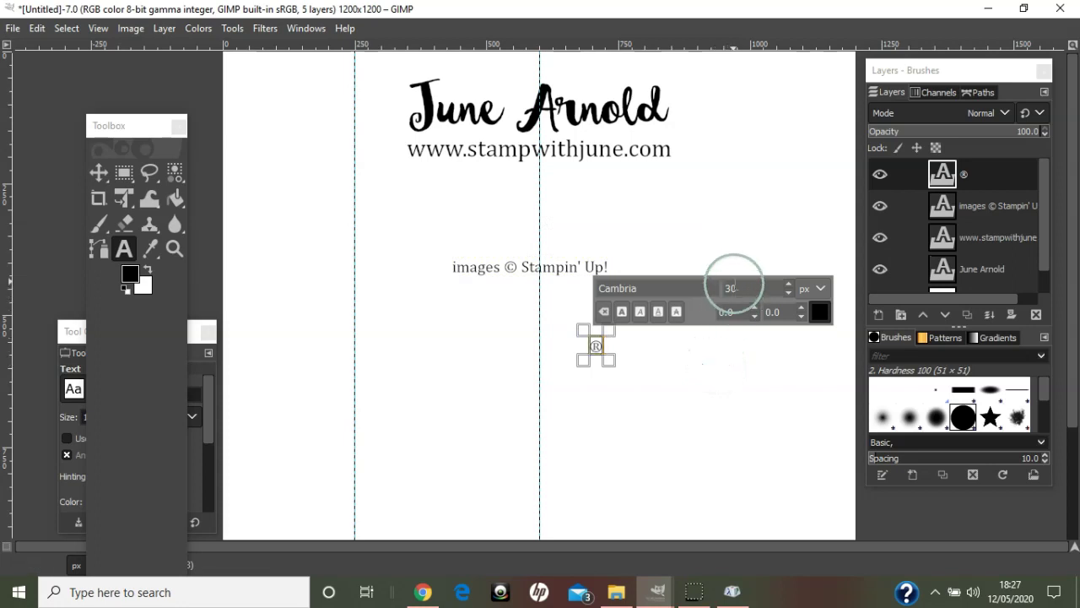
pyautogui.moveTo(743, 287); pyautogui.dragTo(703, 285)
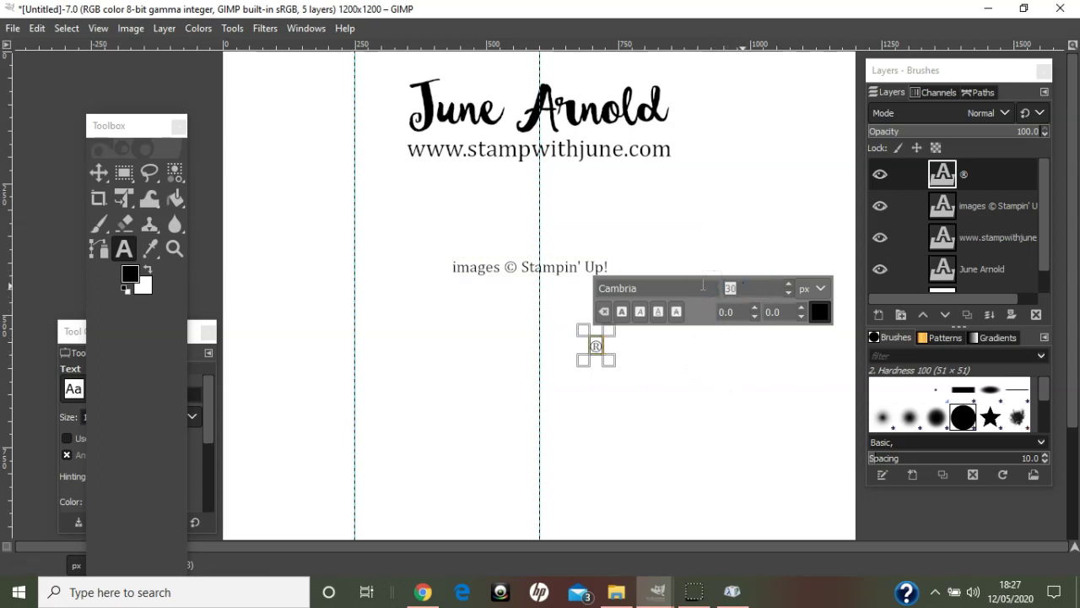
pyautogui.press('Return')
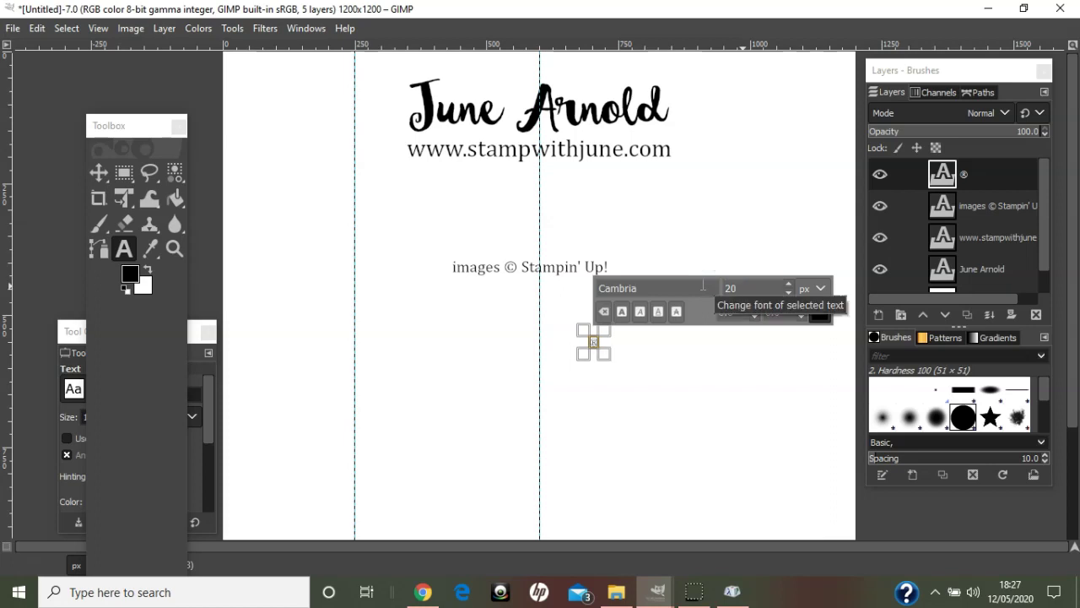
pyautogui.click(458, 353)
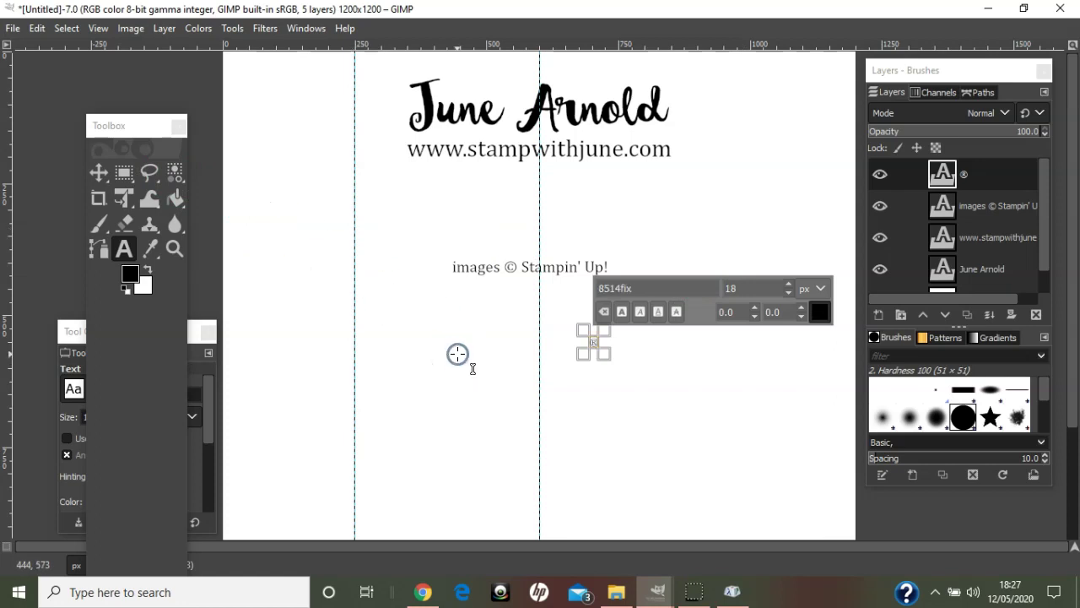
# - Add a new horizontal guide by percent
pyautogui.click(124, 30)
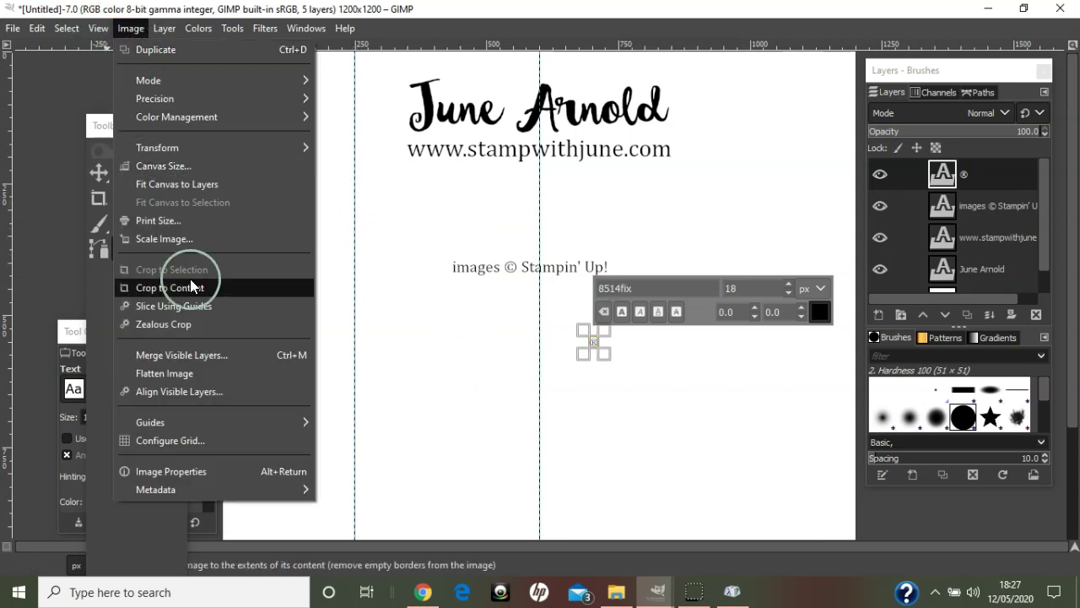
pyautogui.moveTo(188, 419)
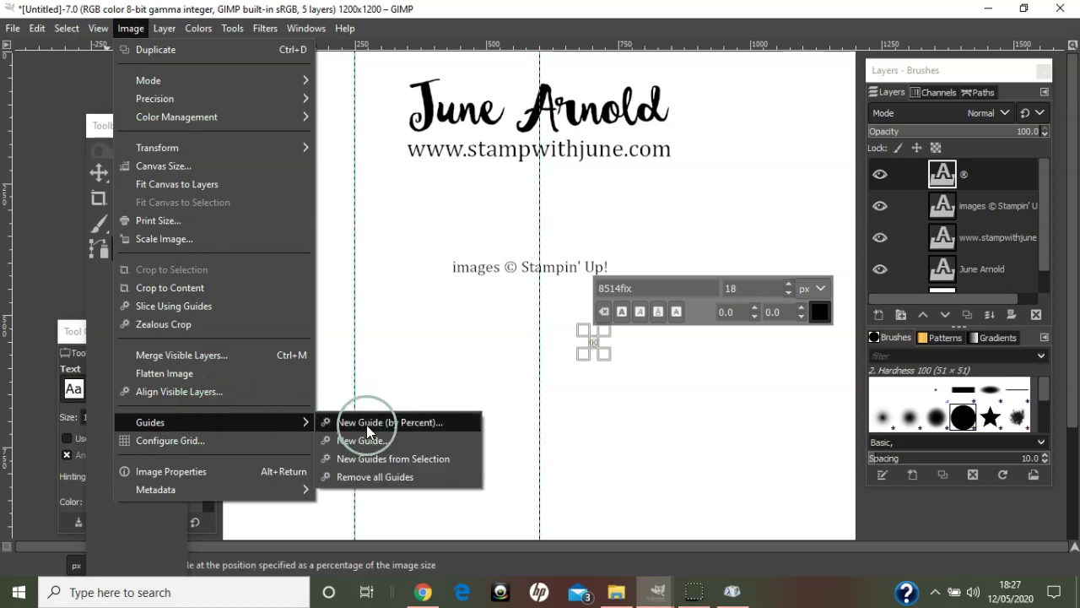
pyautogui.click(367, 423)
pyautogui.click(553, 275)
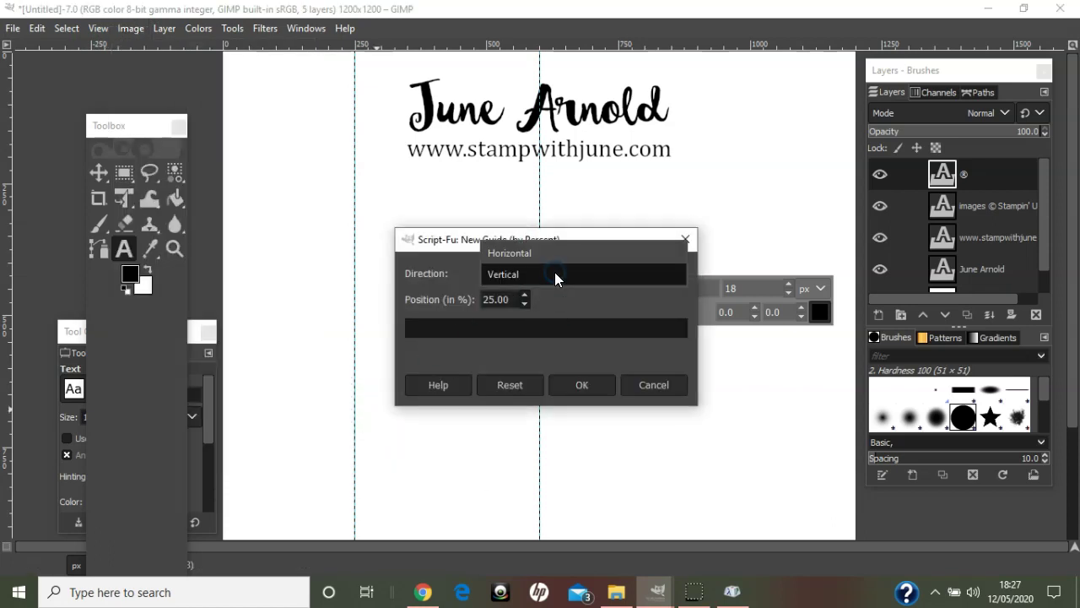
pyautogui.click(552, 253)
pyautogui.click(585, 381)
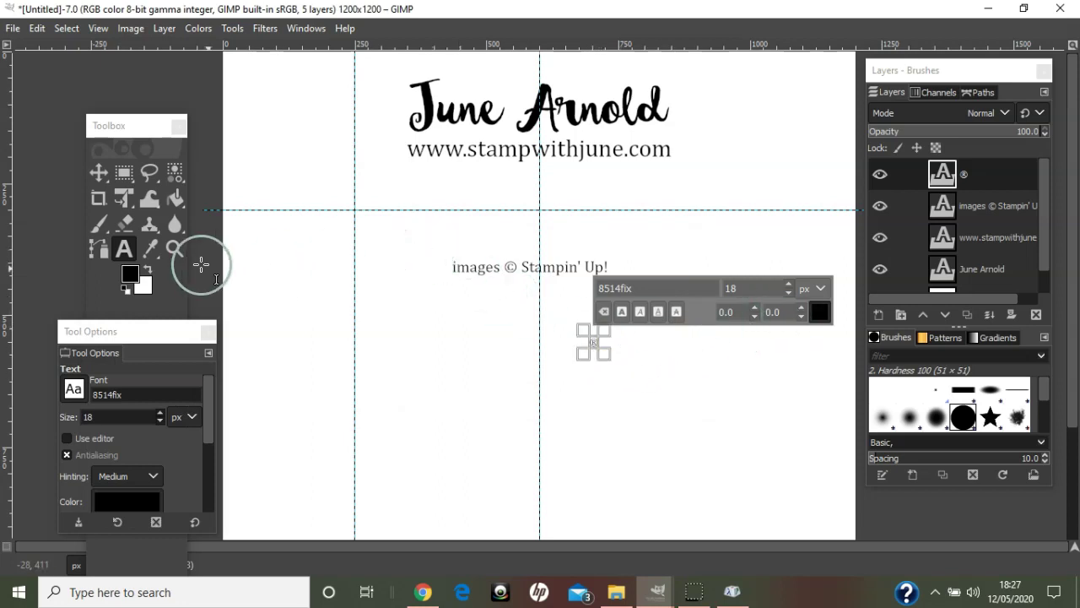
# - Move the ® layer right after 'Up!' and drag the horizontal guide just above it
pyautogui.click(99, 172)
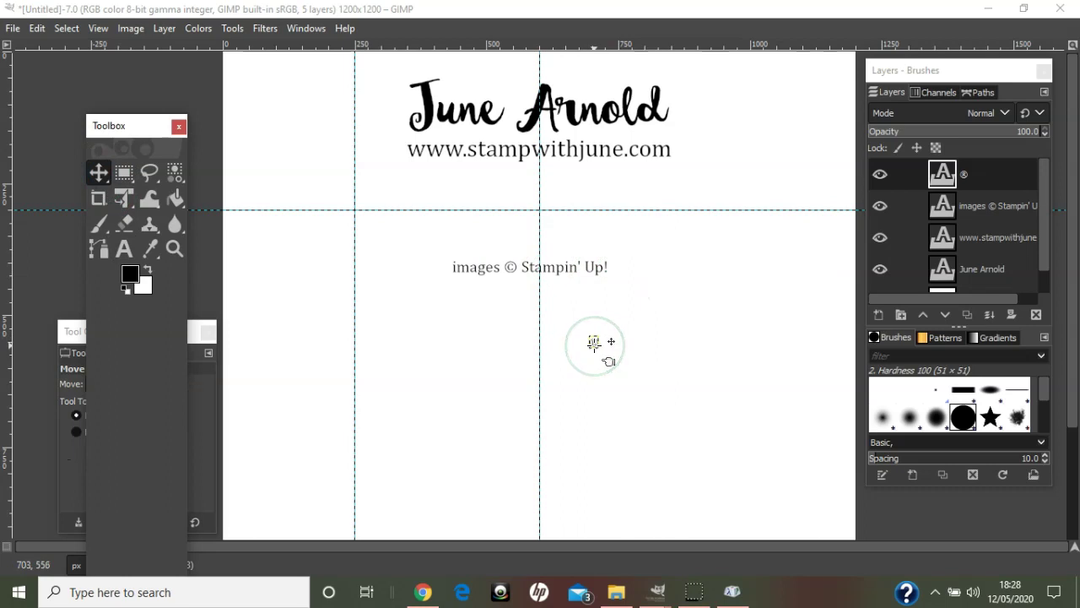
pyautogui.moveTo(608, 360); pyautogui.dragTo(612, 269)
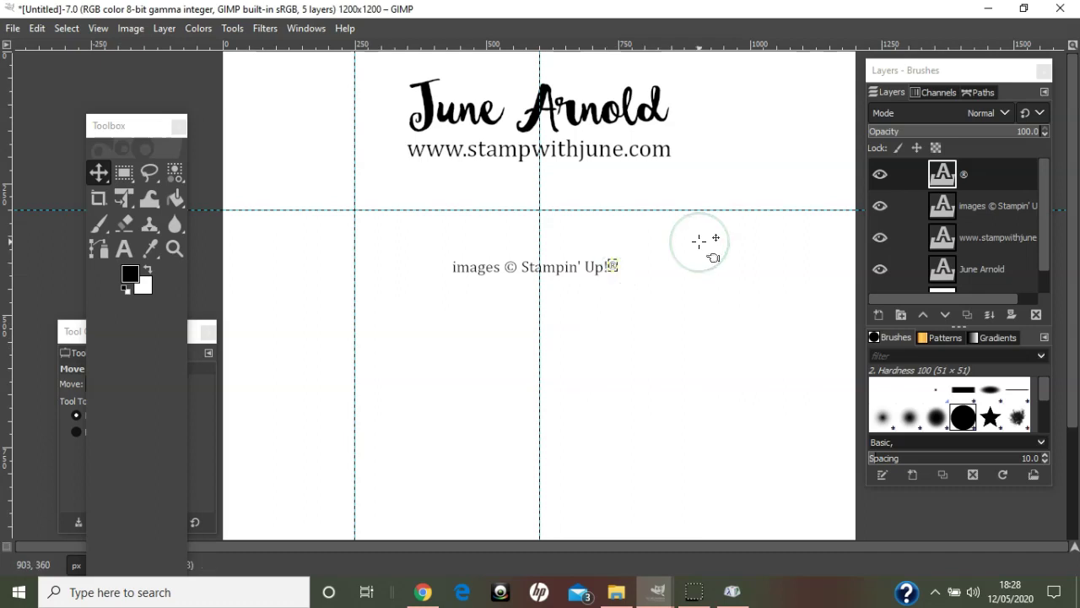
pyautogui.scroll(3, 699, 242)
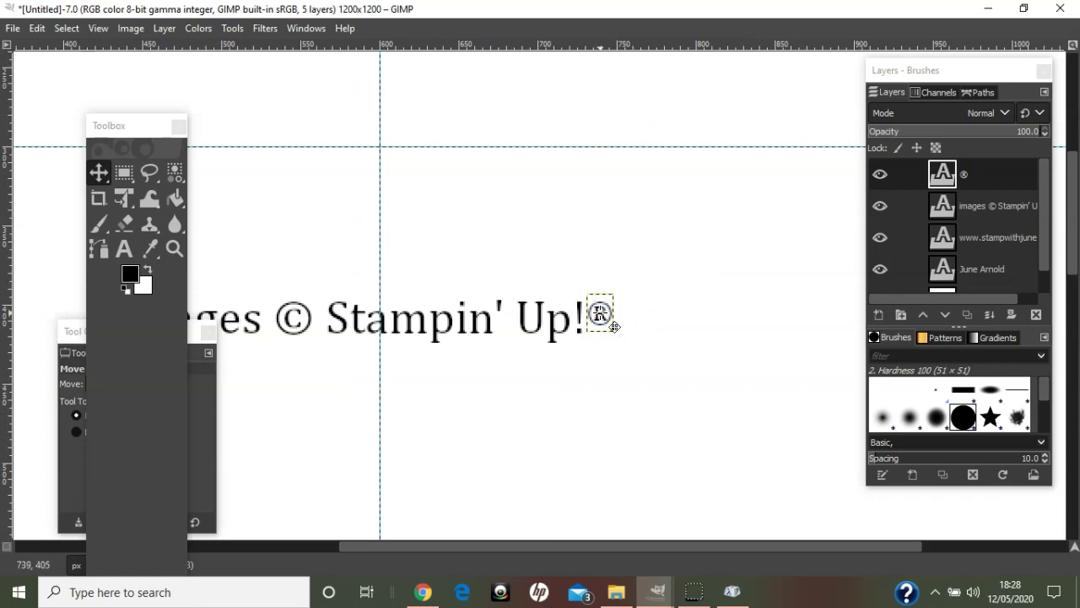
pyautogui.moveTo(613, 326); pyautogui.dragTo(600, 315)
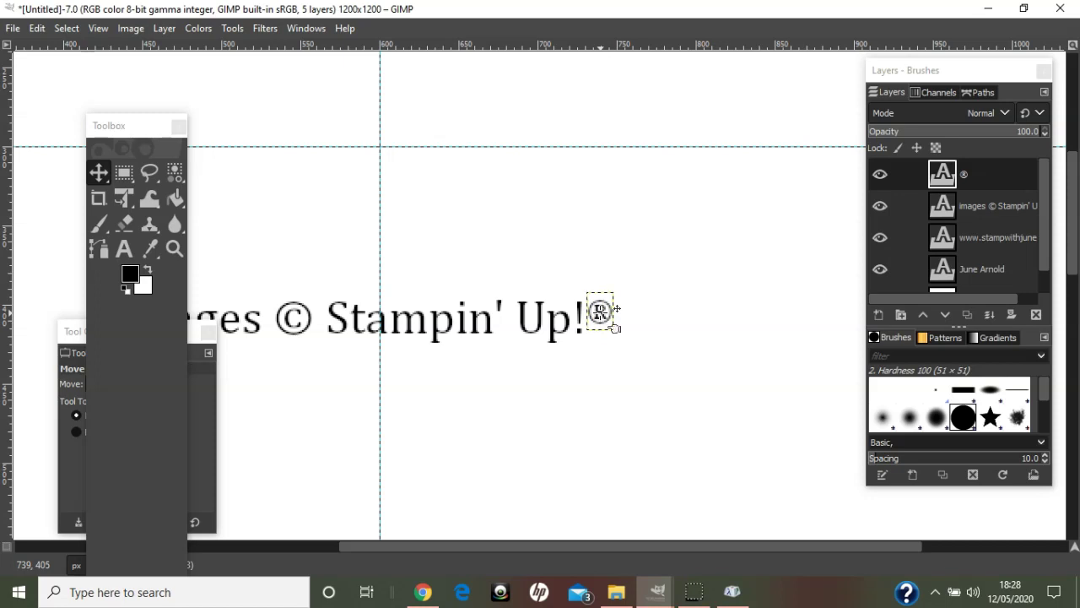
pyautogui.moveTo(594, 149); pyautogui.dragTo(617, 297)
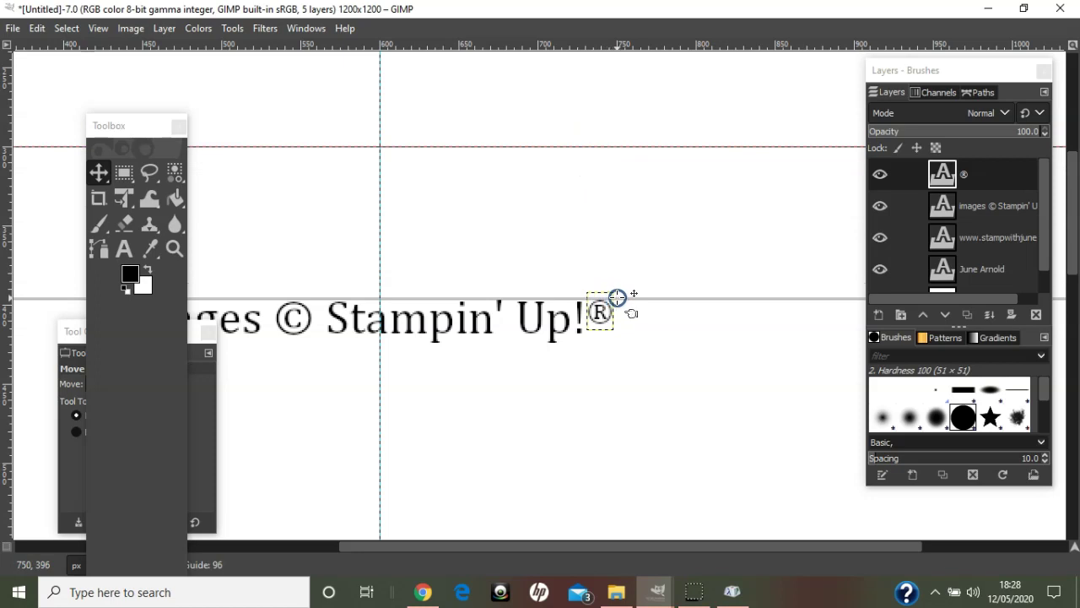
pyautogui.moveTo(617, 297); pyautogui.dragTo(617, 251)
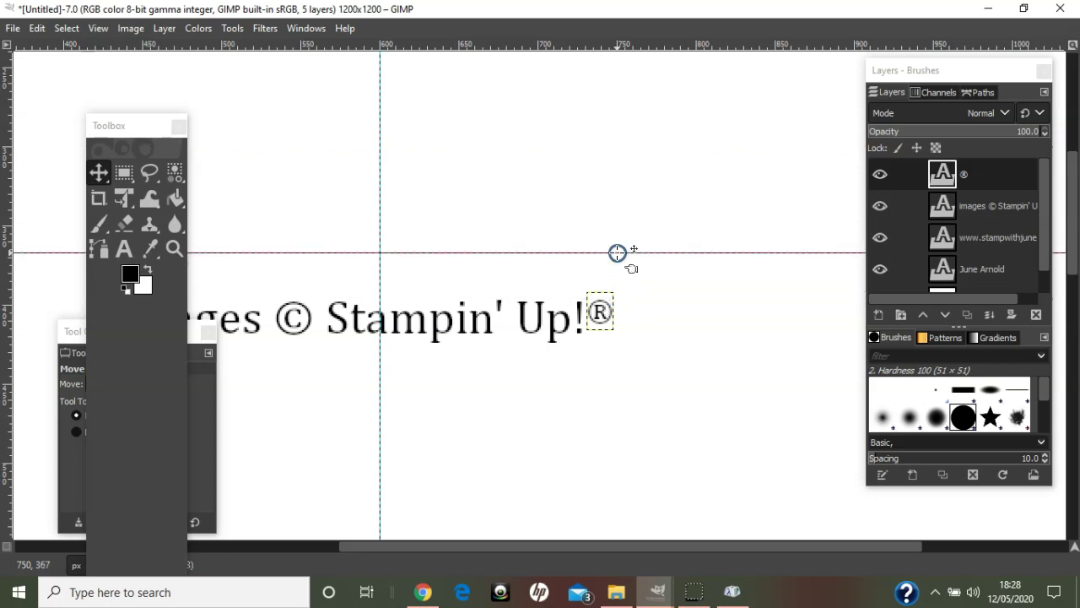
pyautogui.click(777, 207)
pyautogui.click(977, 174)
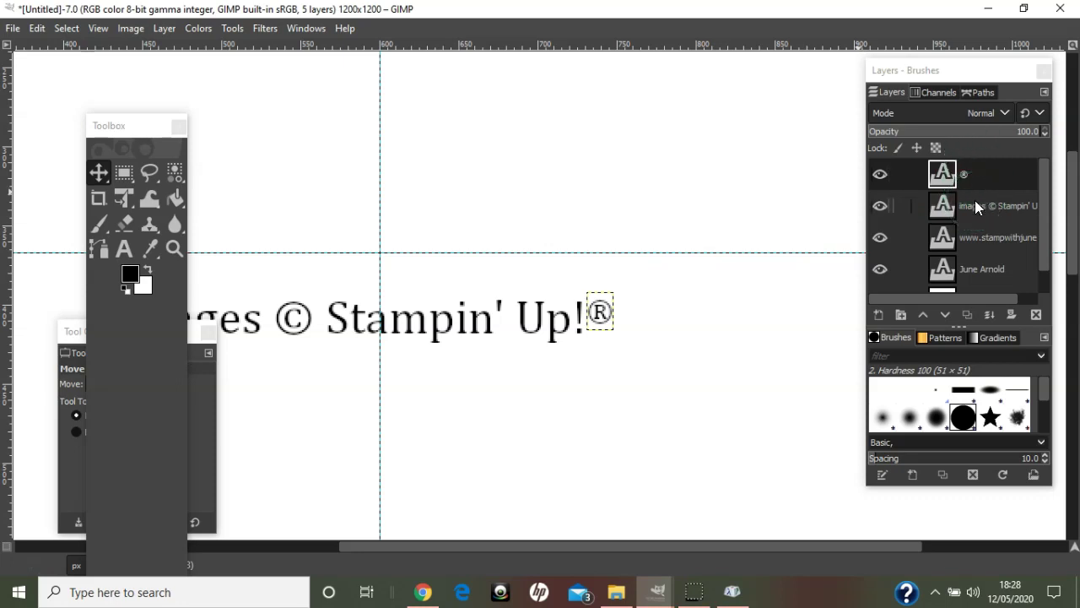
# - Merge the ® layer down, then undo it to restore the separate ® layer
pyautogui.click(980, 182)
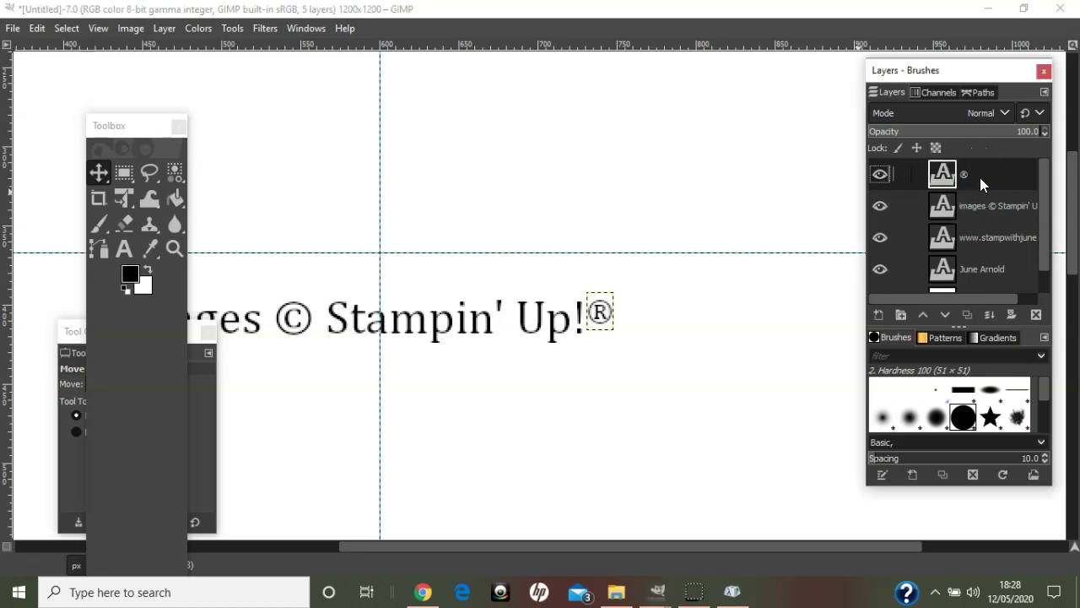
pyautogui.rightClick(980, 178)
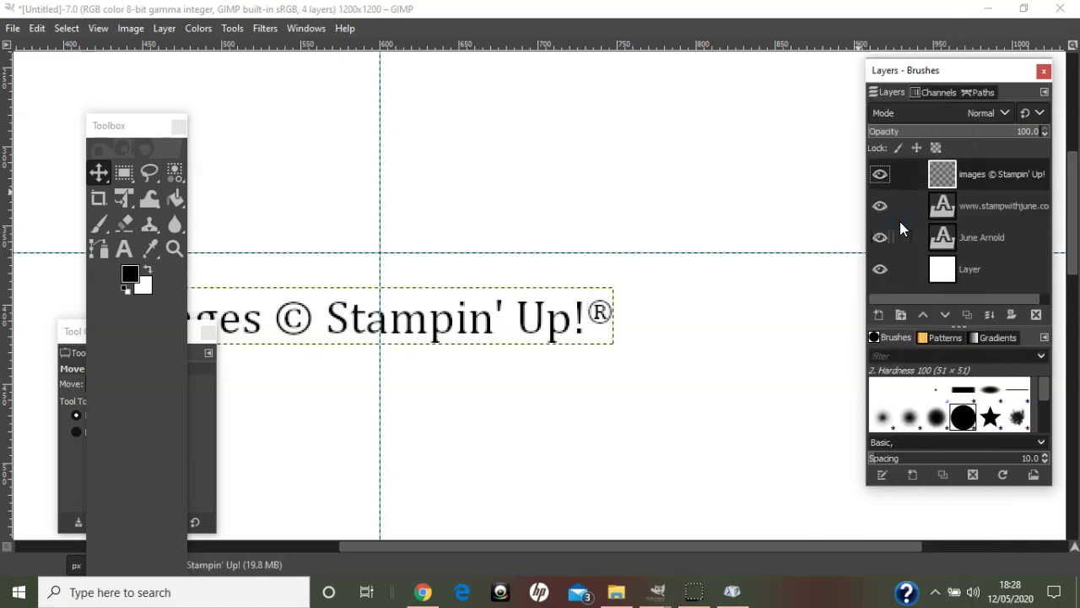
pyautogui.rightClick(983, 174)
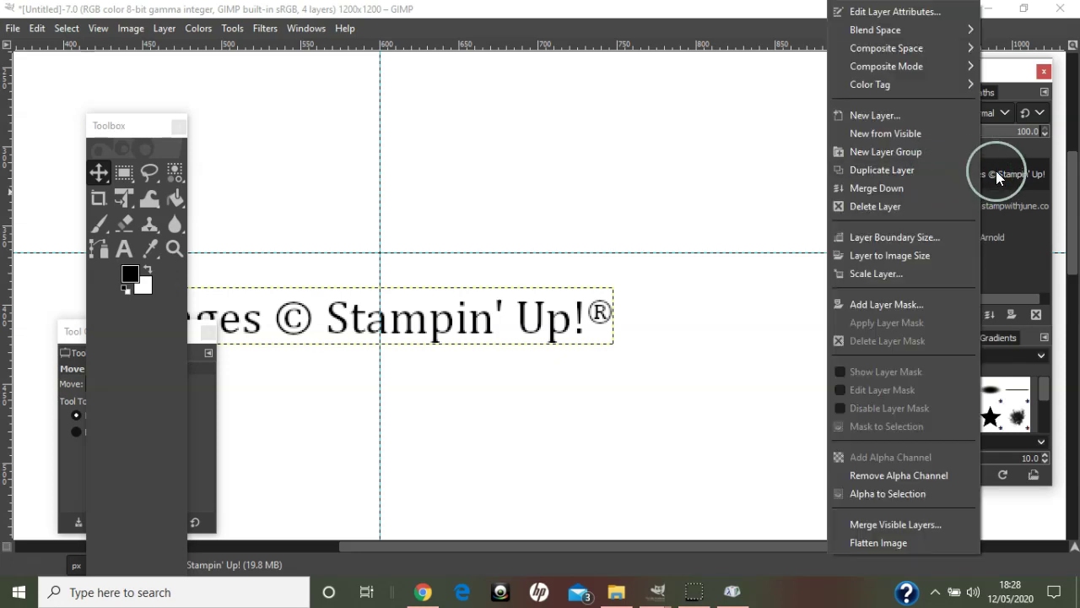
pyautogui.click(996, 172)
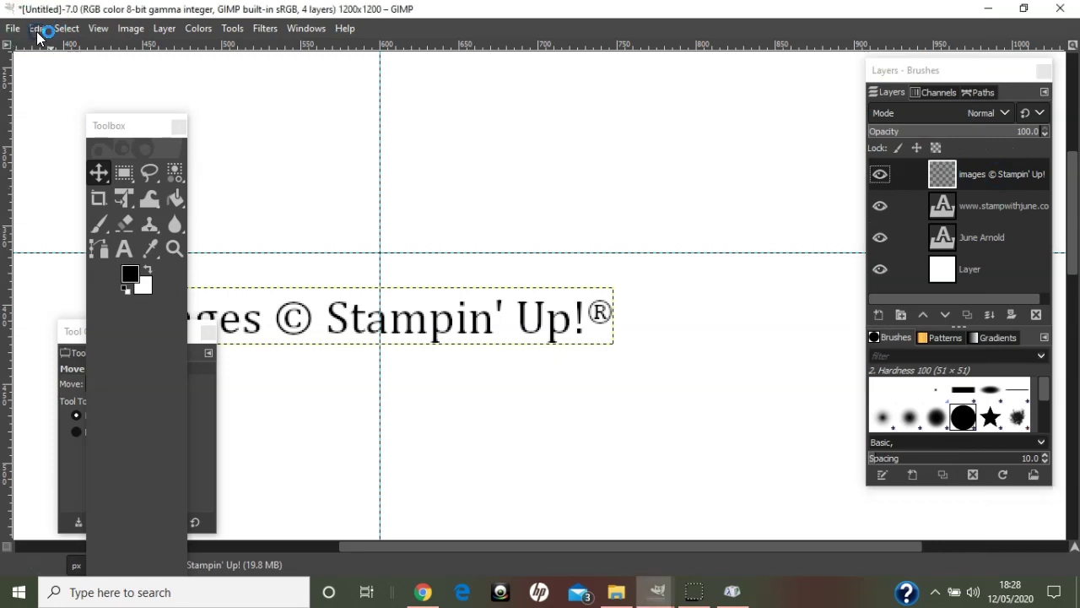
pyautogui.click(37, 28)
pyautogui.click(51, 53)
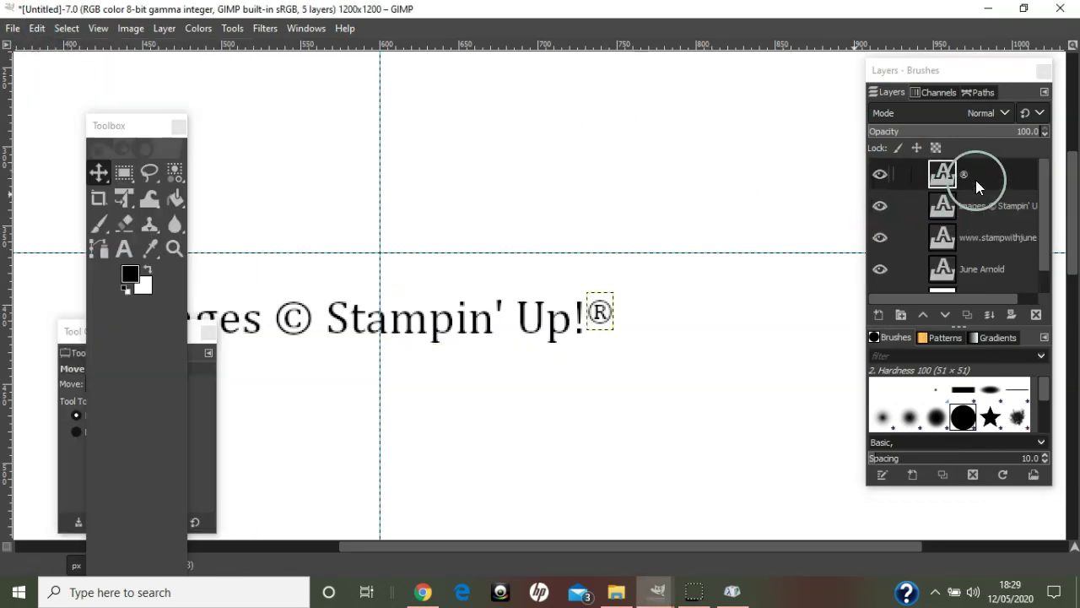
# - Duplicate the ® and credit text layers, stack the copies together and hide them
pyautogui.click(968, 314)
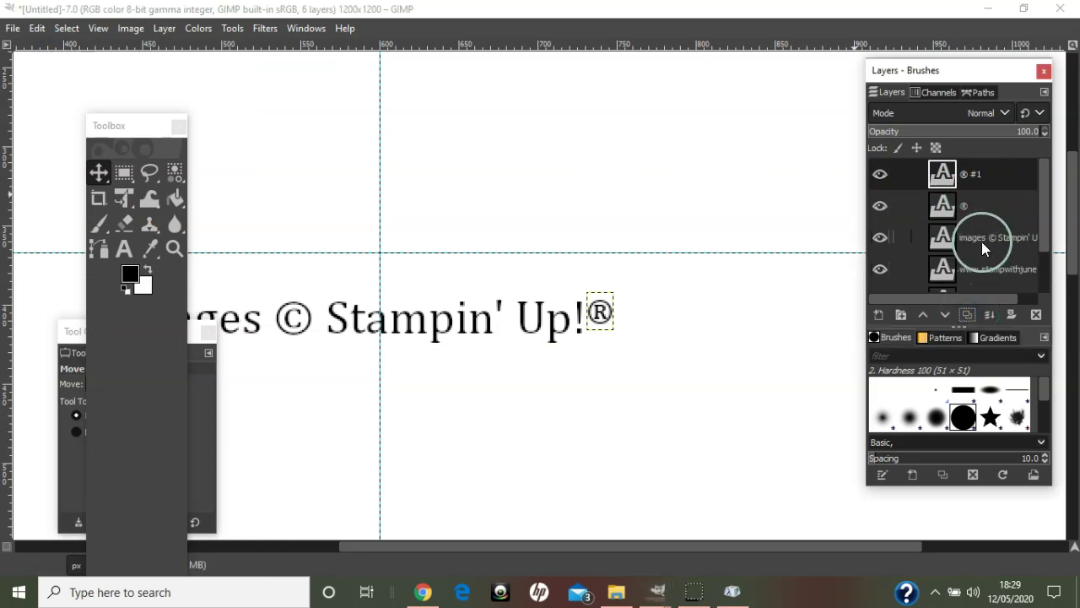
pyautogui.click(982, 242)
pyautogui.click(966, 311)
pyautogui.click(993, 237)
pyautogui.moveTo(992, 237); pyautogui.dragTo(989, 198)
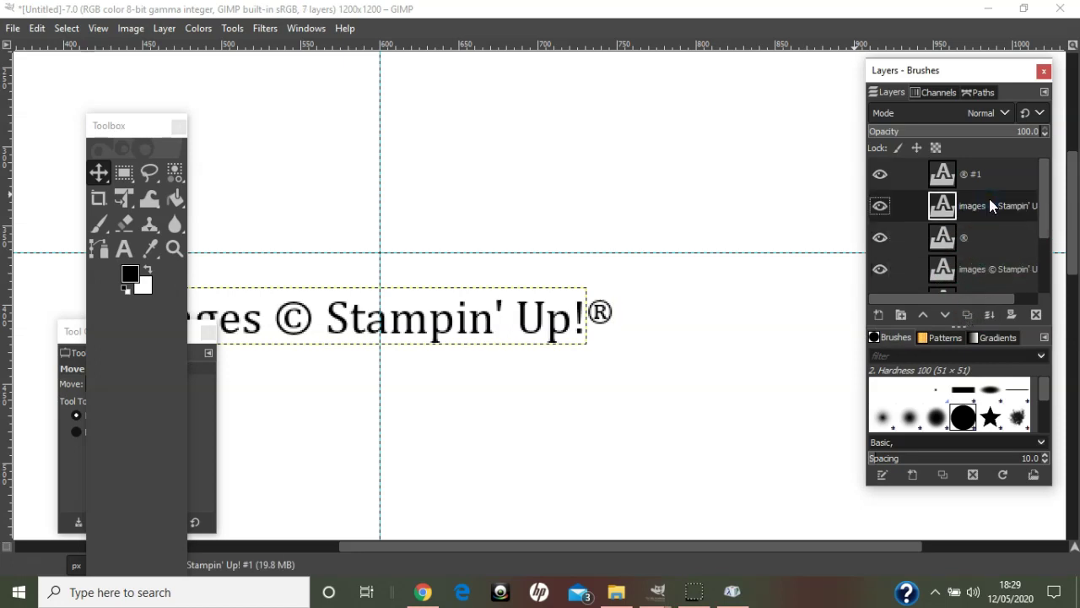
pyautogui.click(880, 205)
pyautogui.click(880, 174)
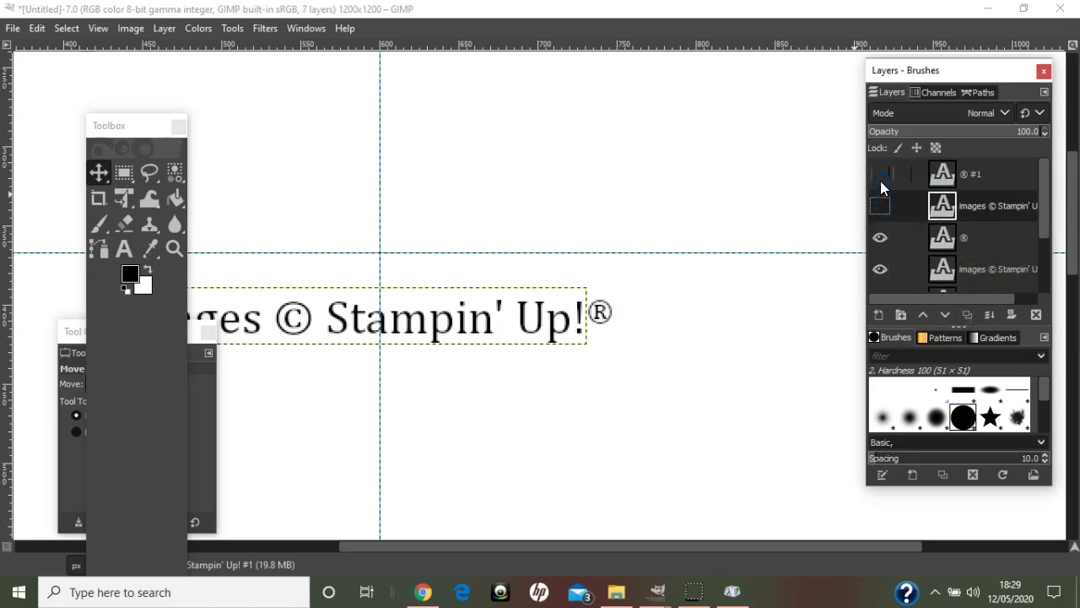
pyautogui.scroll(-1, 1033, 209)
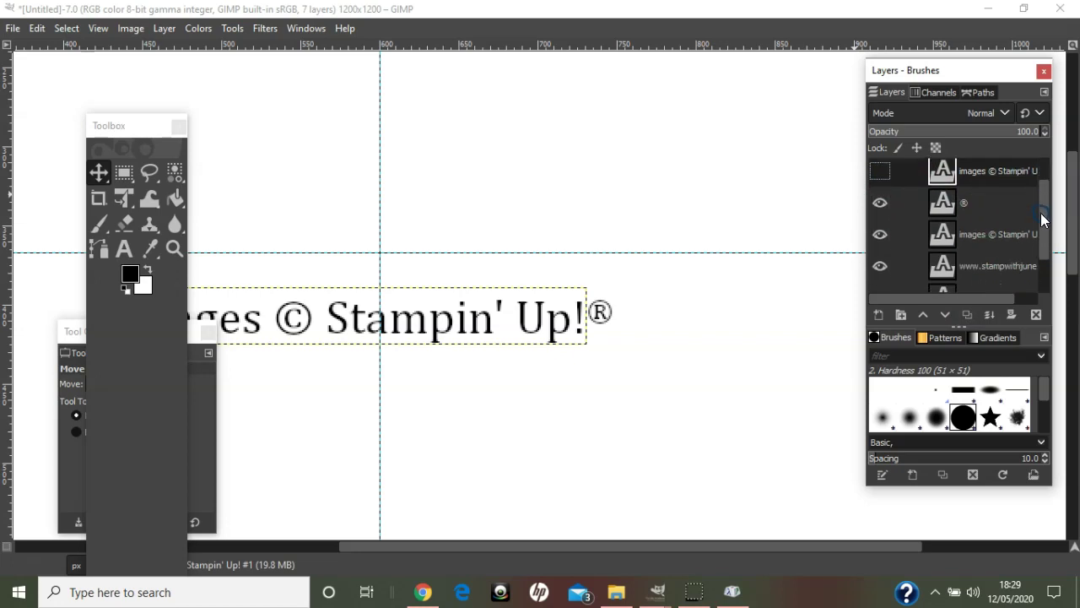
# - Merge the ® layer down into the credit text layer beneath it
pyautogui.click(971, 204)
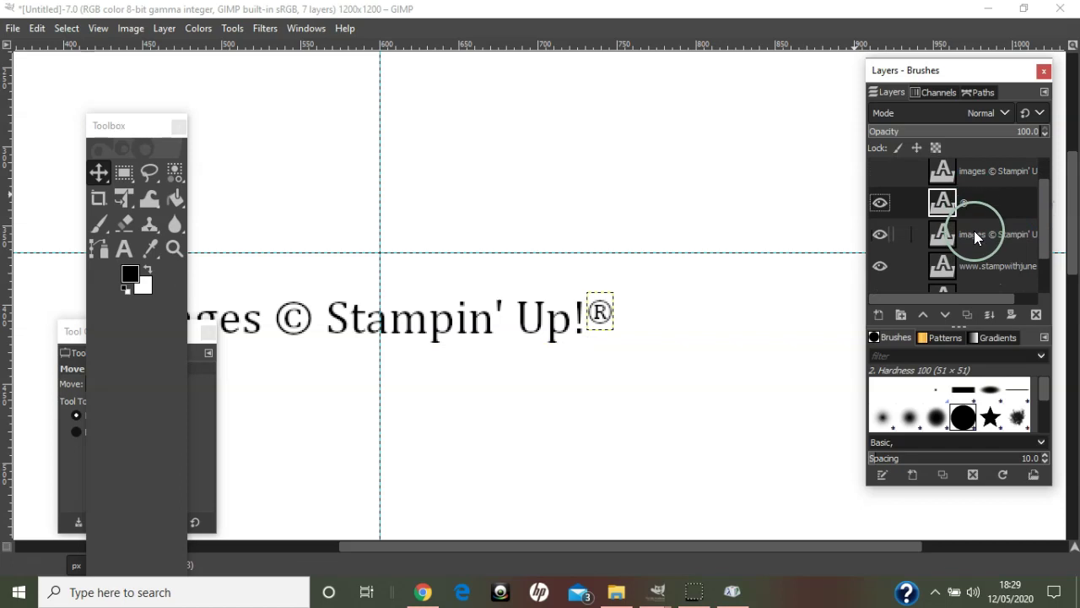
pyautogui.rightClick(979, 206)
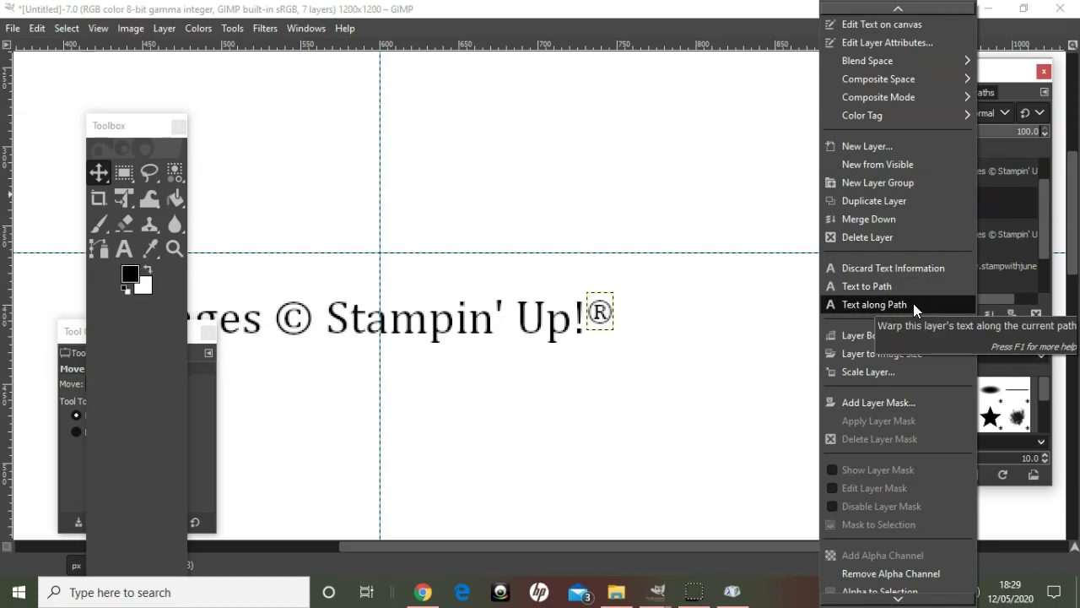
pyautogui.click(909, 219)
pyautogui.click(988, 193)
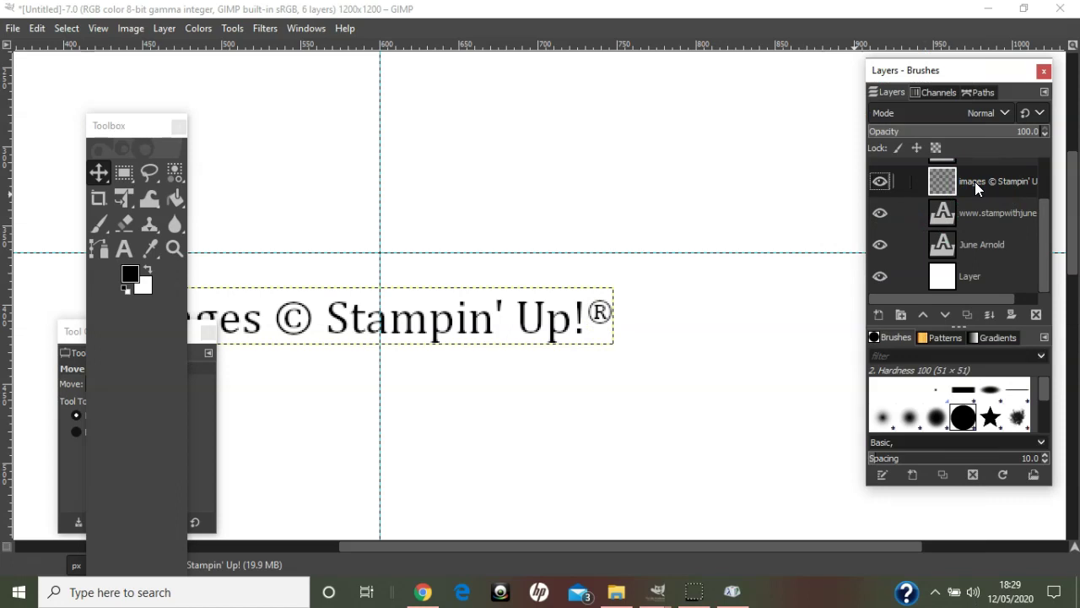
# - Move the merged credit line up under the website URL and nudge it up one pixel
pyautogui.press('-')
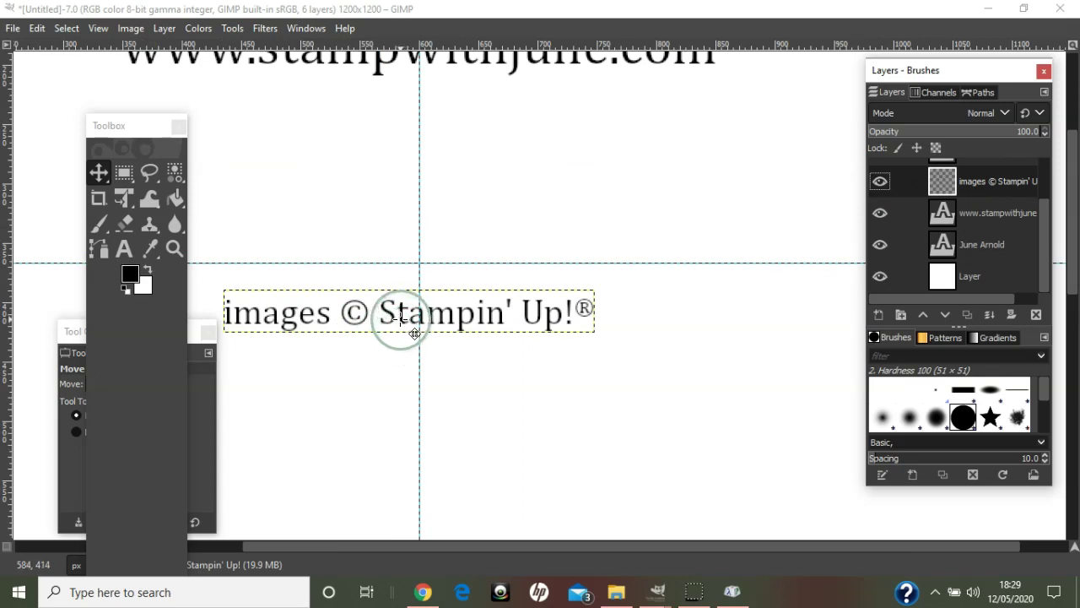
pyautogui.moveTo(400, 309); pyautogui.dragTo(406, 93)
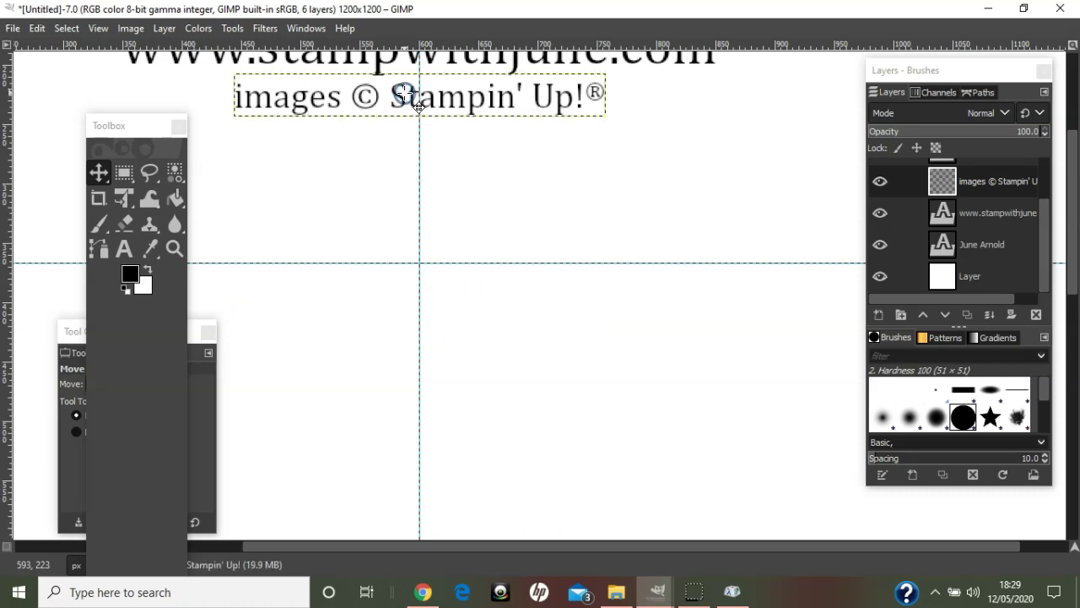
pyautogui.scroll(-1, 418, 105)
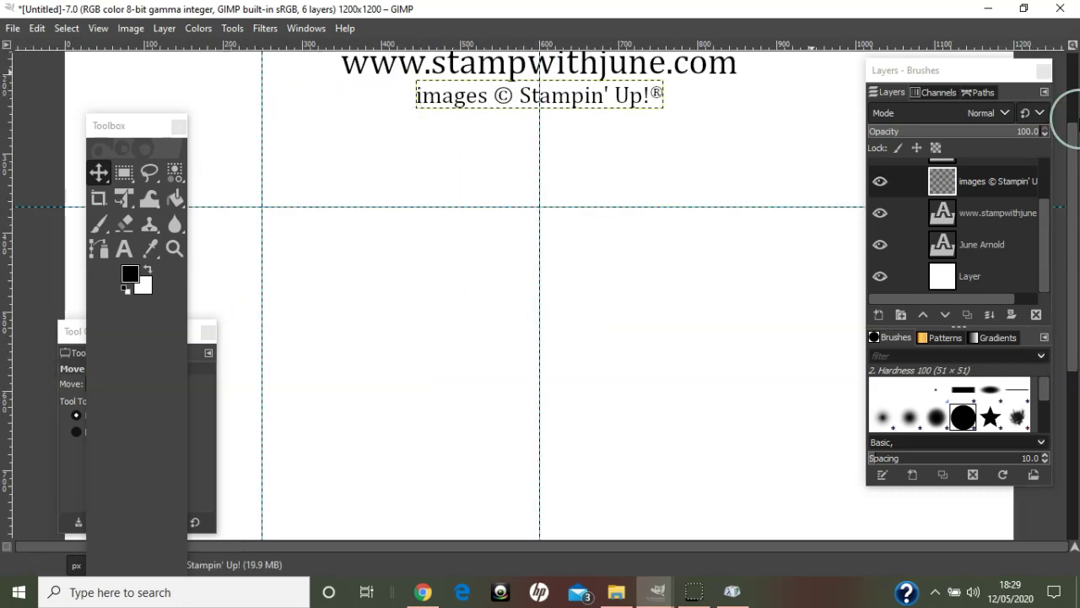
pyautogui.moveTo(1076, 178); pyautogui.dragTo(1073, 89)
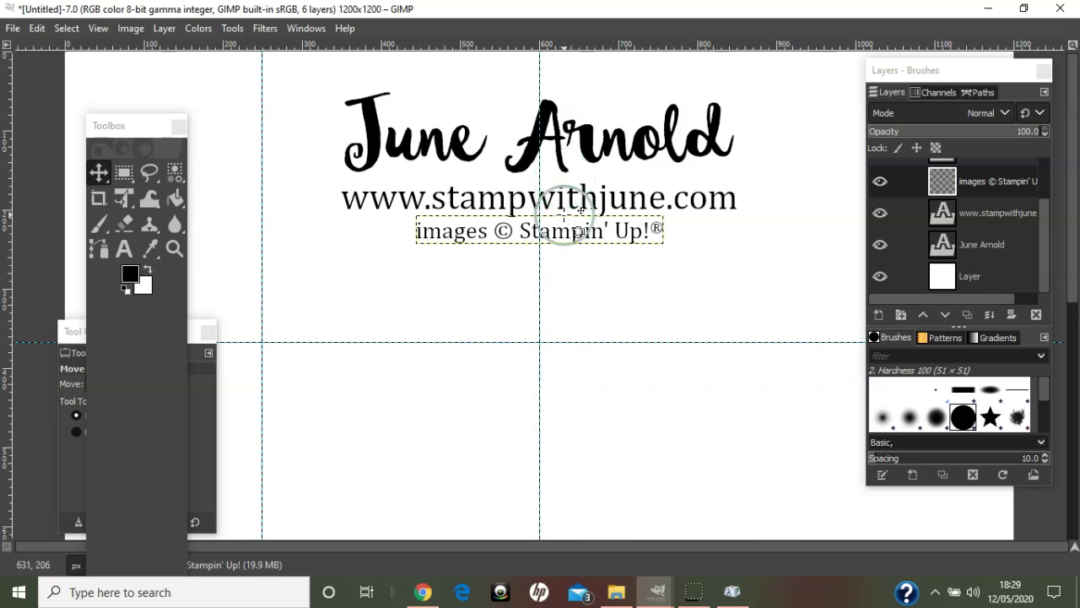
pyautogui.click(574, 236)
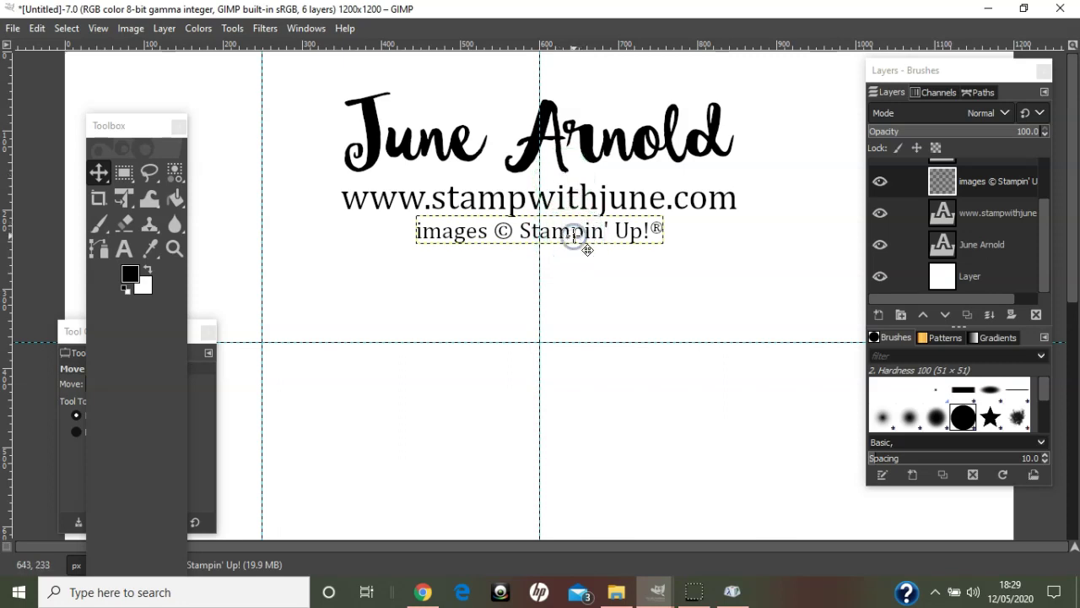
pyautogui.press('Up')
pyautogui.press('Up')
pyautogui.press('Up')
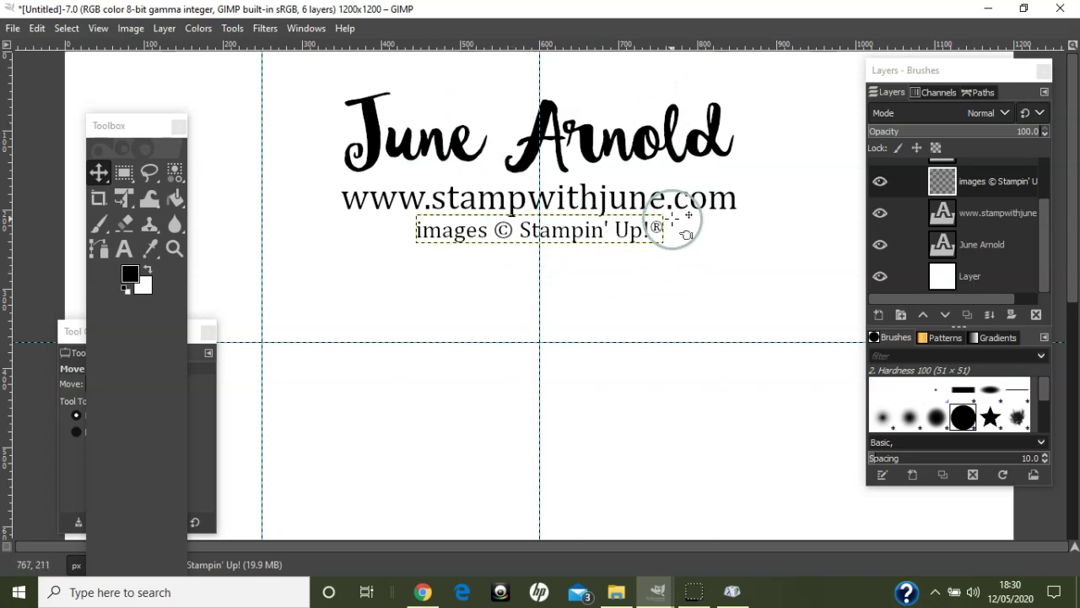
pyautogui.moveTo(1044, 248); pyautogui.dragTo(1044, 189)
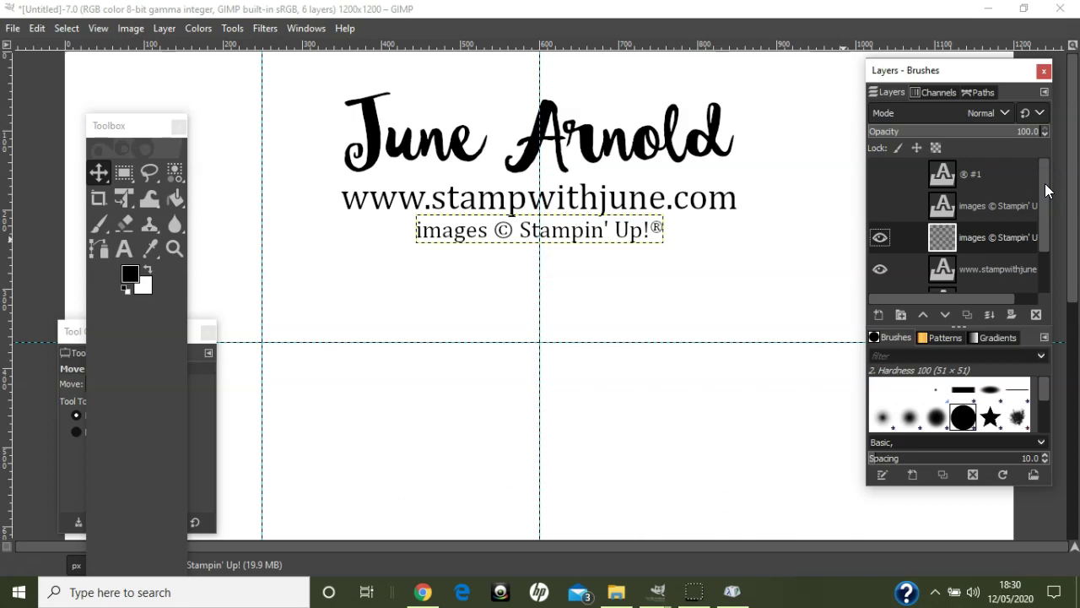
pyautogui.moveTo(1045, 191); pyautogui.dragTo(1044, 249)
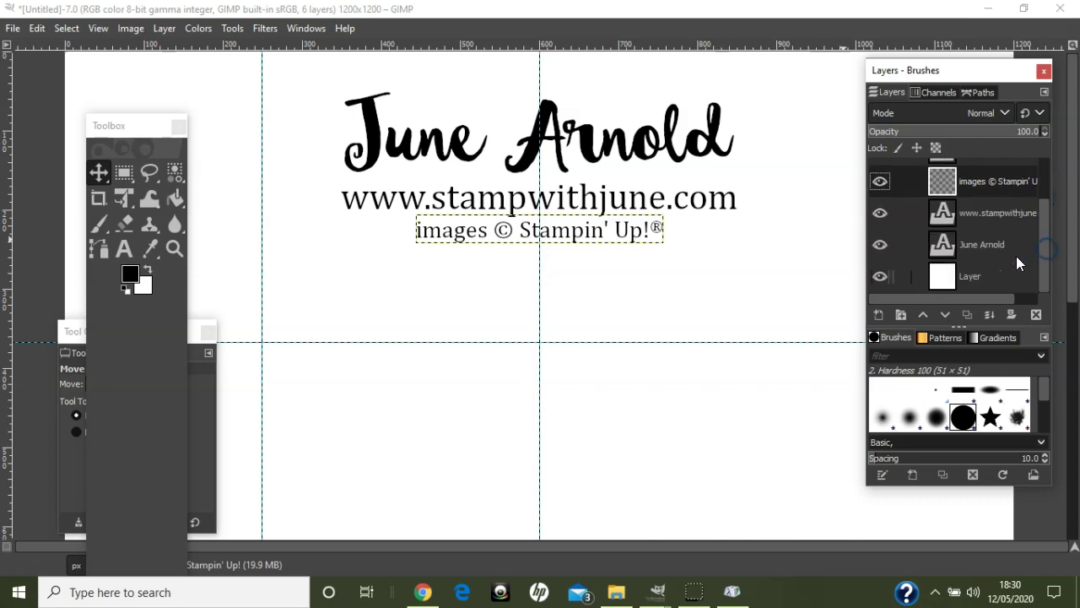
pyautogui.click(879, 277)
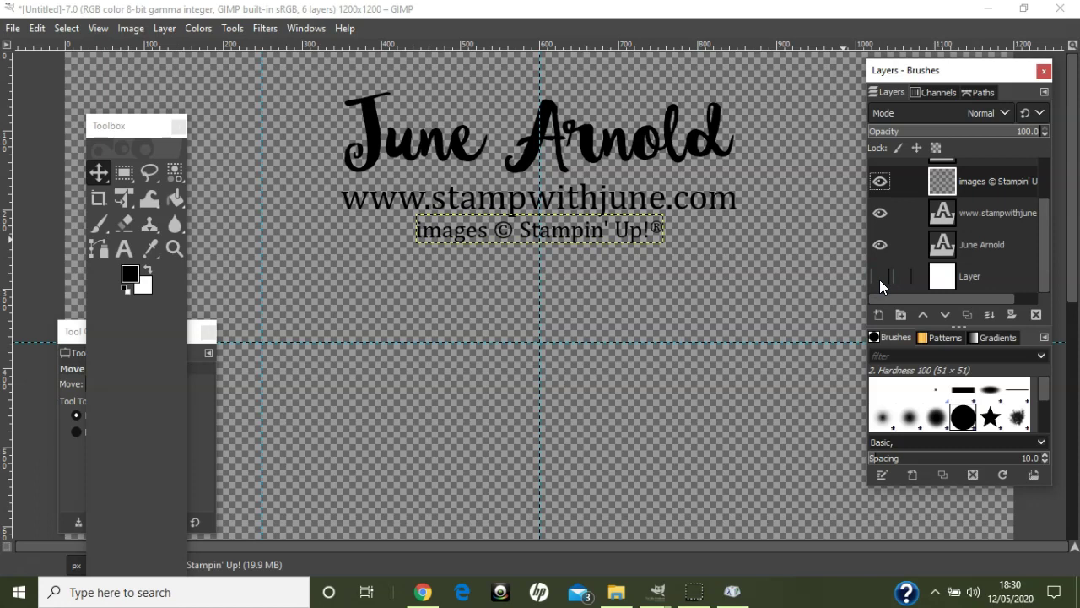
pyautogui.click(879, 279)
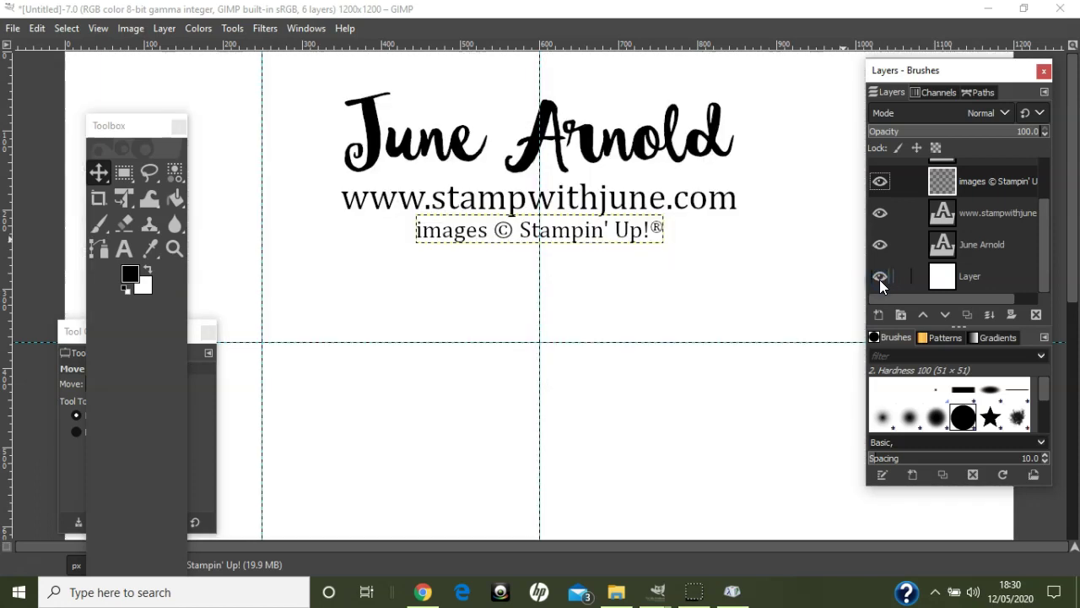
pyautogui.moveTo(1045, 257); pyautogui.dragTo(1045, 211)
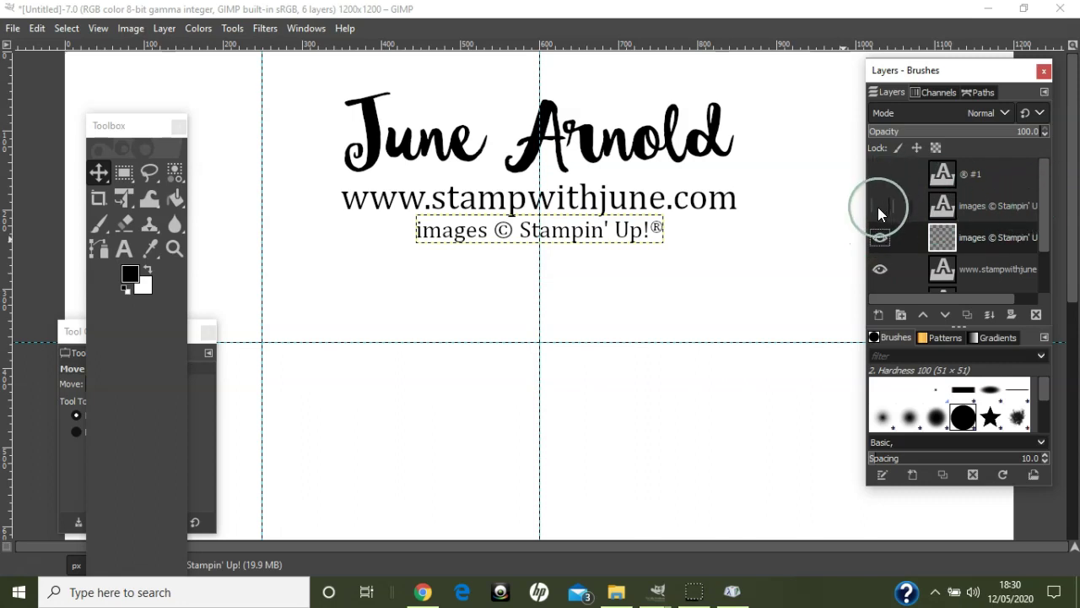
# - Show the hidden copies and recolour the spare credit line text white
pyautogui.click(879, 206)
pyautogui.click(880, 174)
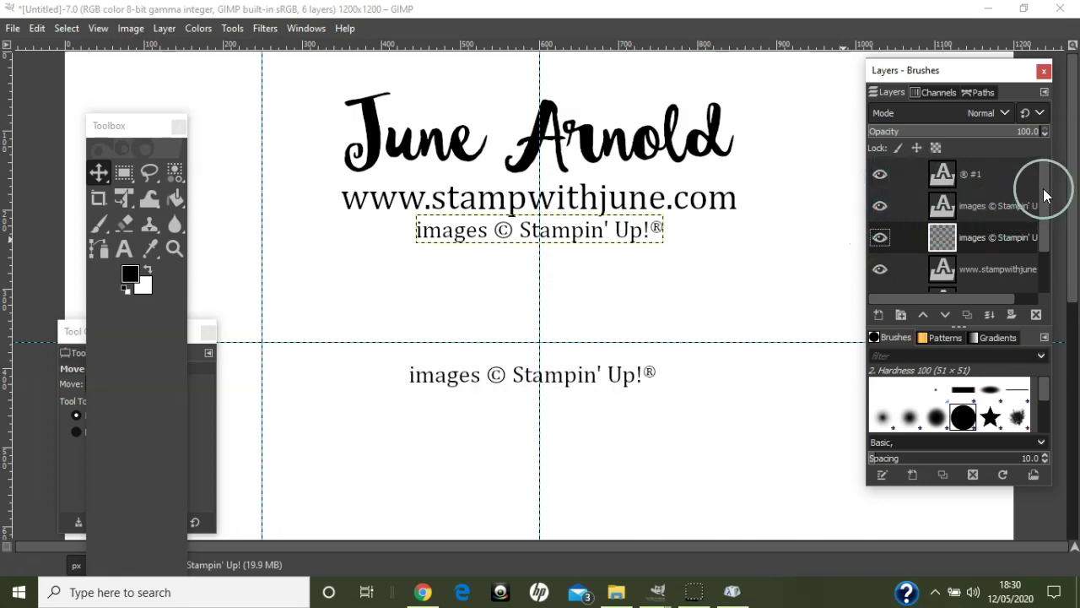
pyautogui.moveTo(1043, 188); pyautogui.dragTo(1044, 222)
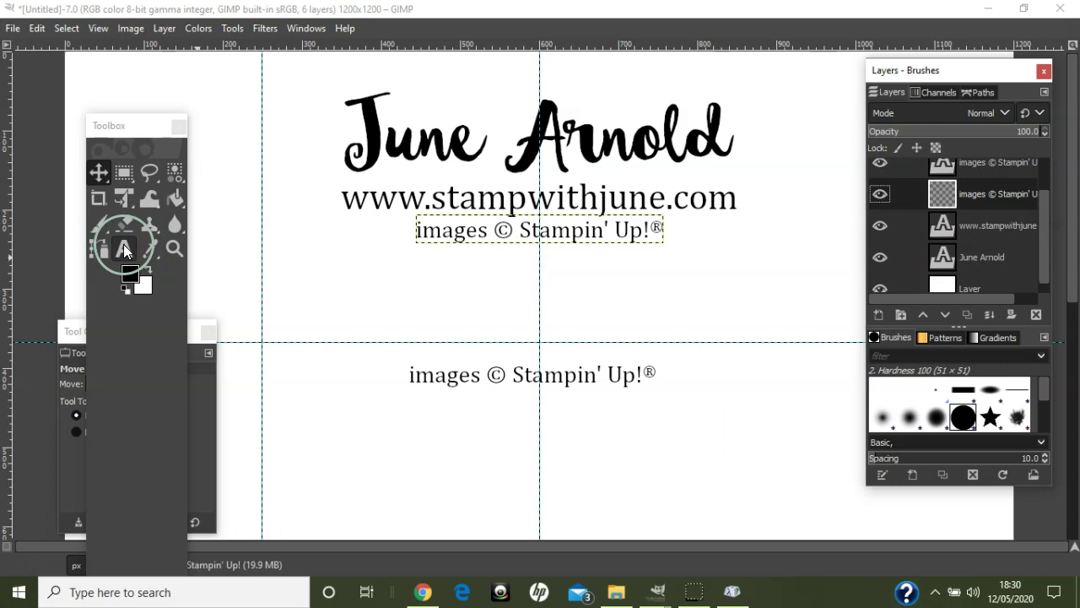
pyautogui.click(124, 244)
pyautogui.click(465, 379)
pyautogui.hotkey('ctrl', 'a')
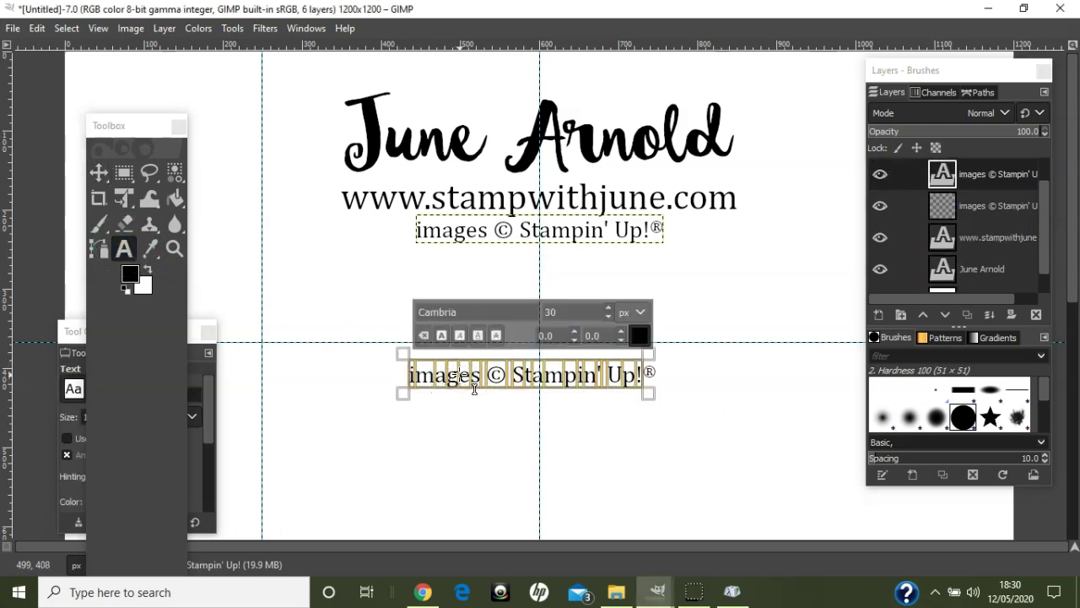
pyautogui.click(640, 336)
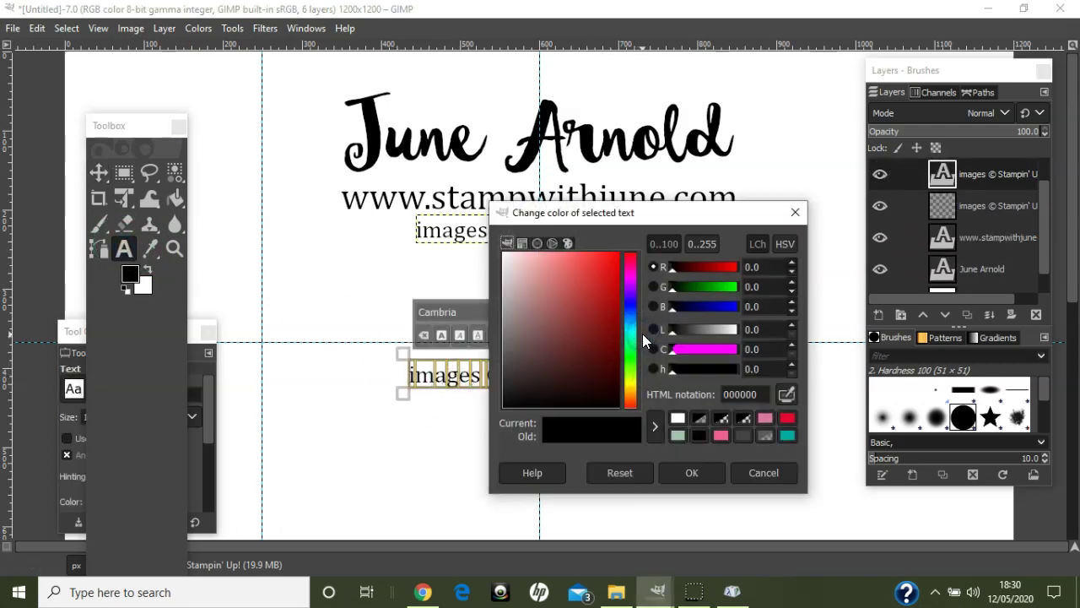
pyautogui.click(676, 422)
pyautogui.click(688, 473)
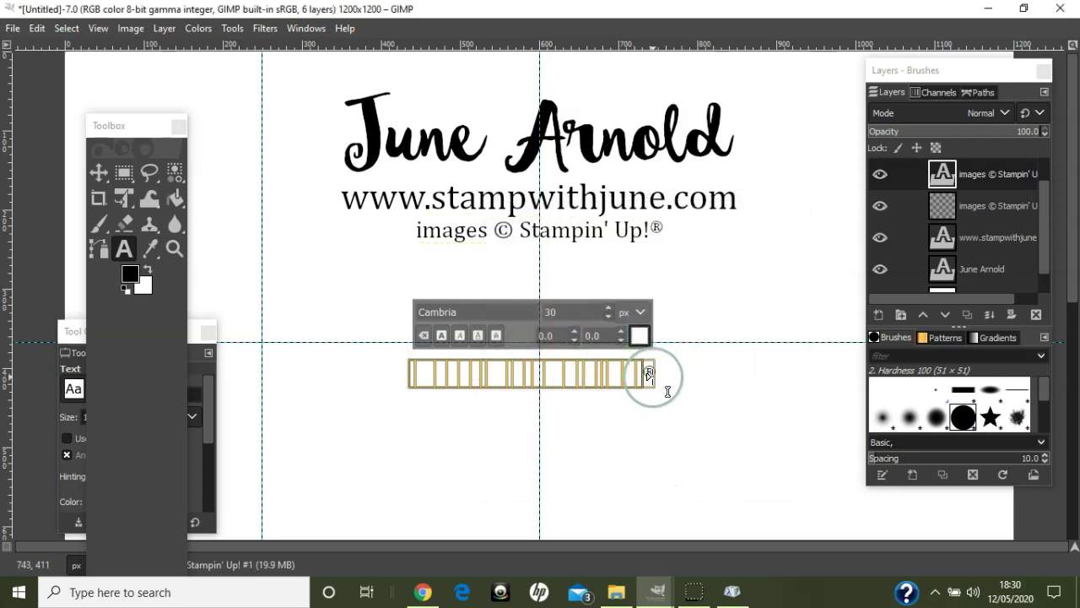
pyautogui.click(687, 374)
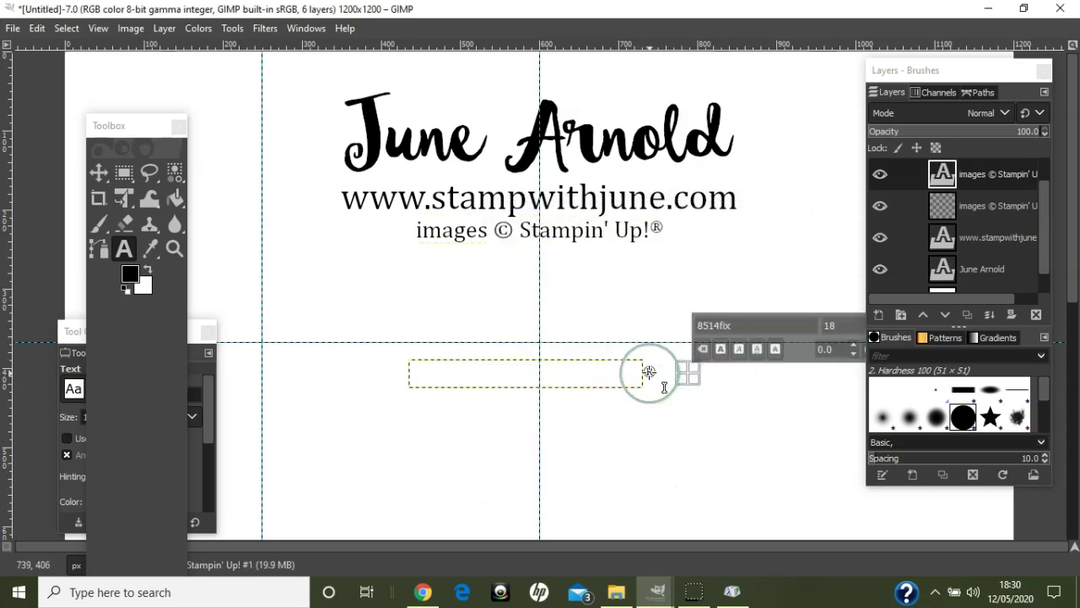
# - Recolour the spare ® copy white
pyautogui.click(648, 371)
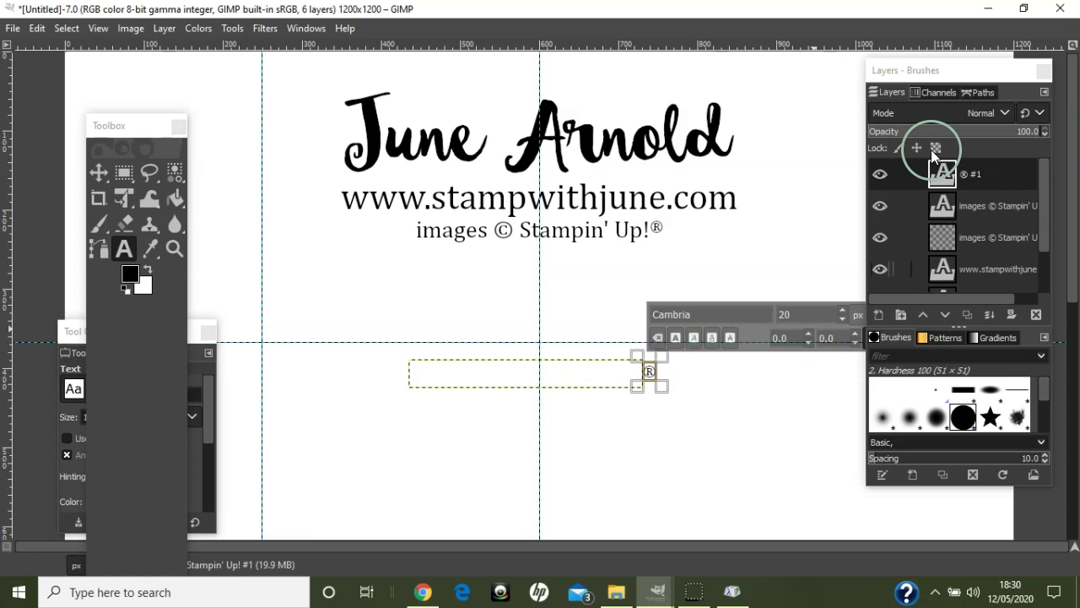
pyautogui.moveTo(1047, 70); pyautogui.dragTo(1038, 76)
pyautogui.click(873, 338)
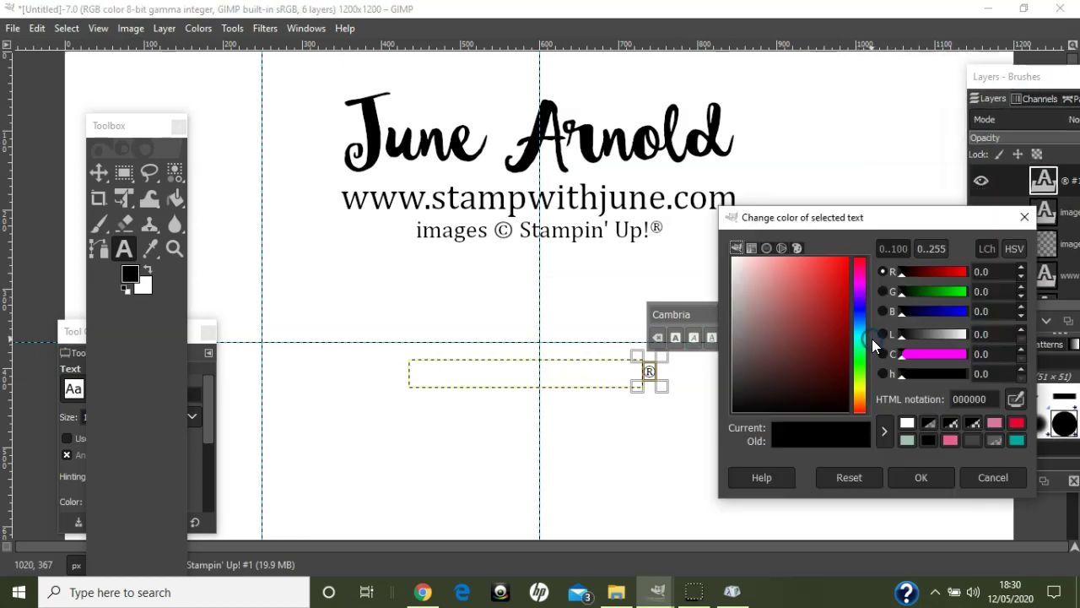
pyautogui.click(906, 423)
pyautogui.click(911, 477)
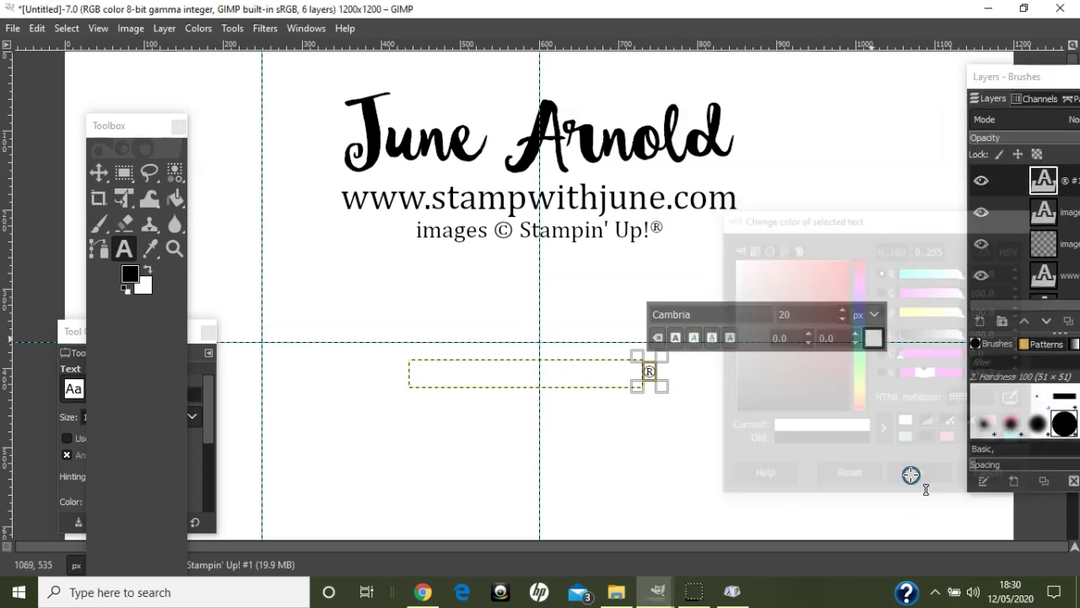
pyautogui.moveTo(1001, 77); pyautogui.dragTo(827, 93)
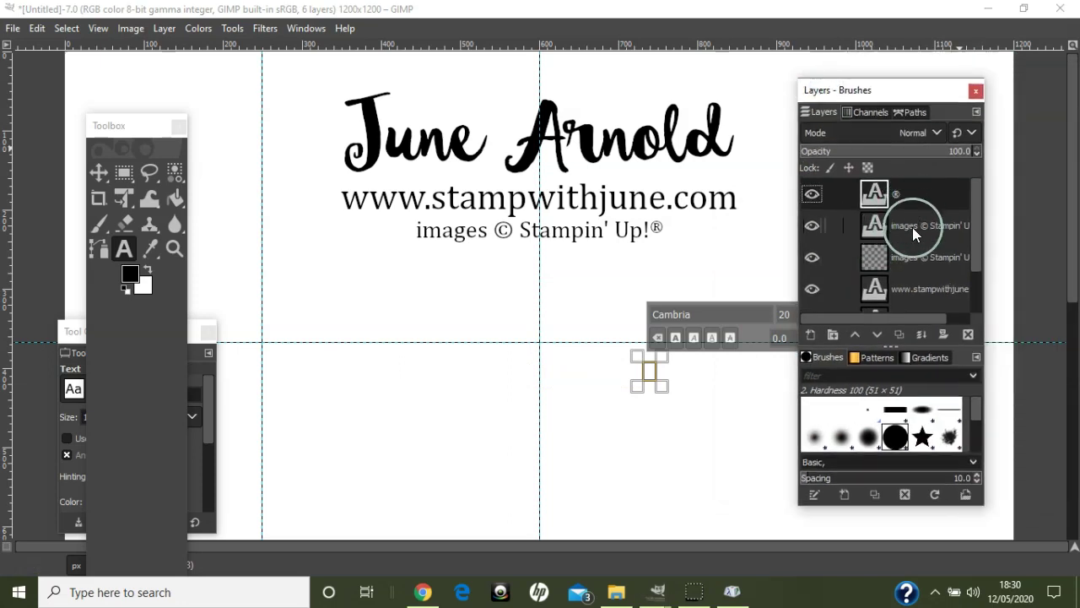
# - Merge the white ® down into the white credit line and hide the white background layer
pyautogui.rightClick(912, 197)
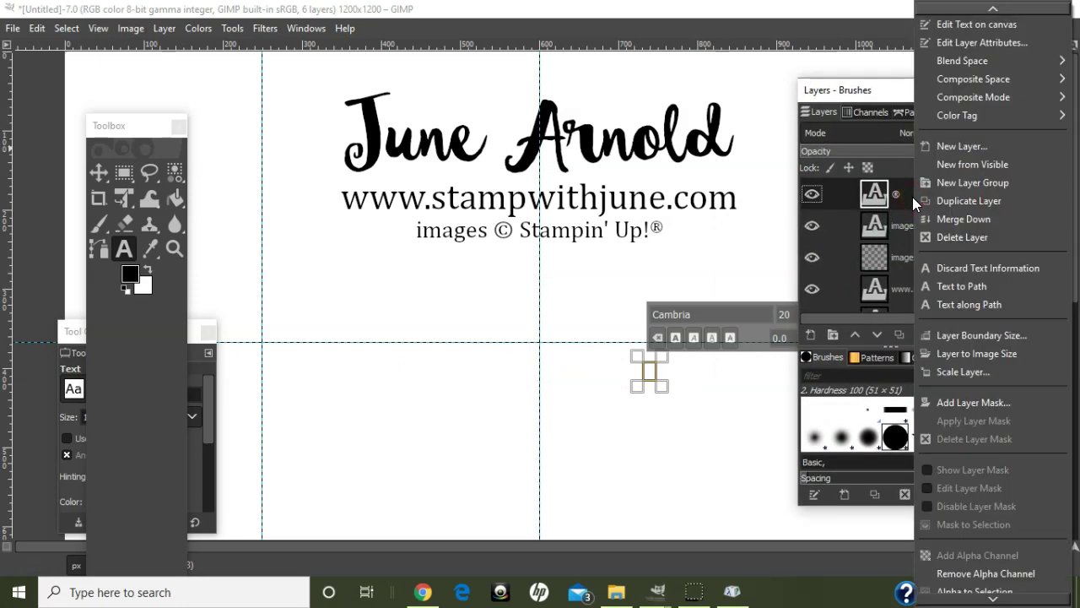
pyautogui.click(936, 218)
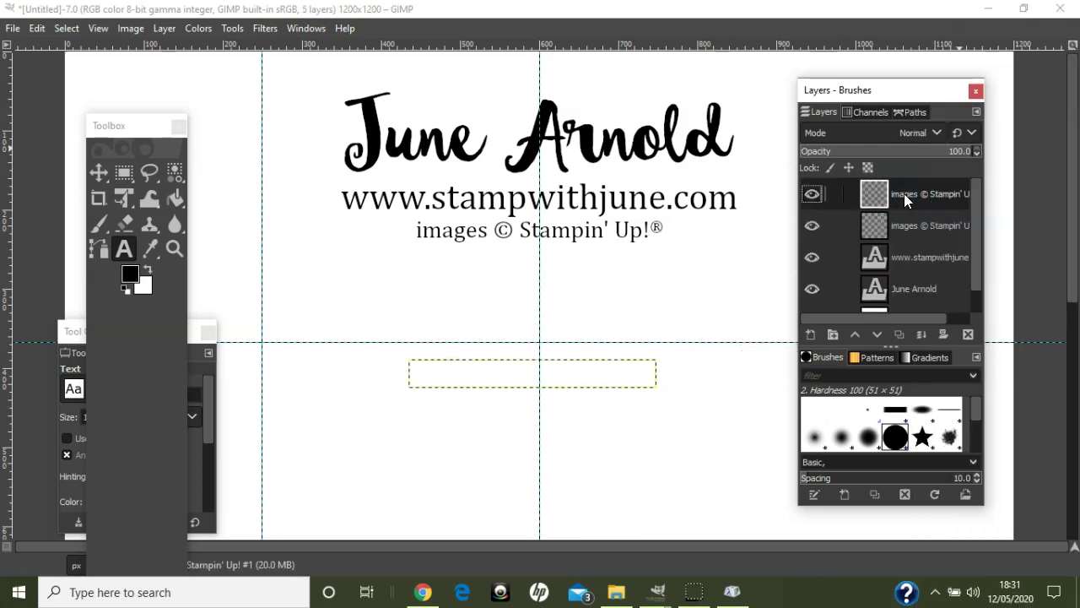
pyautogui.moveTo(975, 226); pyautogui.dragTo(976, 277)
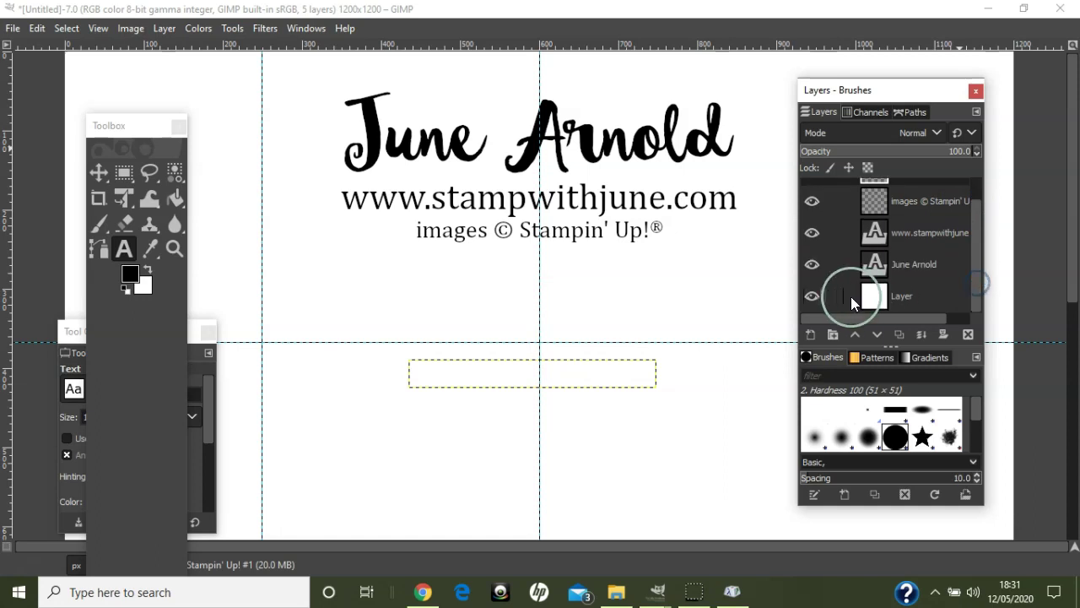
pyautogui.click(812, 297)
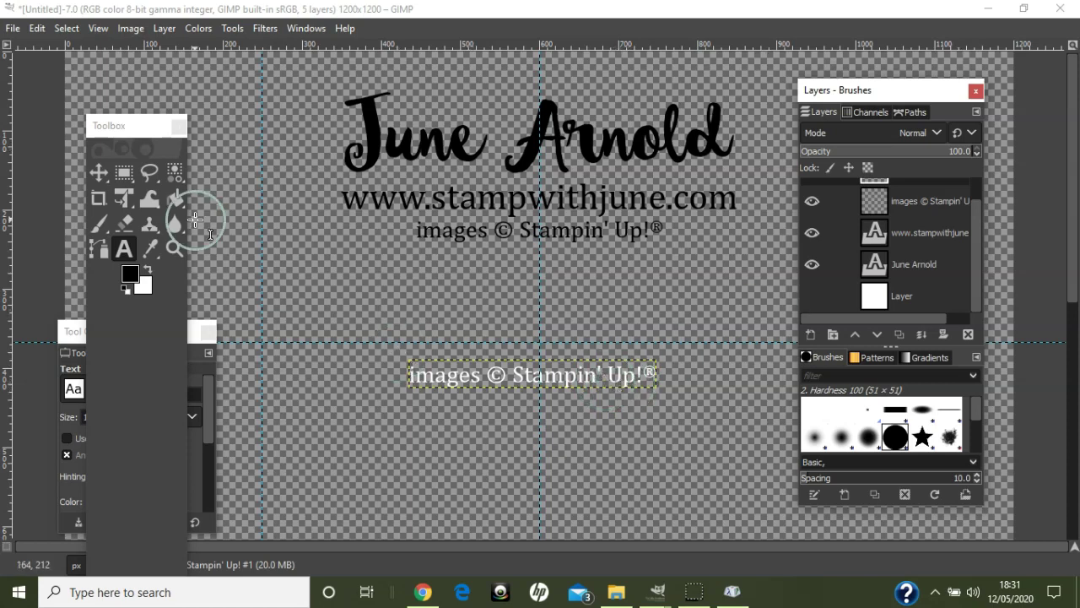
# - Move the white credit line exactly over the black one, nudging by a pixel
pyautogui.click(99, 172)
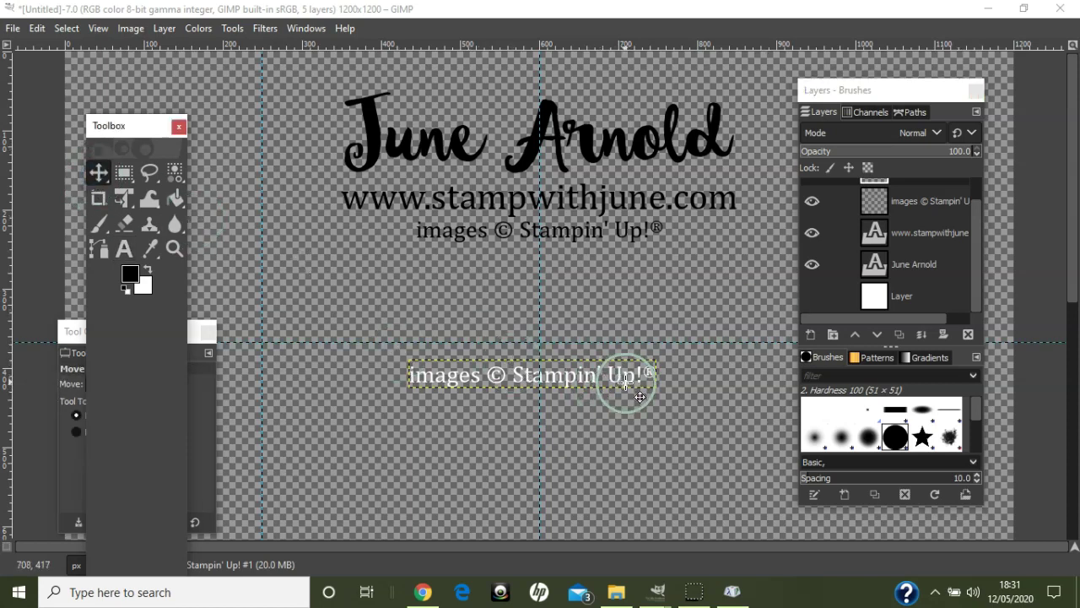
pyautogui.moveTo(627, 383); pyautogui.dragTo(632, 237)
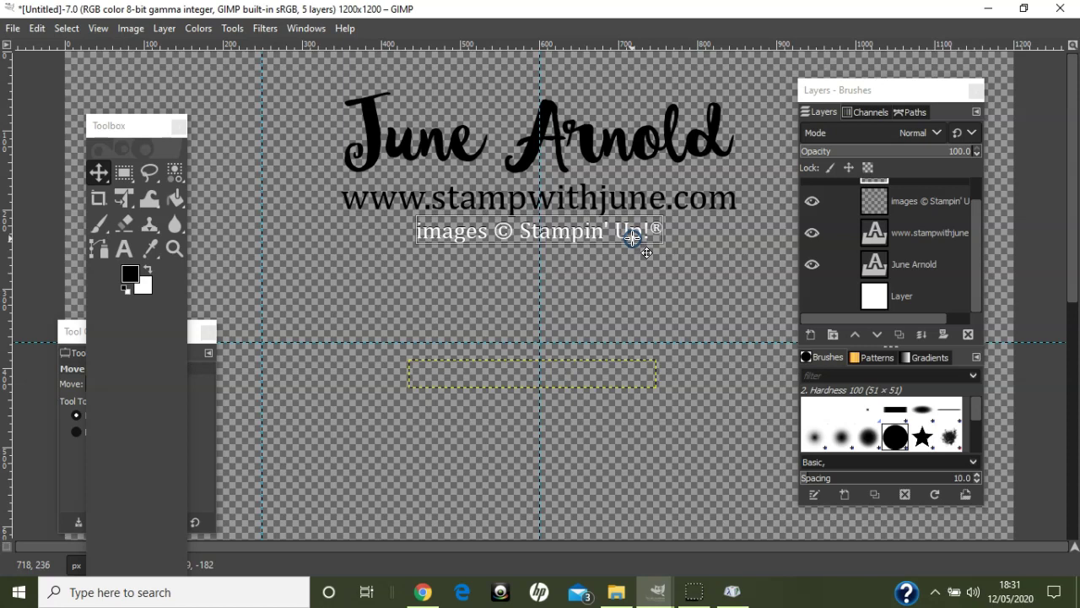
pyautogui.moveTo(632, 237); pyautogui.dragTo(632, 237)
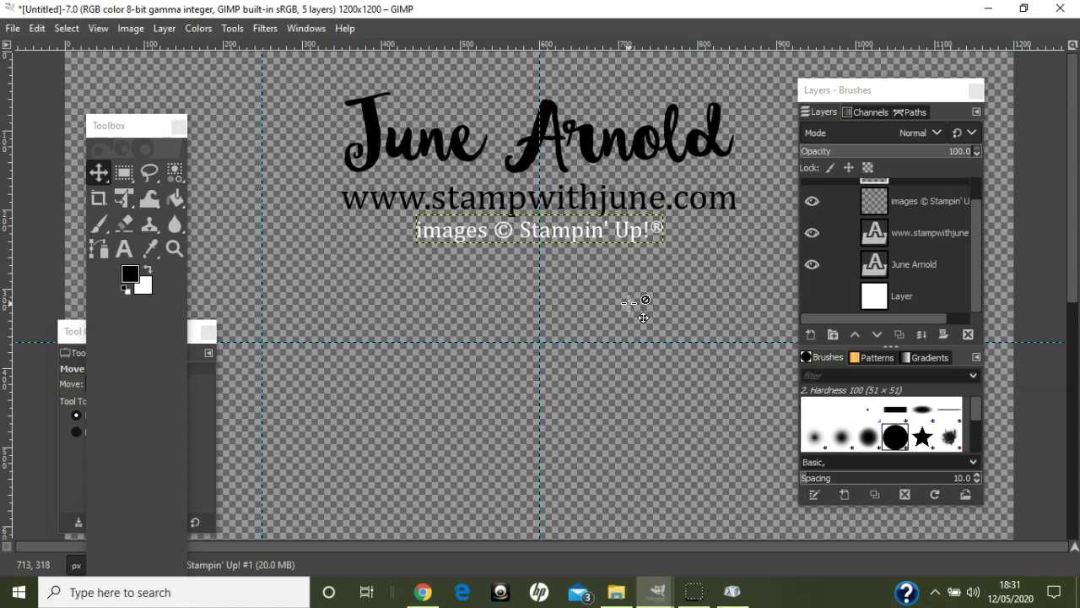
pyautogui.press('Down')
pyautogui.press('Up')
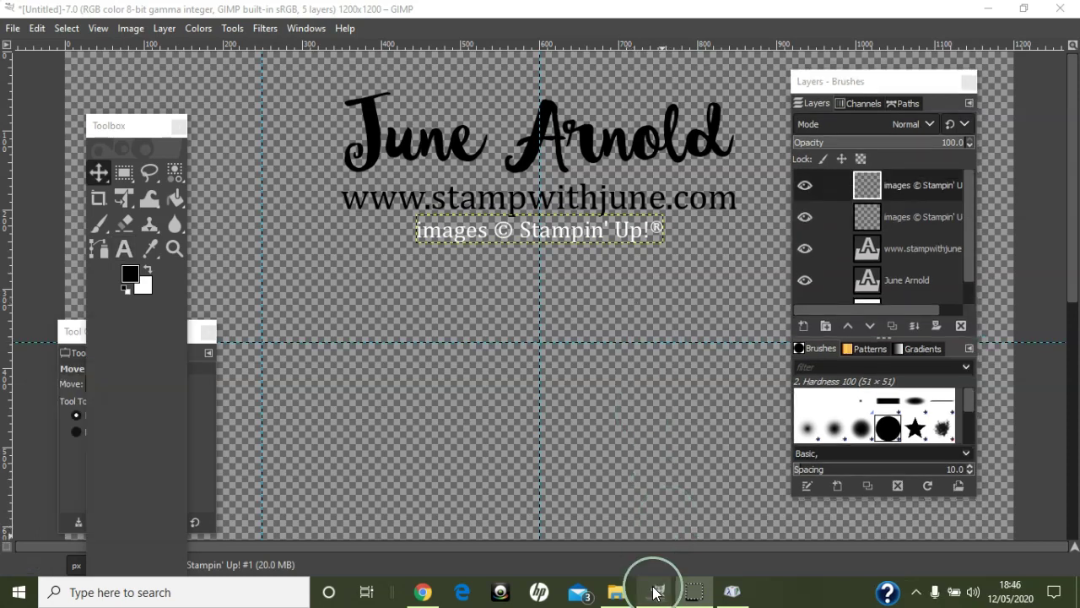
# - Switch to the blank Untitled-8.0 image, zoom in, and type 'Twin Mama Rebecca' as a text line
pyautogui.moveTo(654, 593)
pyautogui.click(872, 534)
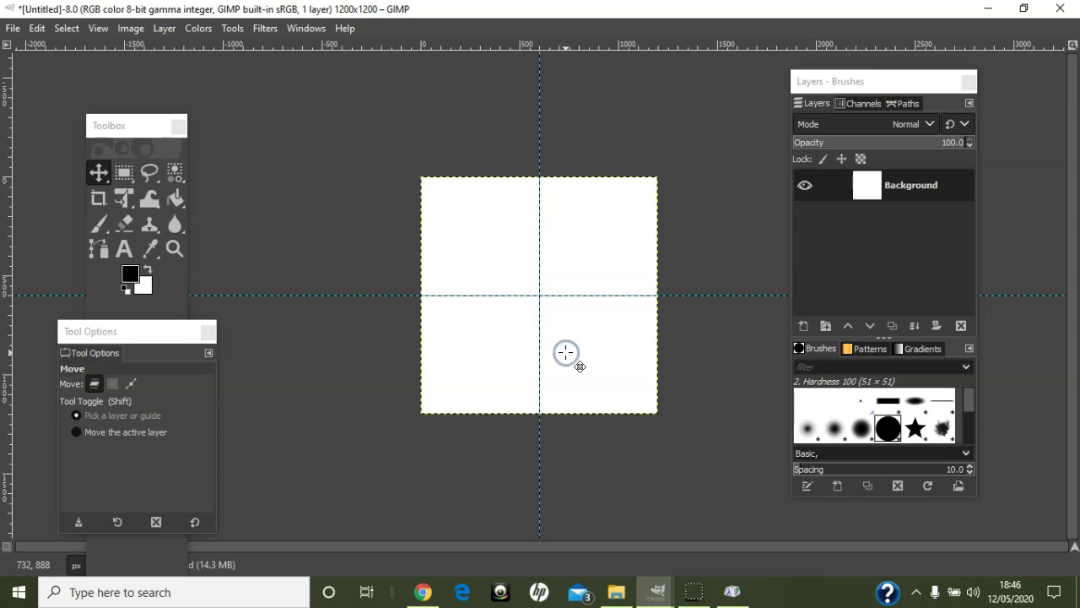
pyautogui.scroll(2, 565, 352)
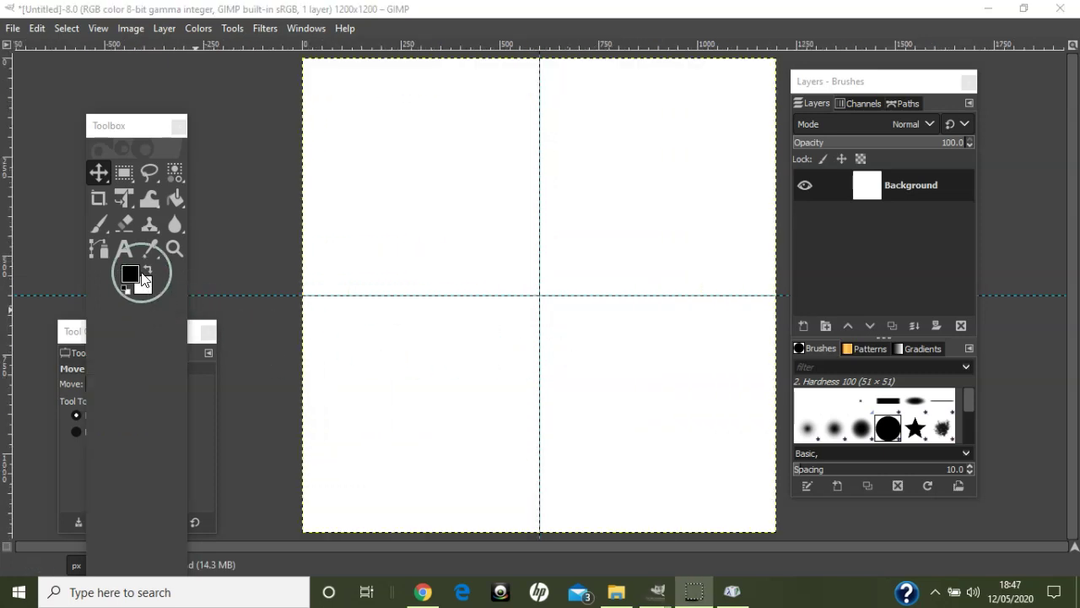
pyautogui.click(127, 247)
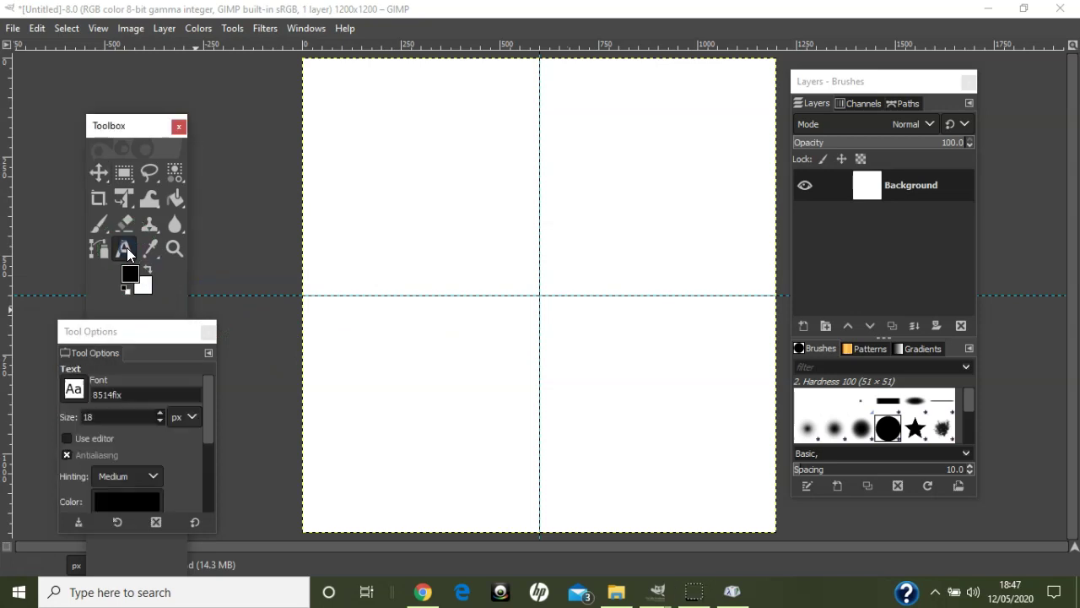
pyautogui.click(398, 243)
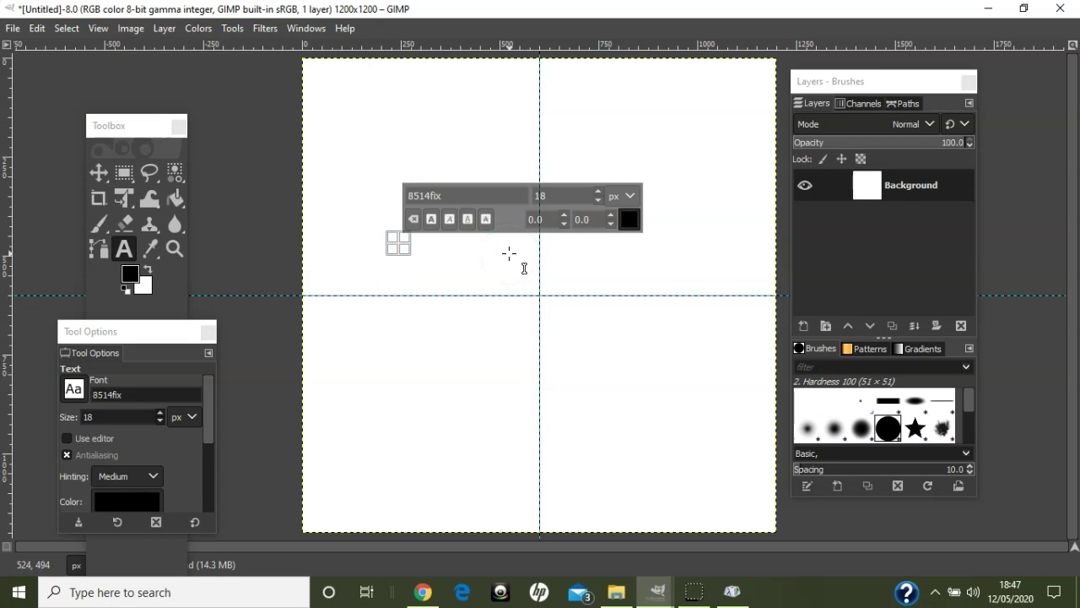
pyautogui.write('Twin')
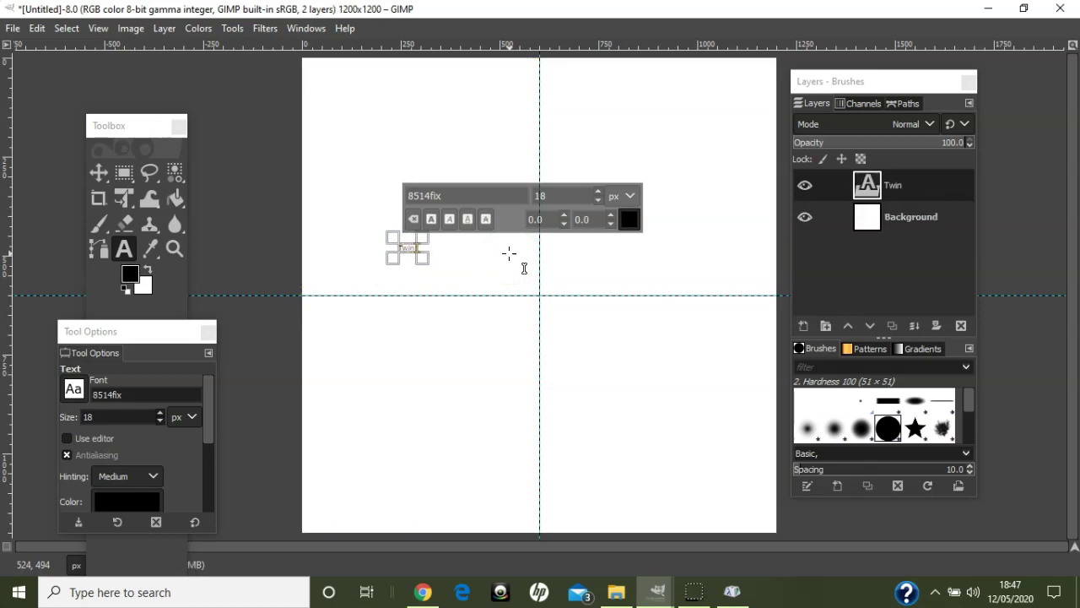
pyautogui.write(' Mama Rebecca')
# - Set the whole Twin Mama Rebecca line in Malisia Script at 55 px
pyautogui.tripleClick(473, 245)
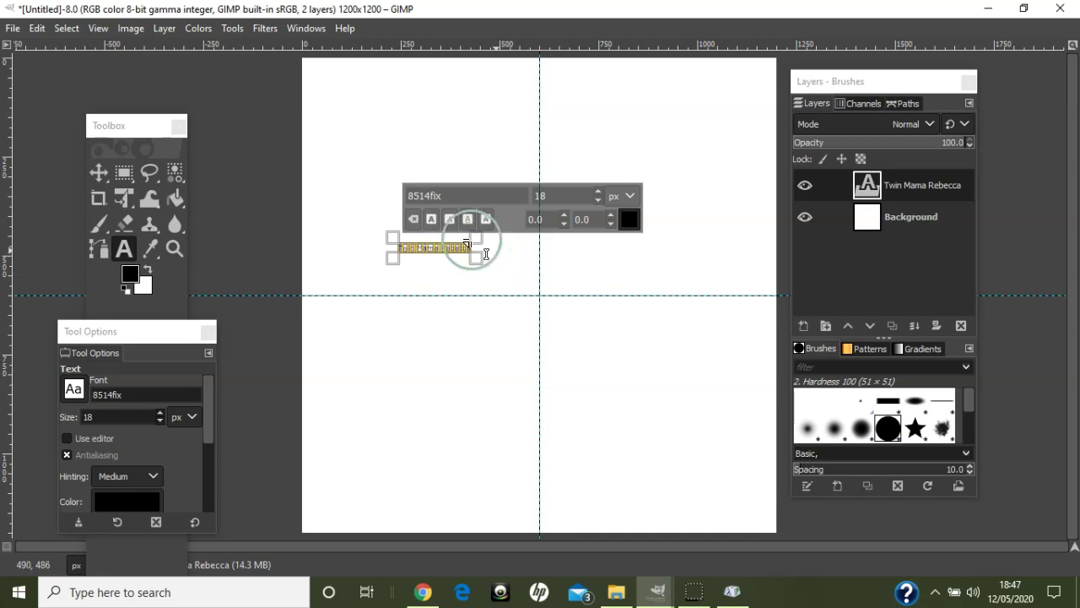
pyautogui.moveTo(446, 195); pyautogui.dragTo(375, 191)
pyautogui.write('ma')
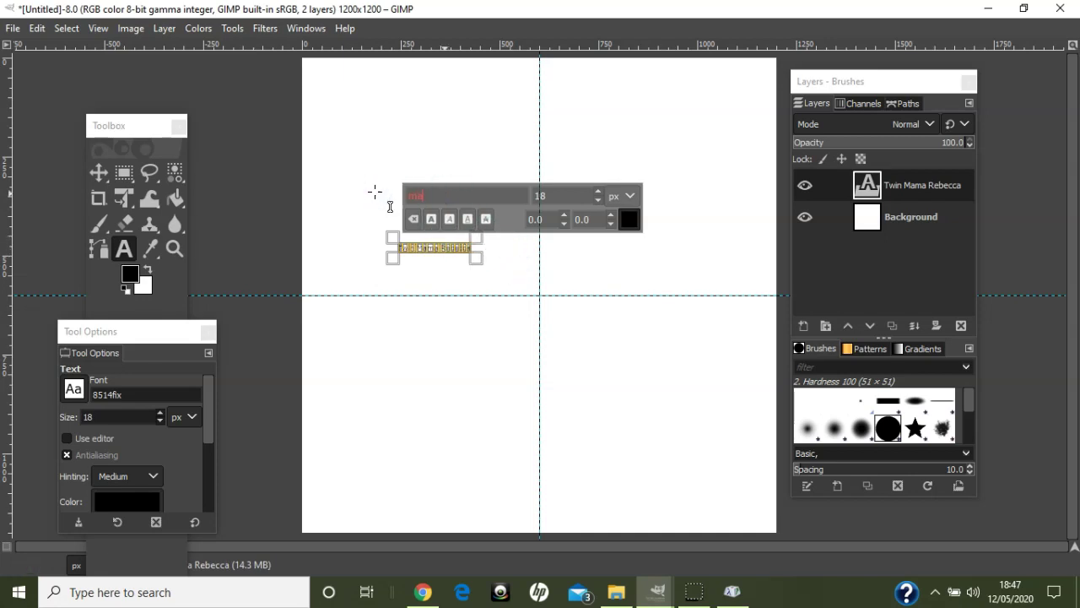
pyautogui.write('l')
pyautogui.press('BackSpace')
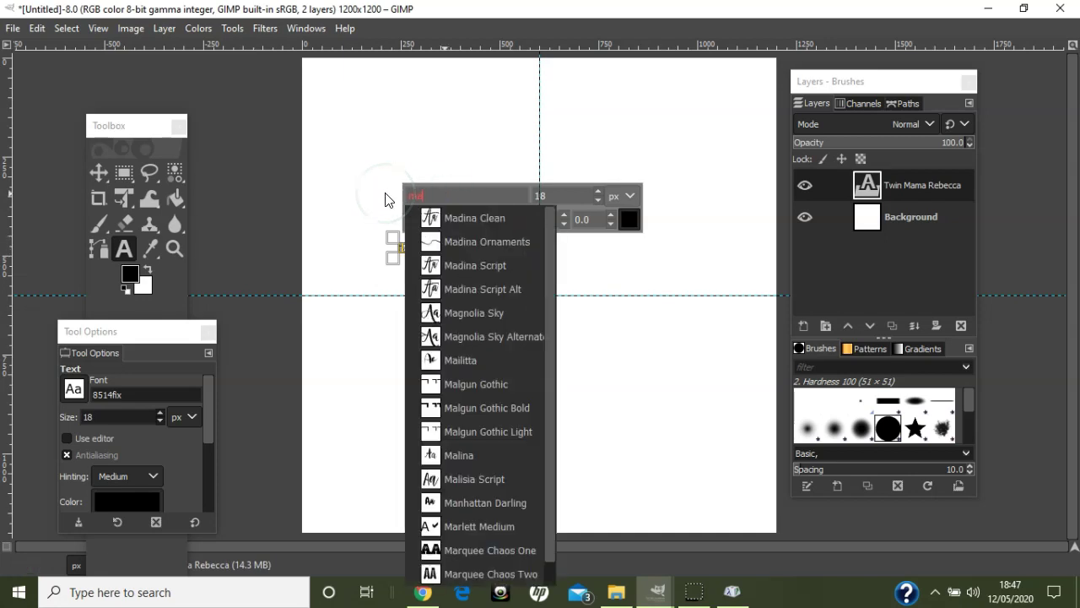
pyautogui.write('li')
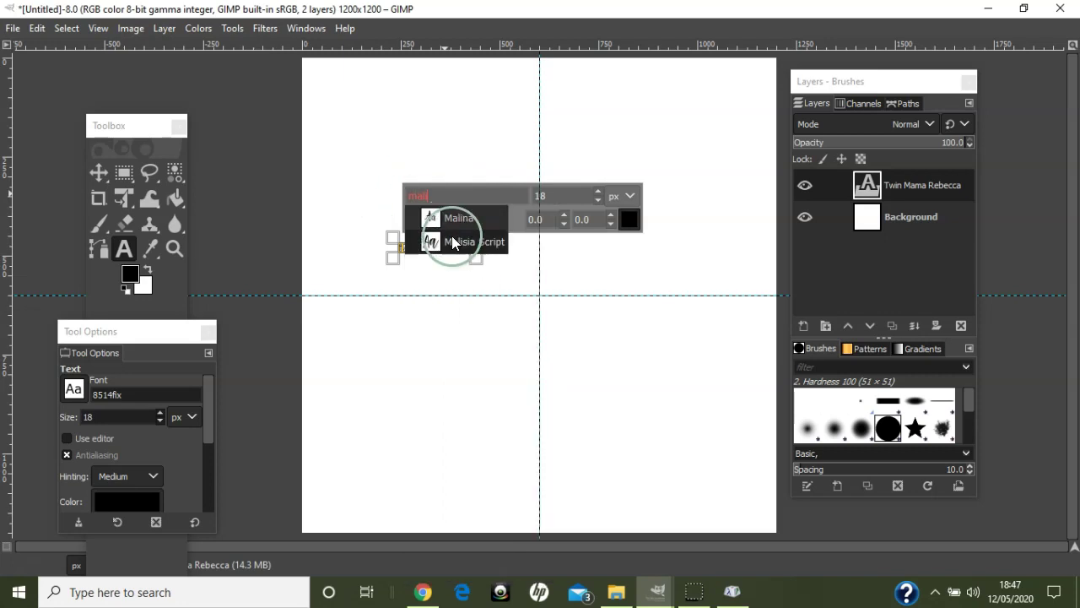
pyautogui.click(453, 239)
pyautogui.doubleClick(541, 196)
pyautogui.write('55')
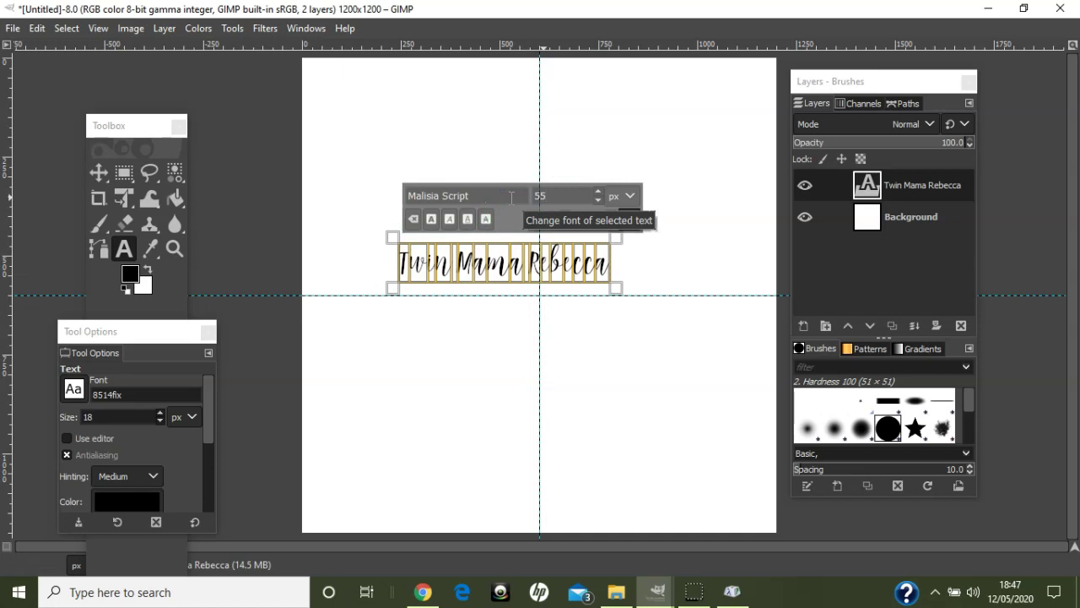
pyautogui.click(474, 272)
pyautogui.click(470, 315)
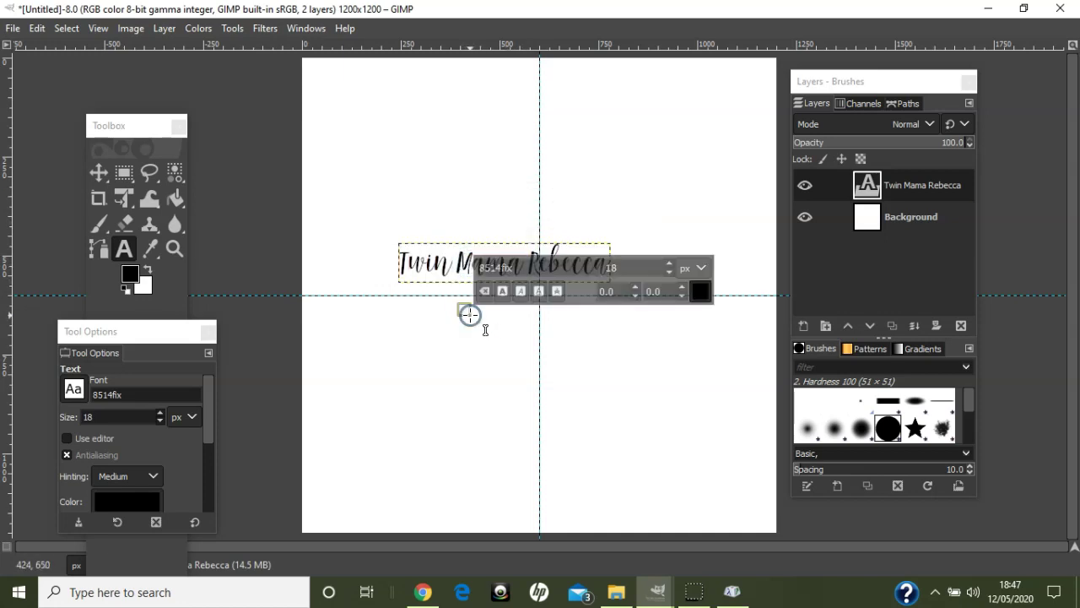
pyautogui.click(441, 374)
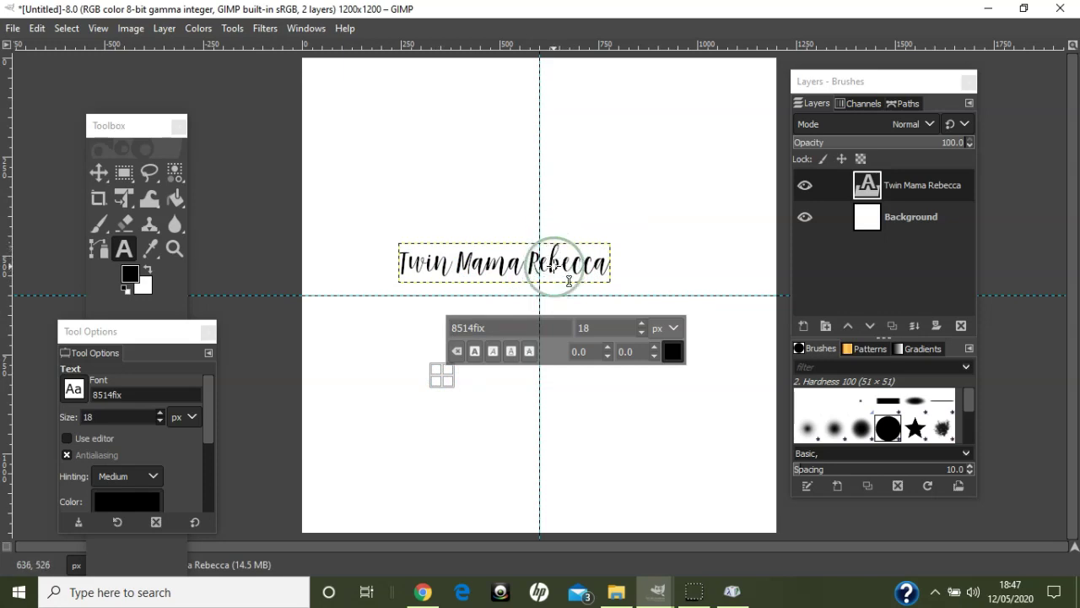
# - Enlarge just the word 'Rebecca' to 80 px
pyautogui.click(549, 269)
pyautogui.moveTo(535, 268); pyautogui.dragTo(610, 253)
pyautogui.doubleClick(542, 195)
pyautogui.write('8')
pyautogui.press('Return')
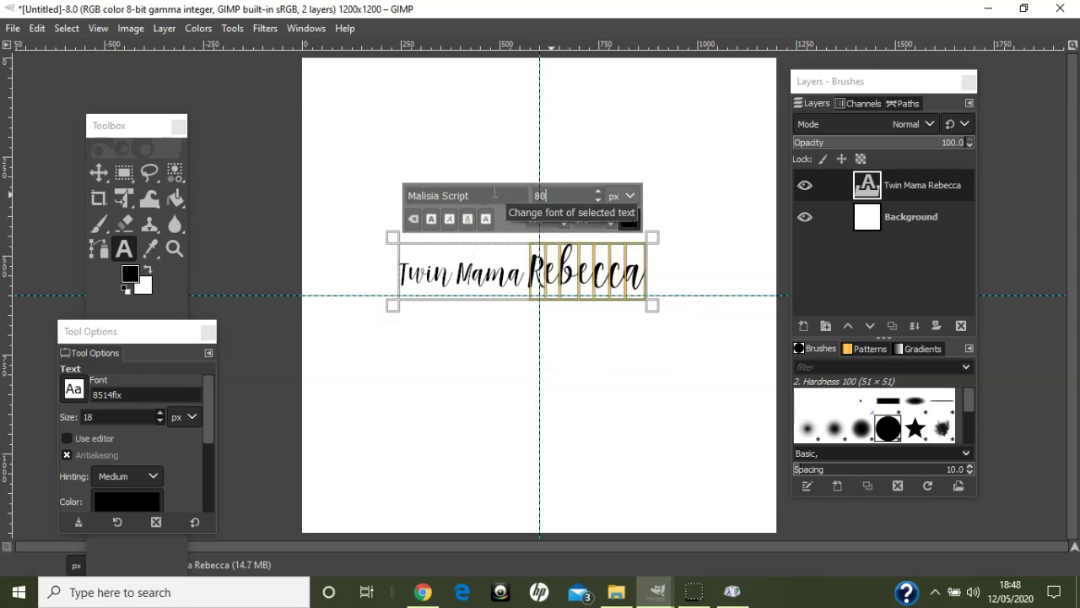
pyautogui.click(449, 347)
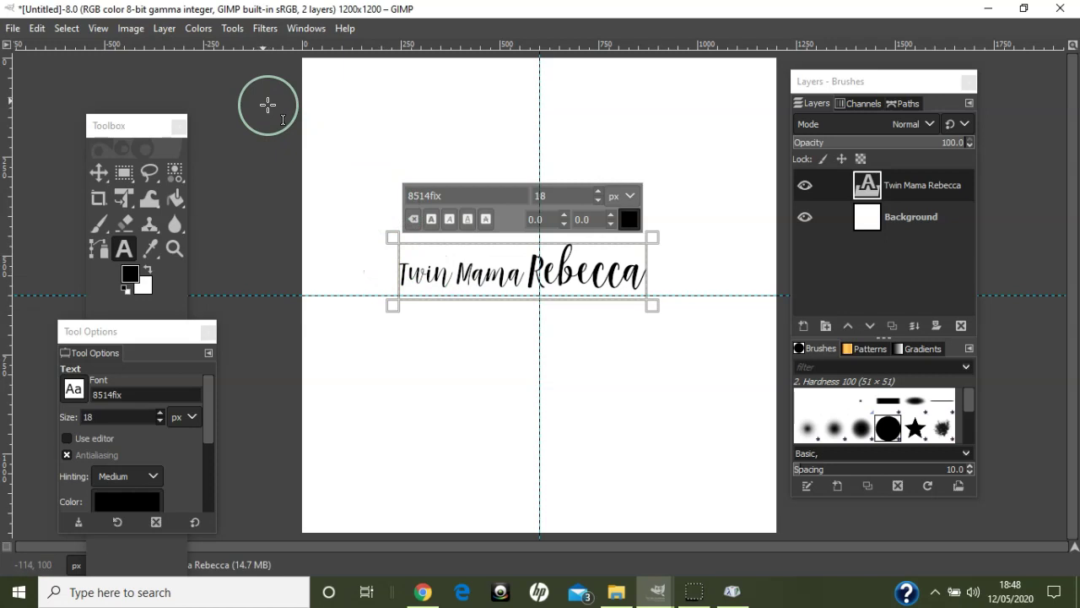
pyautogui.click(131, 28)
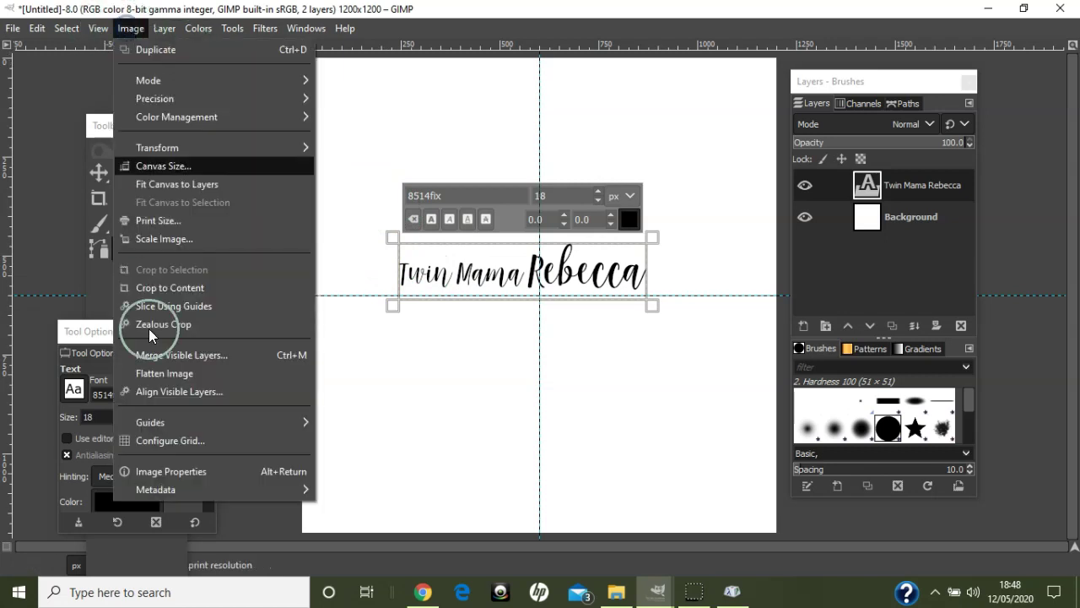
# - Add a new vertical guide at 25 percent of the image width
pyautogui.moveTo(178, 422)
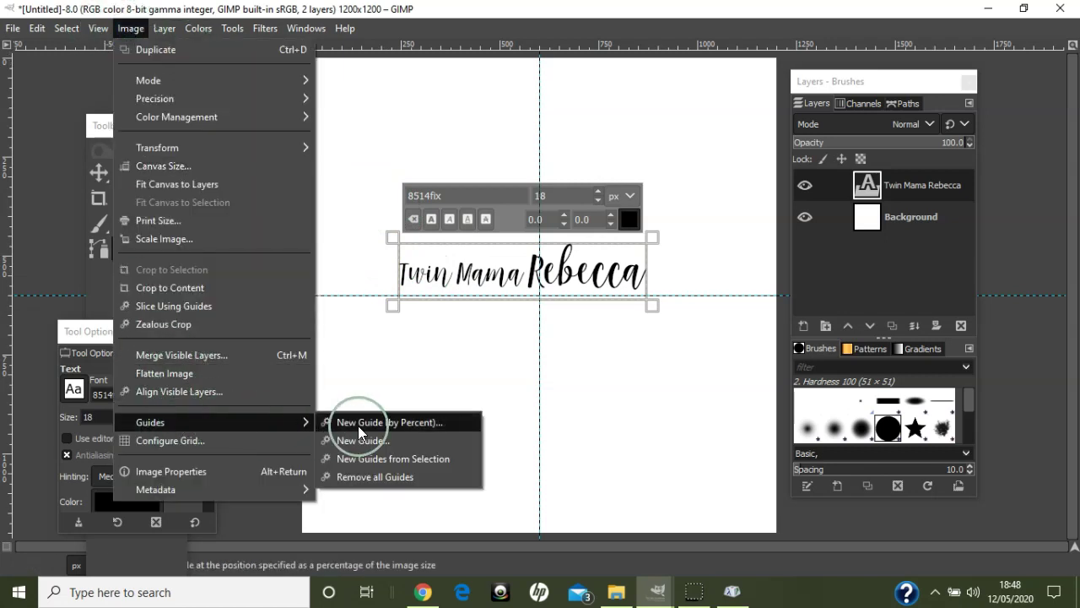
pyautogui.click(358, 426)
pyautogui.doubleClick(511, 298)
pyautogui.write('25')
pyautogui.press('Return')
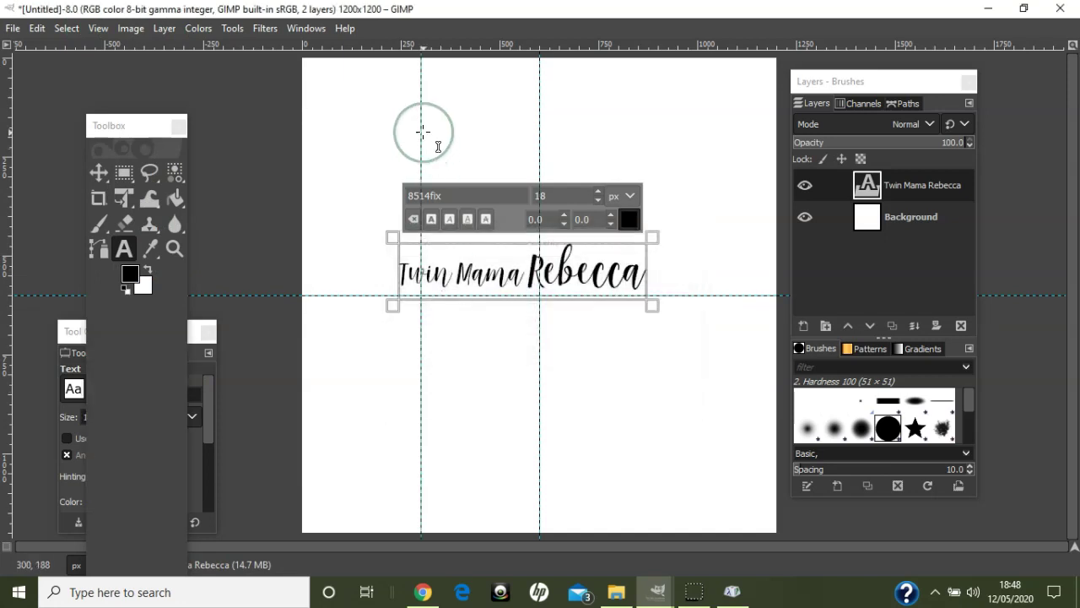
# - Drag the new guide further left and align Twin Mama Rebecca's left edge against it
pyautogui.click(359, 136)
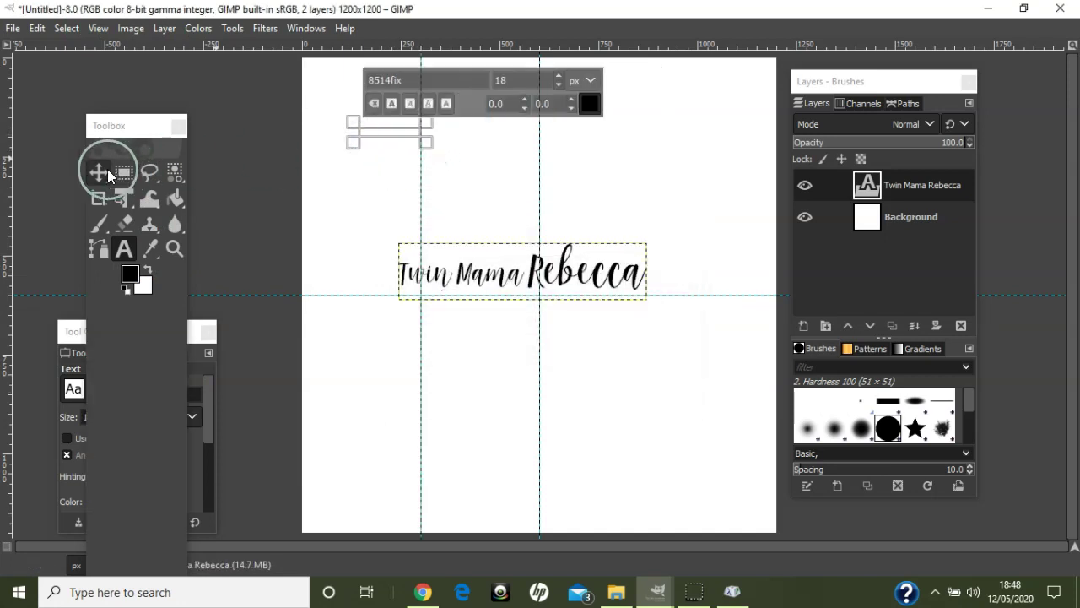
pyautogui.click(98, 173)
pyautogui.moveTo(422, 203); pyautogui.dragTo(343, 201)
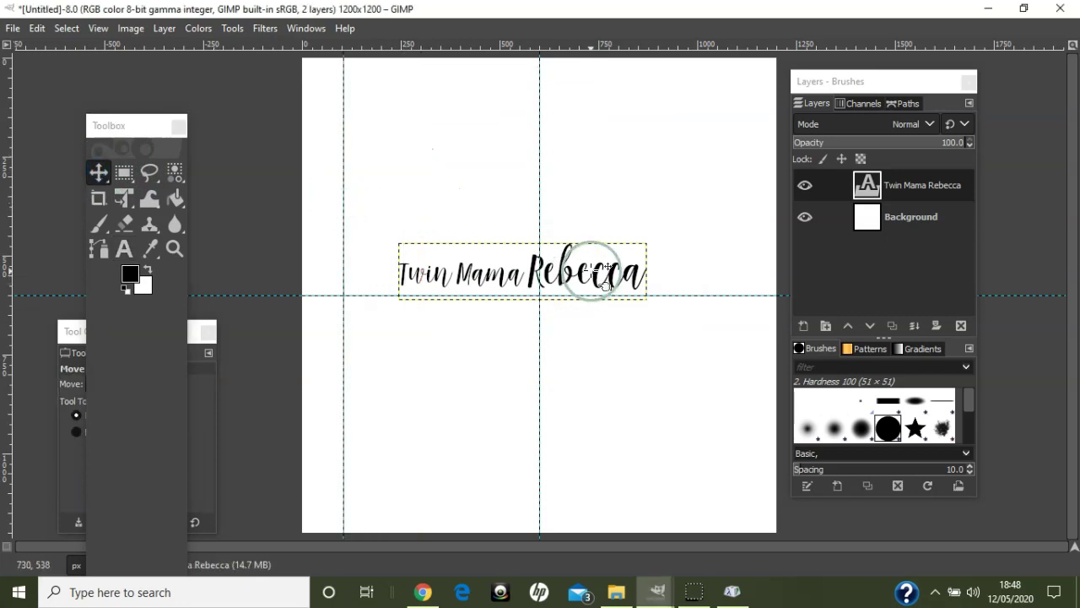
pyautogui.moveTo(594, 274); pyautogui.dragTo(540, 279)
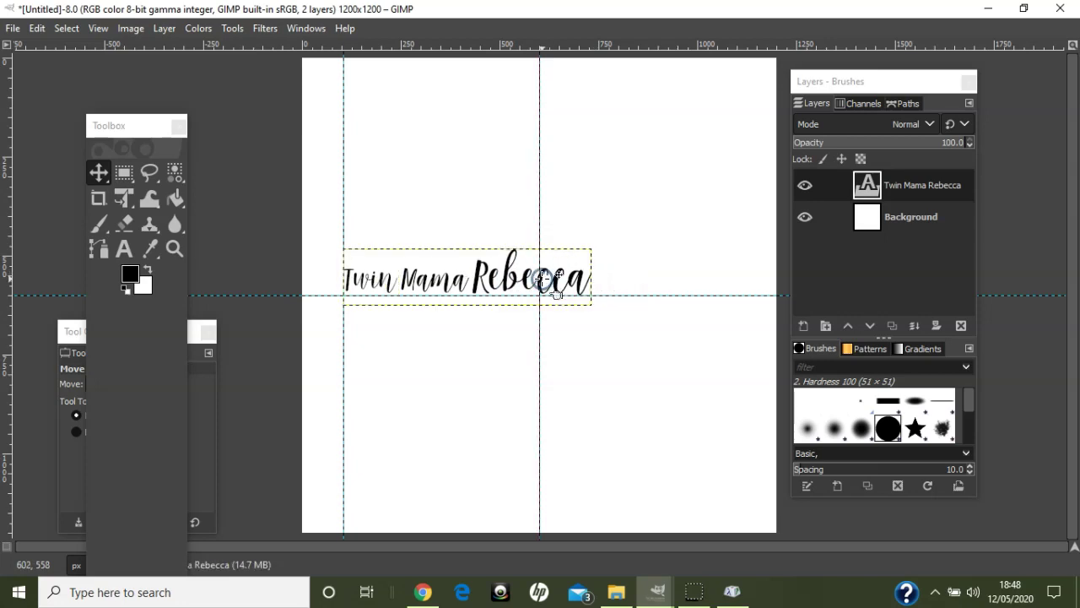
pyautogui.click(124, 248)
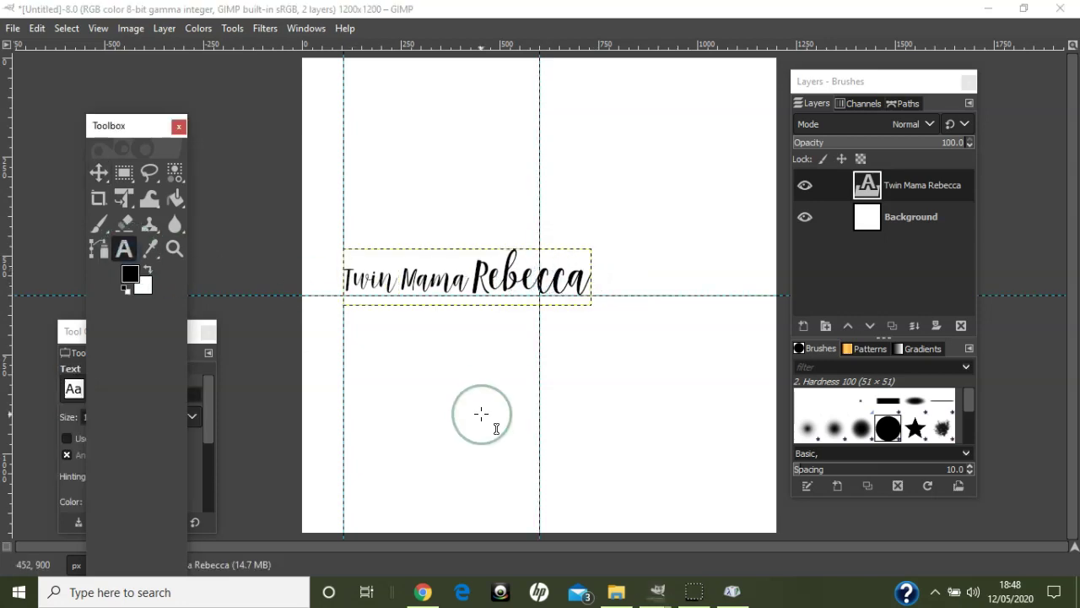
# - Type 'STAMPING WITH', set it to Roboto Condensed 40 px, and drag it above Twin Mama Rebecca
pyautogui.click(416, 386)
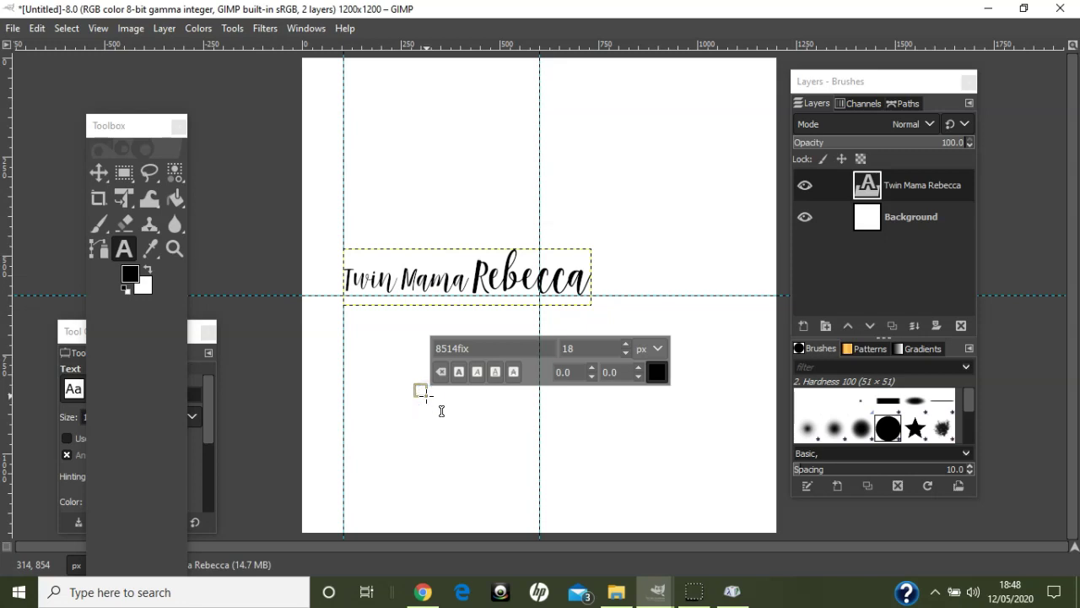
pyautogui.write('STAM')
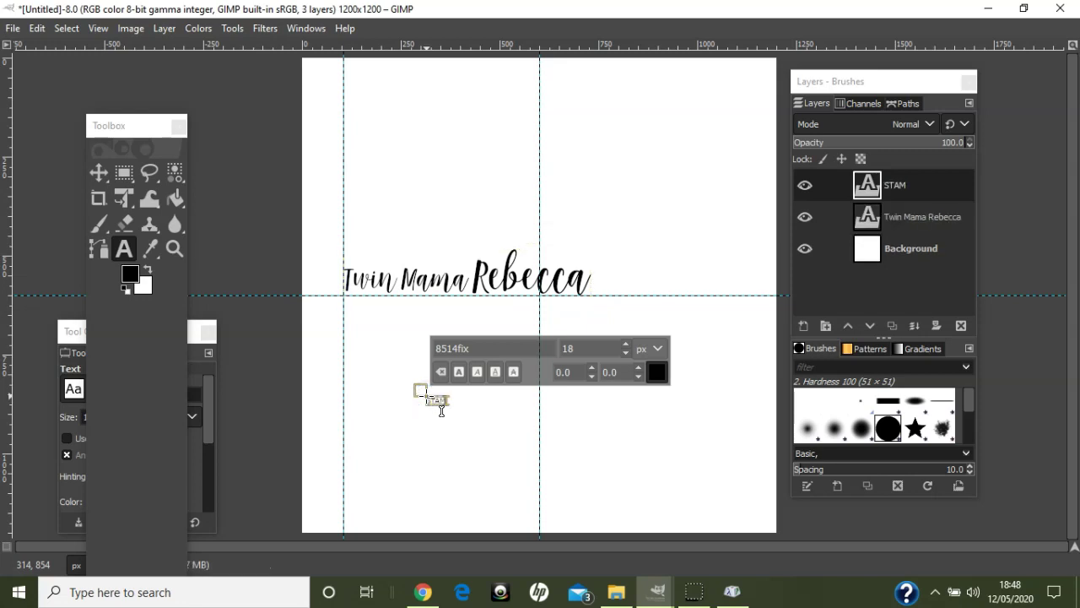
pyautogui.write('PING WITH')
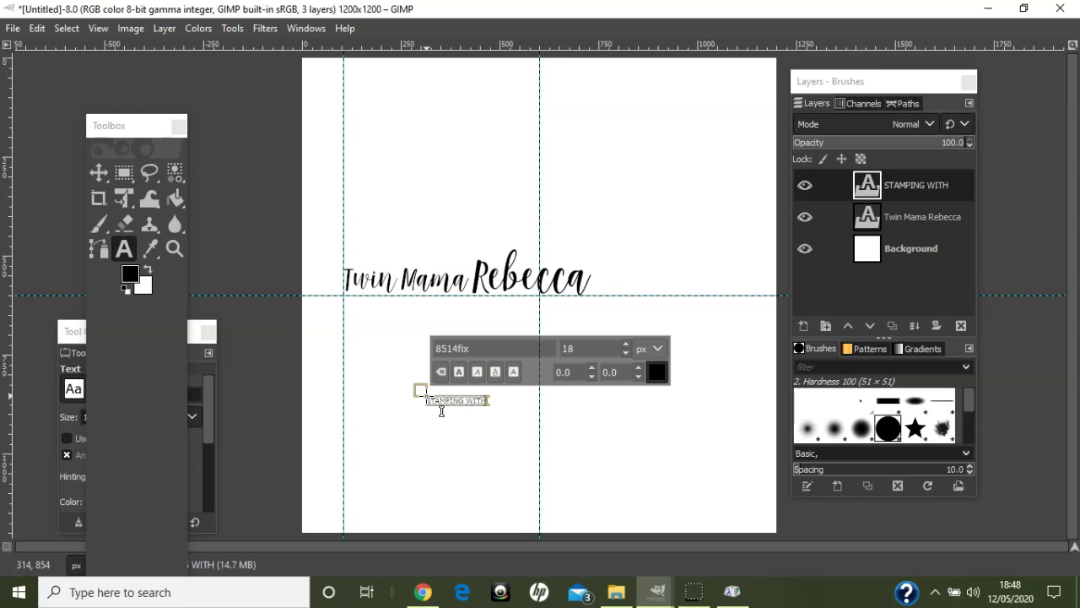
pyautogui.hotkey('ctrl', 'a')
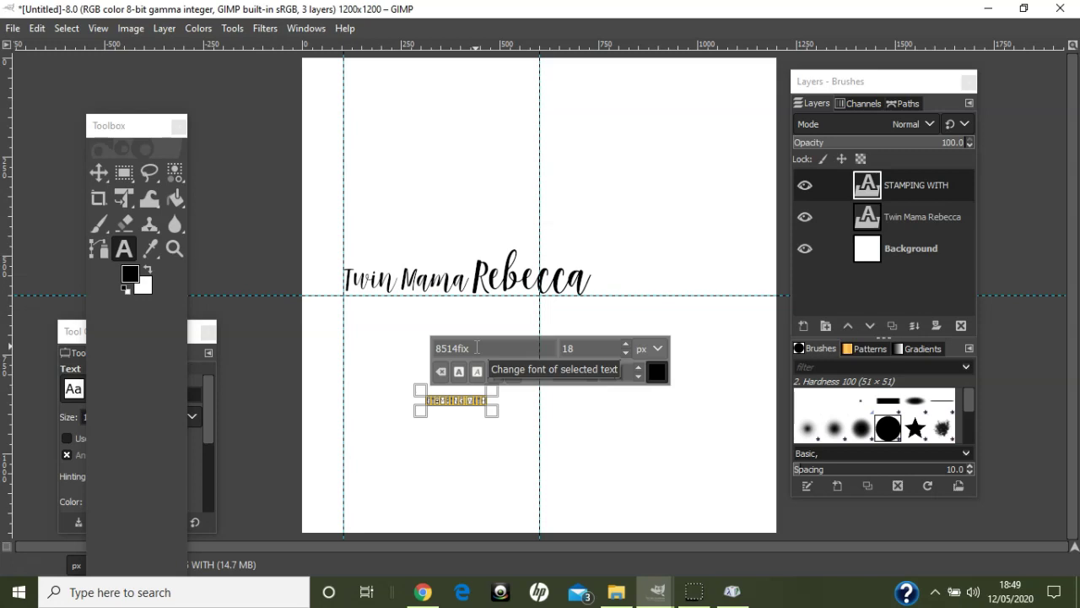
pyautogui.doubleClick(477, 348)
pyautogui.write('Rob')
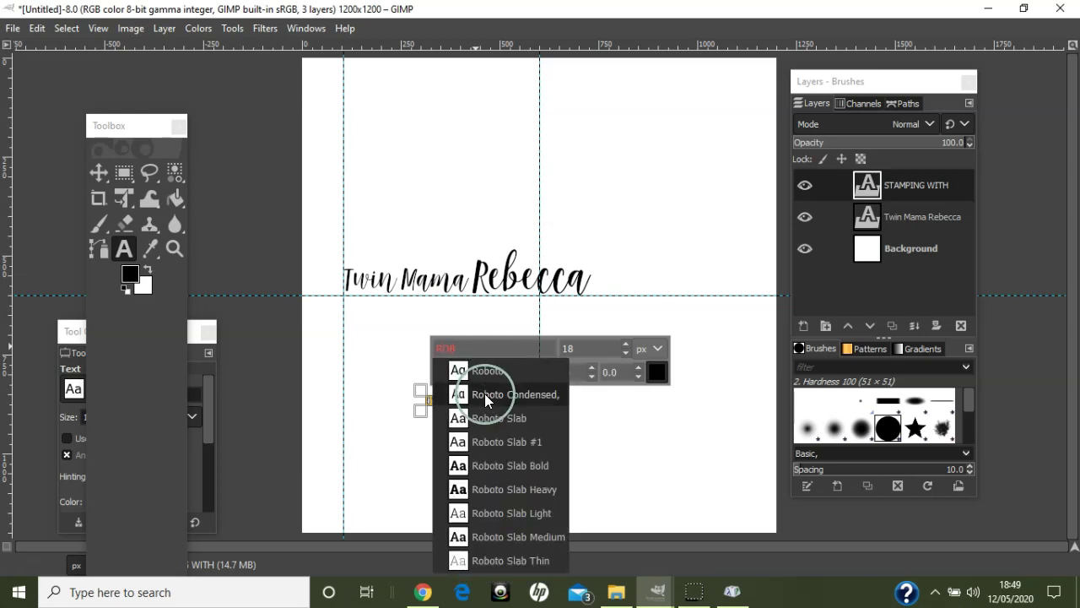
pyautogui.click(484, 393)
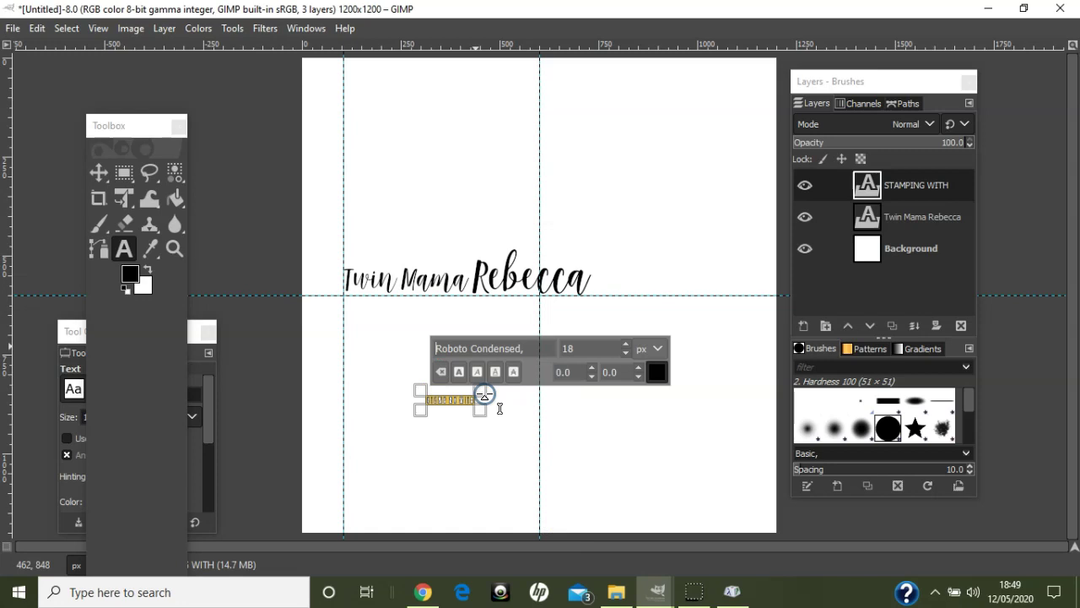
pyautogui.doubleClick(579, 348)
pyautogui.write('40')
pyautogui.click(98, 173)
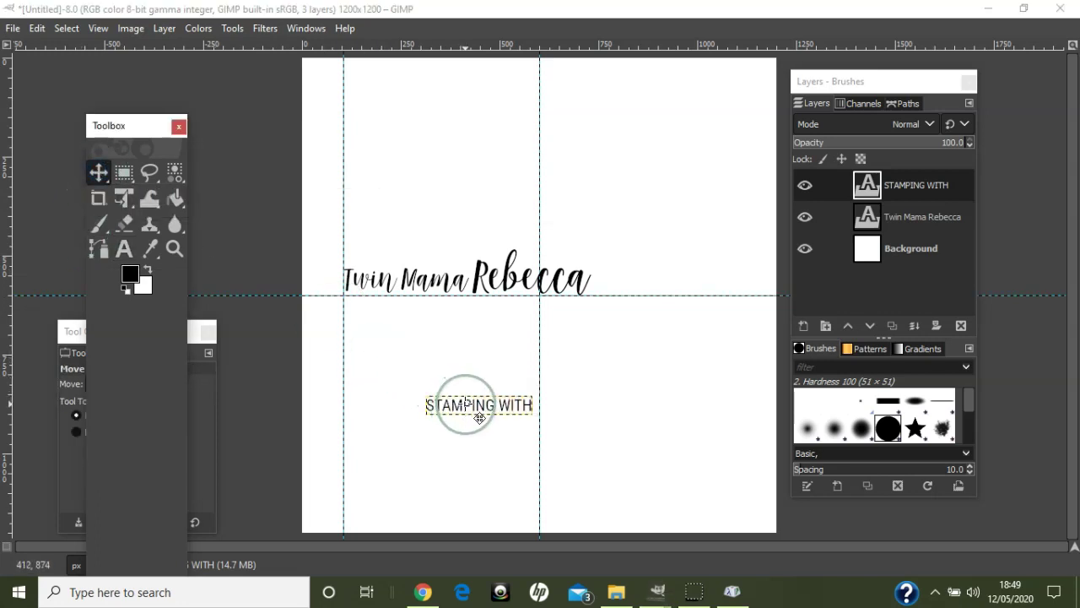
pyautogui.moveTo(479, 418); pyautogui.dragTo(396, 272)
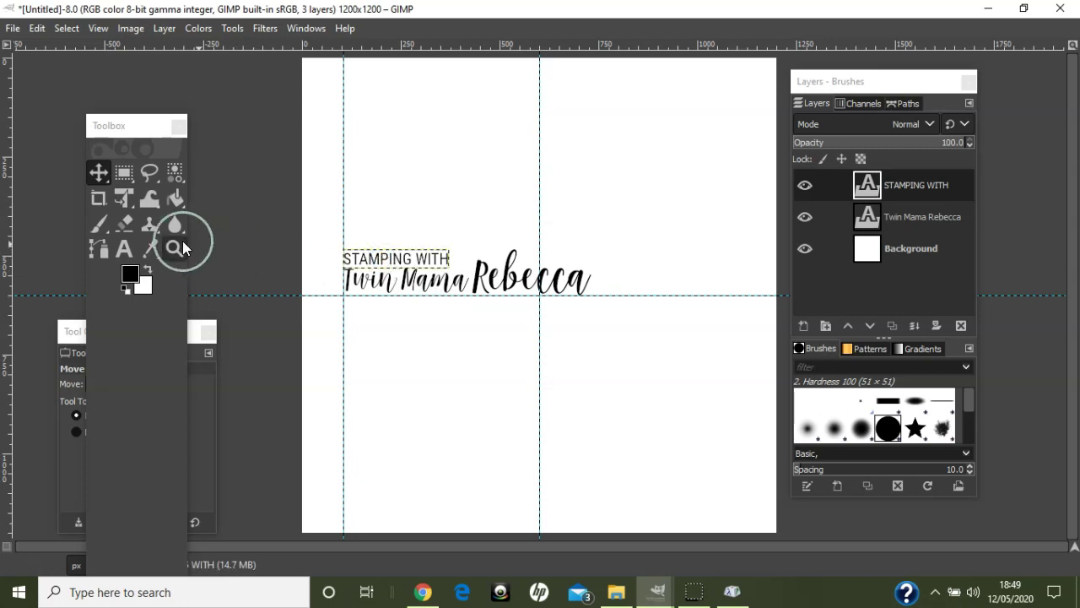
# - Resize the STAMPING WITH text to 48 px
pyautogui.click(123, 248)
pyautogui.click(369, 258)
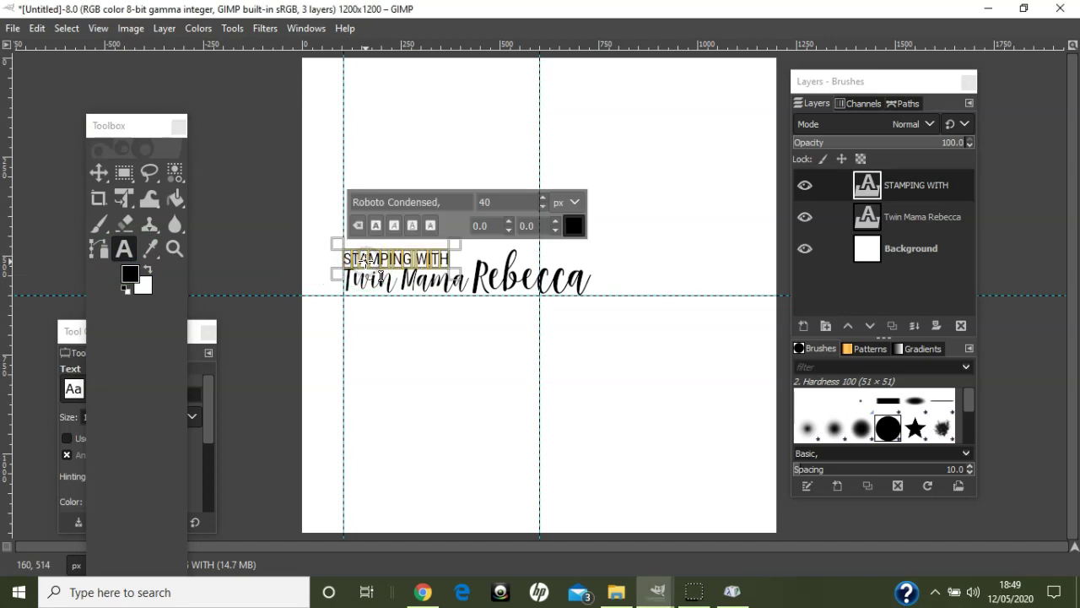
pyautogui.click(497, 198)
pyautogui.write('45')
pyautogui.press('Return')
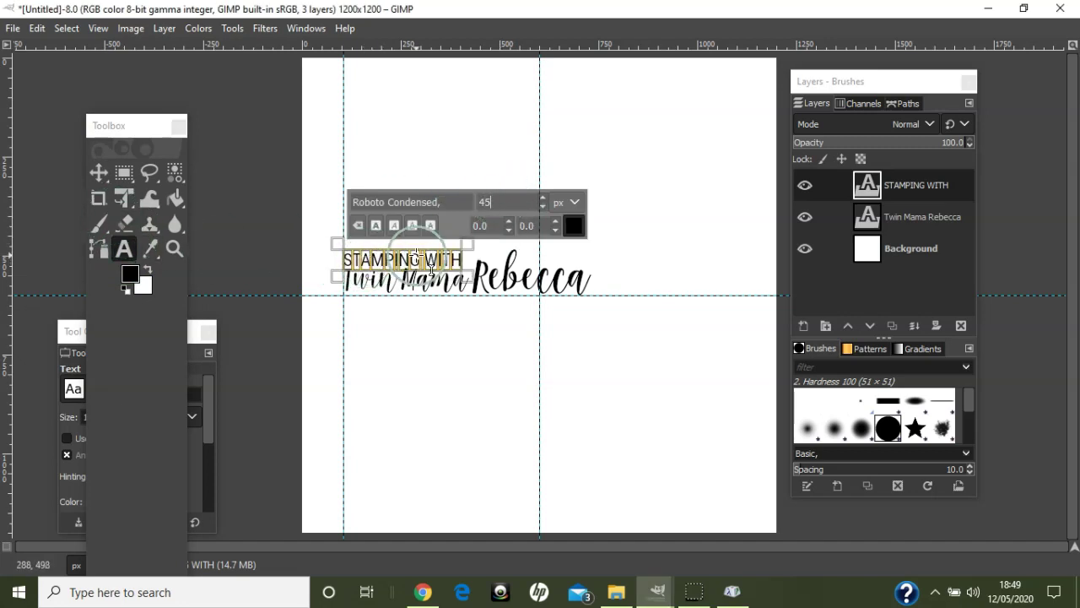
pyautogui.click(505, 201)
pyautogui.press('BackSpace')
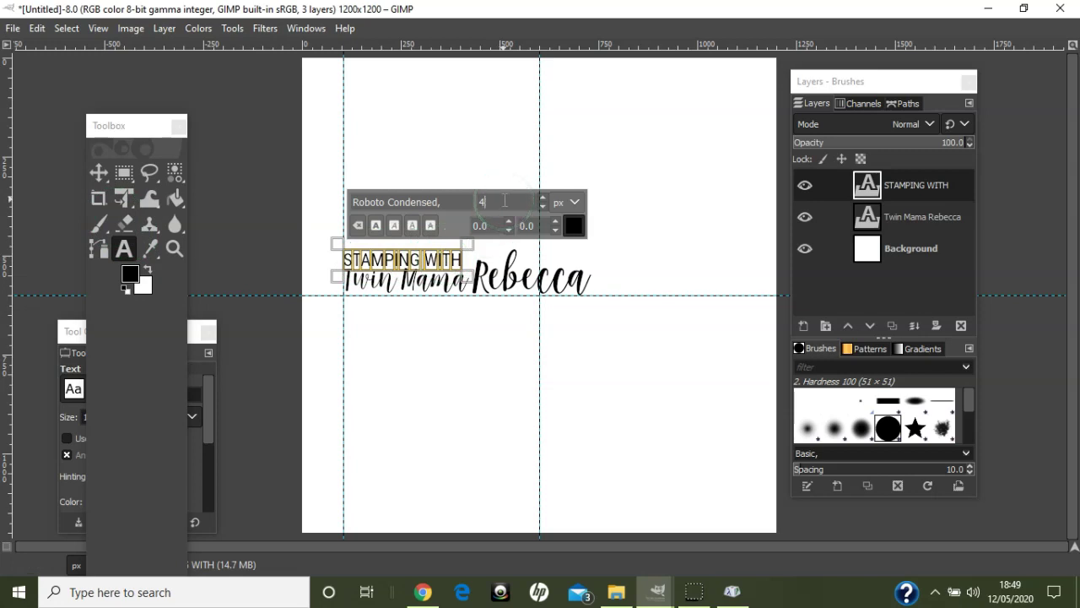
pyautogui.write('8')
pyautogui.press('Return')
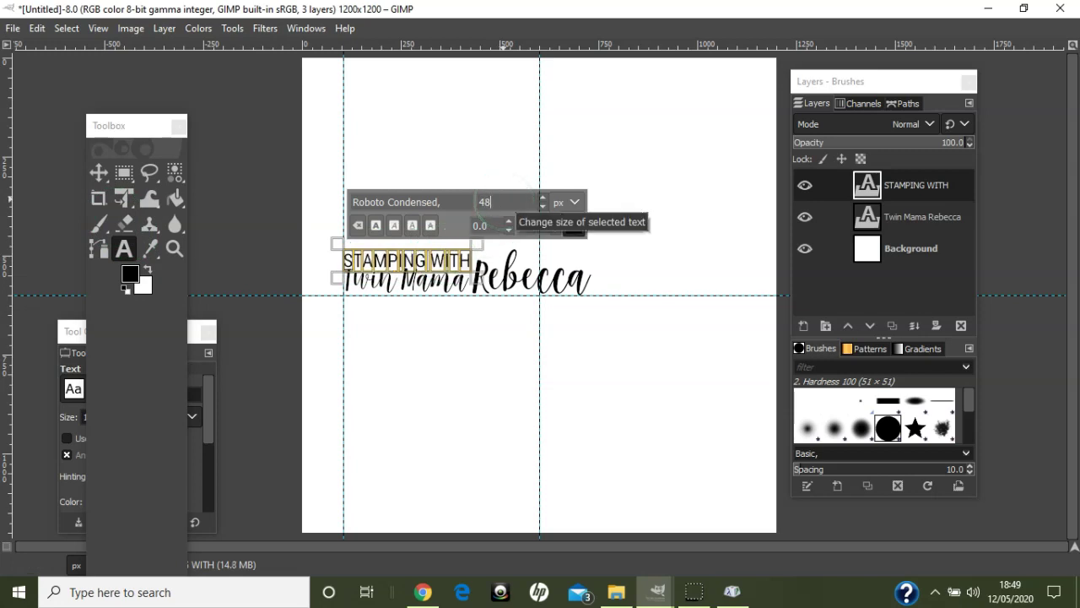
# - Nudge STAMPING WITH up slightly and readjust the horizontal guide, undoing one guide move
pyautogui.click(98, 175)
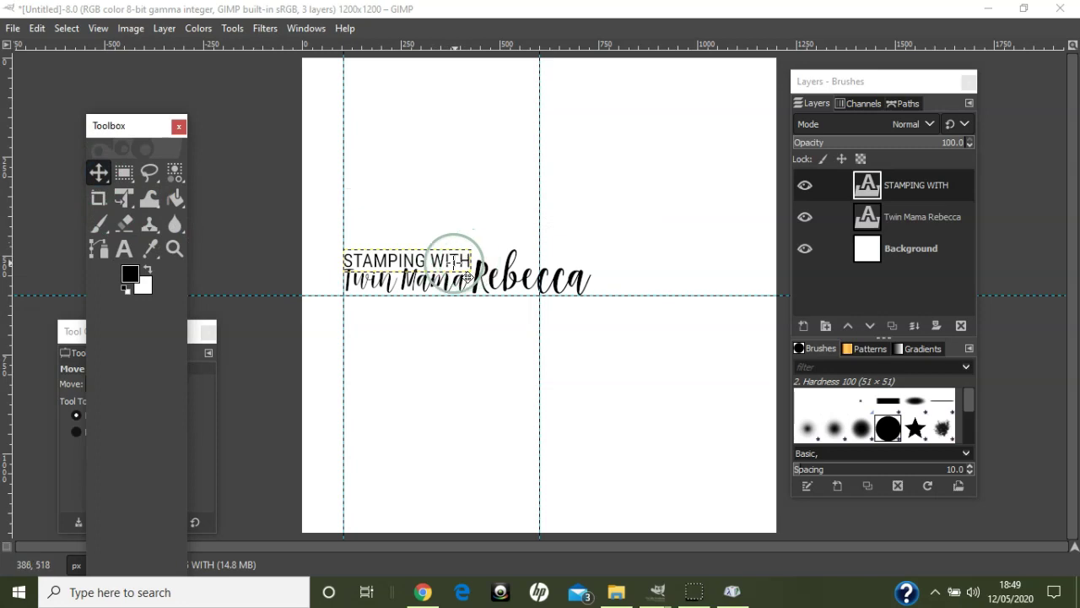
pyautogui.moveTo(455, 260); pyautogui.dragTo(455, 258)
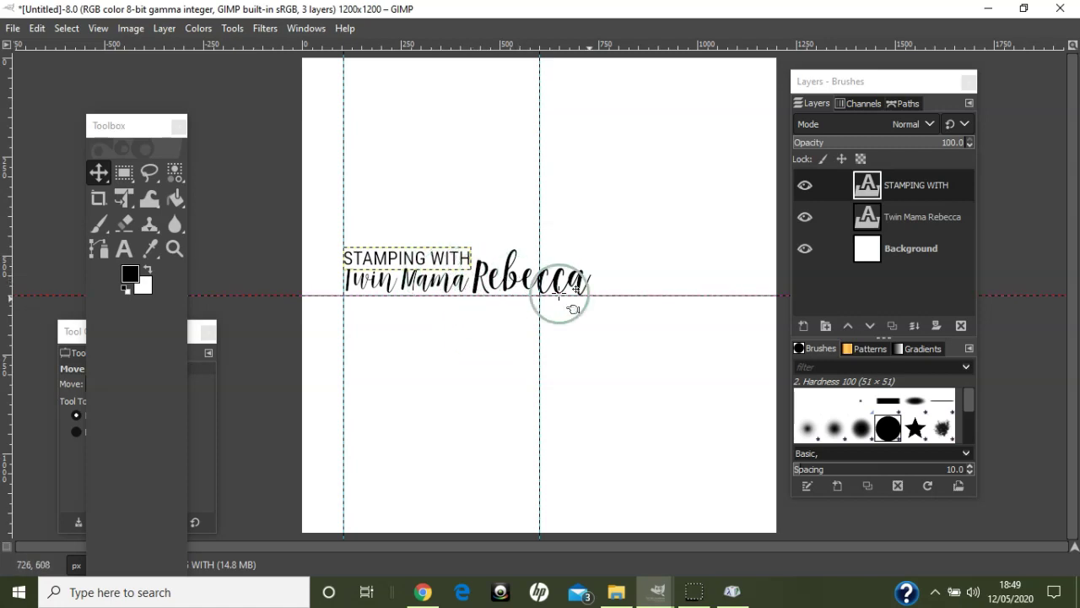
pyautogui.moveTo(610, 294); pyautogui.dragTo(608, 249)
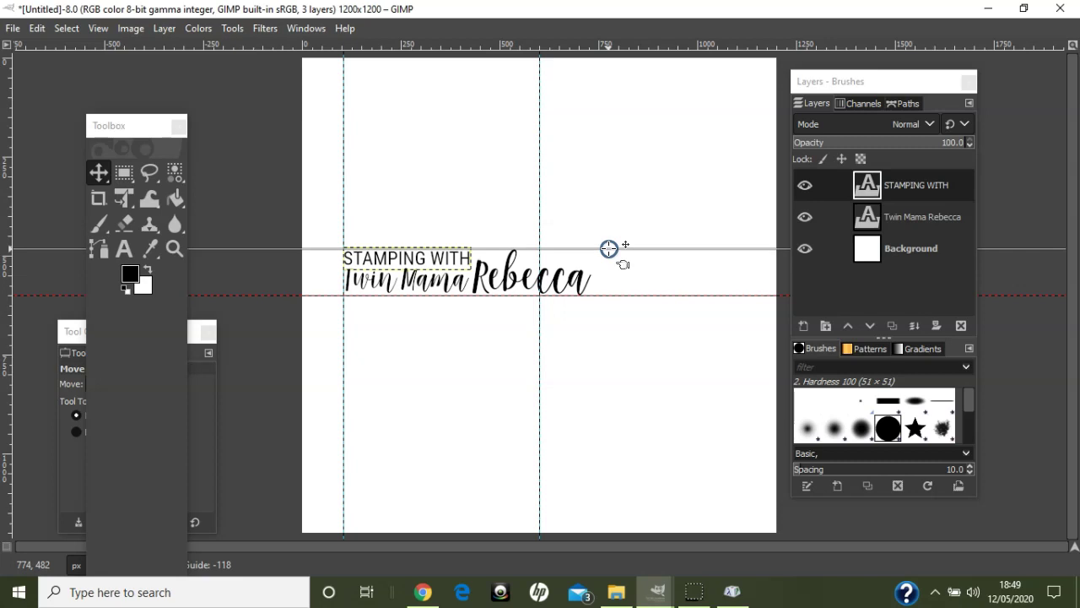
pyautogui.moveTo(609, 249); pyautogui.dragTo(614, 296)
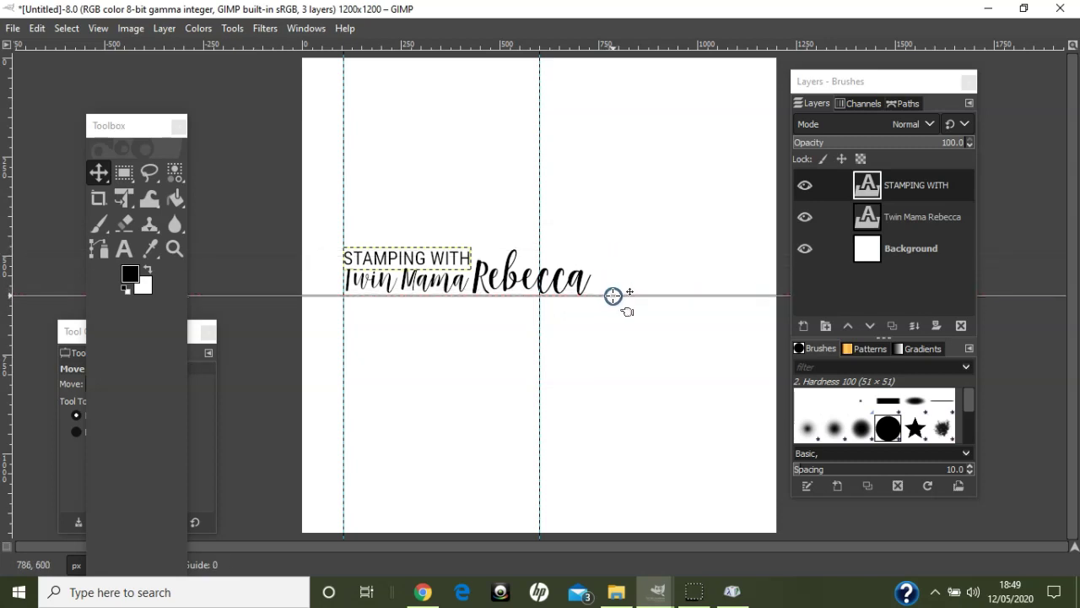
pyautogui.click(39, 30)
pyautogui.click(45, 49)
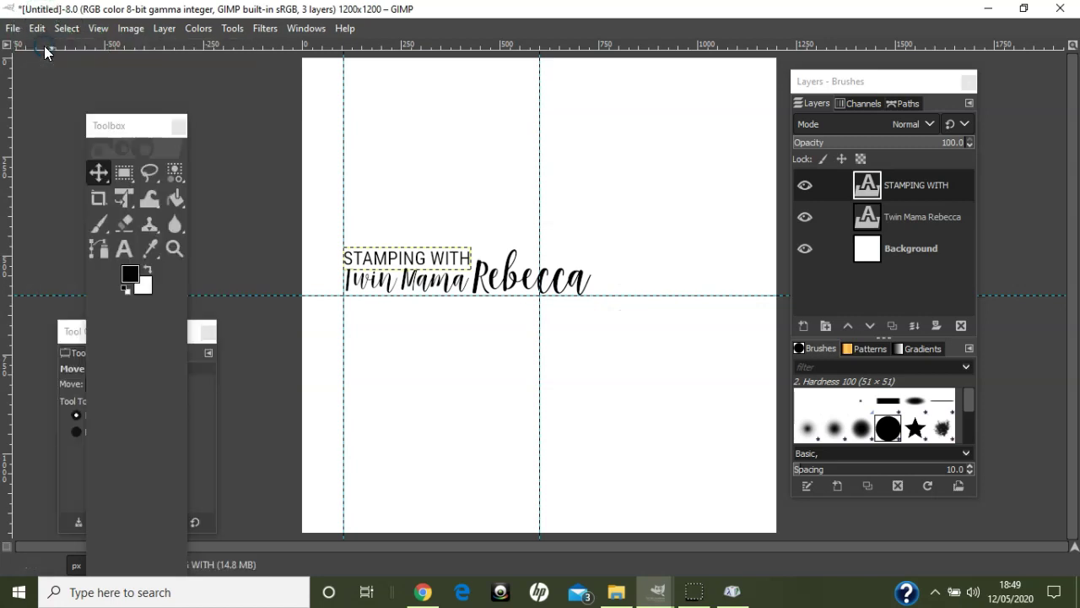
pyautogui.click(392, 258)
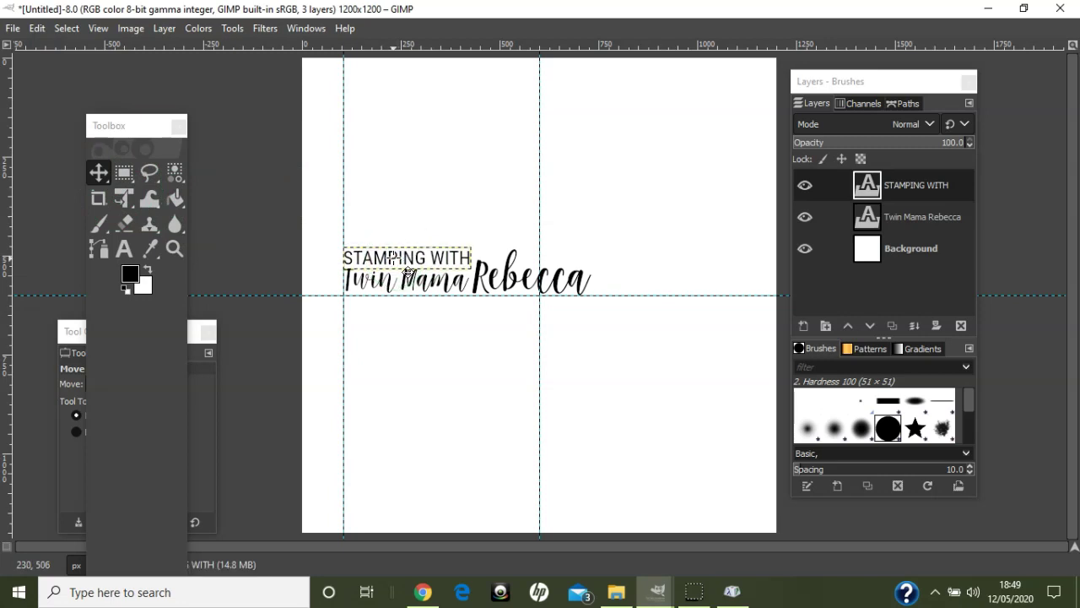
pyautogui.moveTo(648, 295)
pyautogui.mouseDown()
pyautogui.moveTo(644, 245)
pyautogui.moveTo(647, 302)
pyautogui.mouseUp()
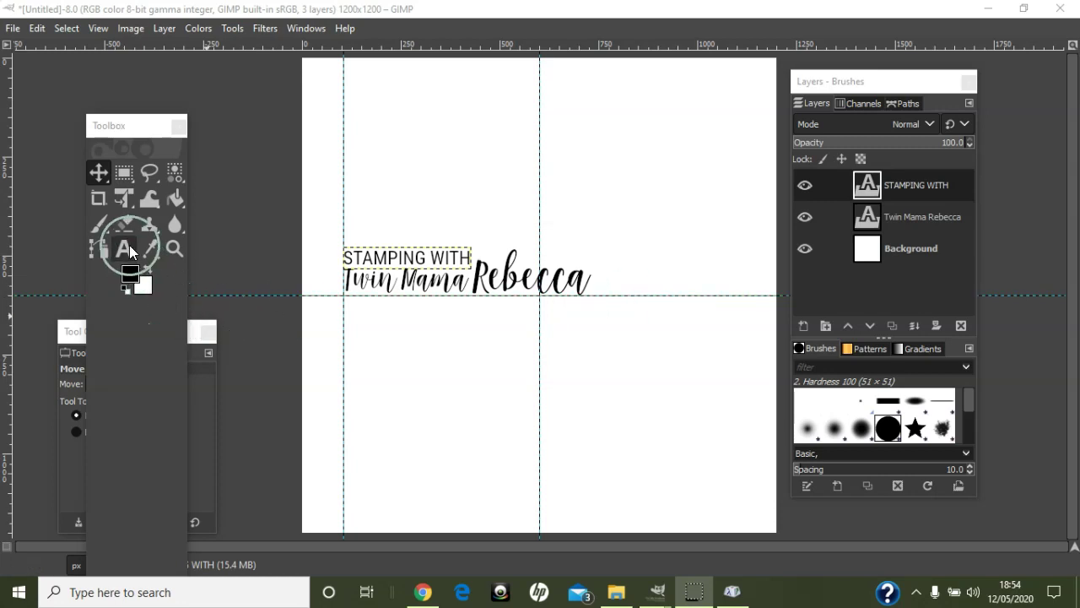
# - Type 'rebeccagrace.stampinup.net' below the heading and set it in Roboto Condensed at 35 px
pyautogui.click(129, 244)
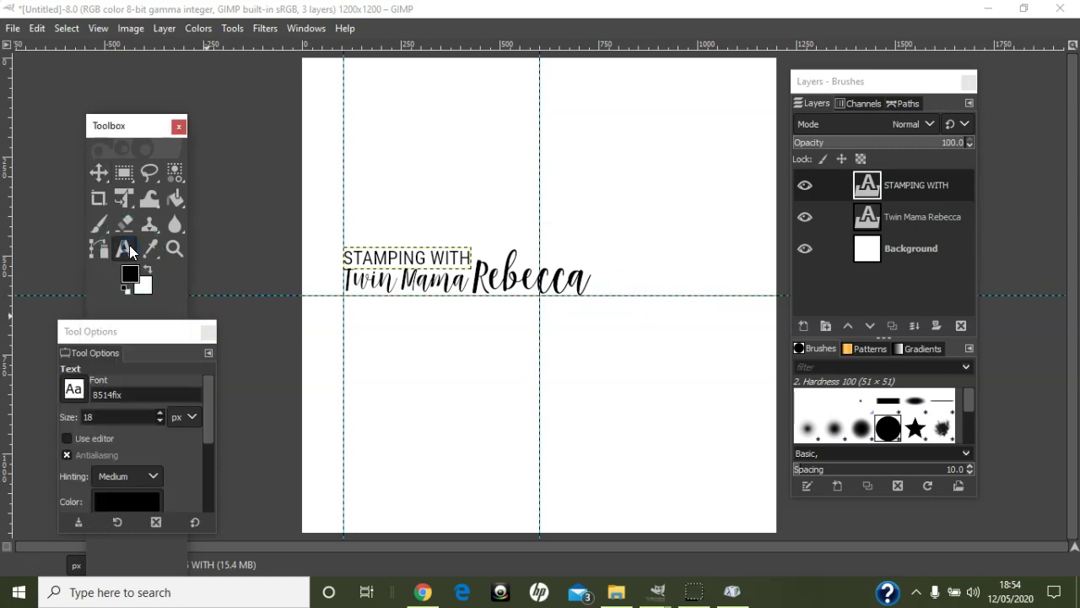
pyautogui.click(396, 353)
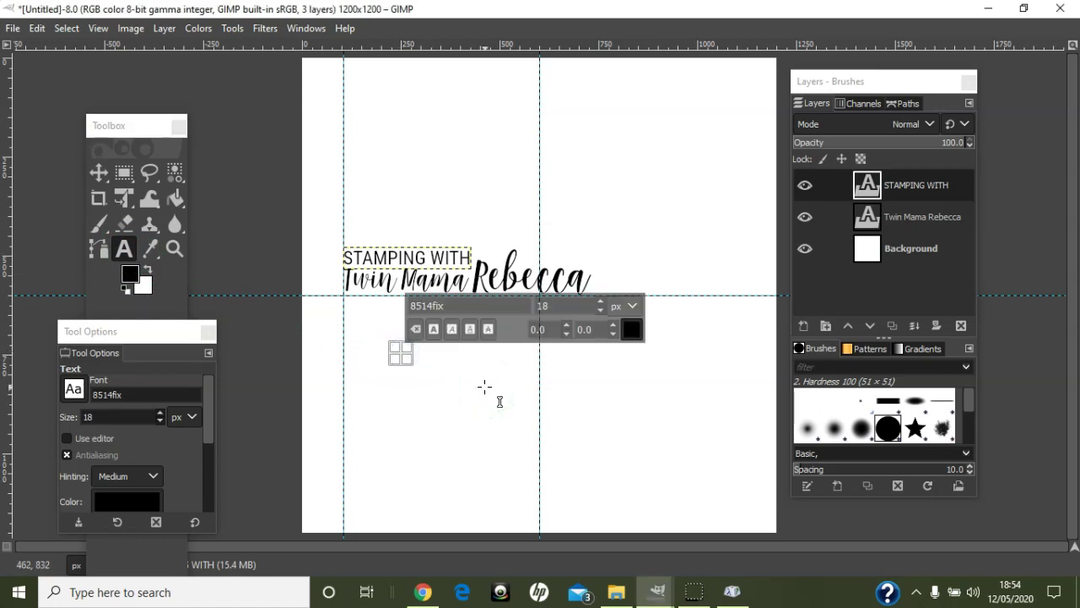
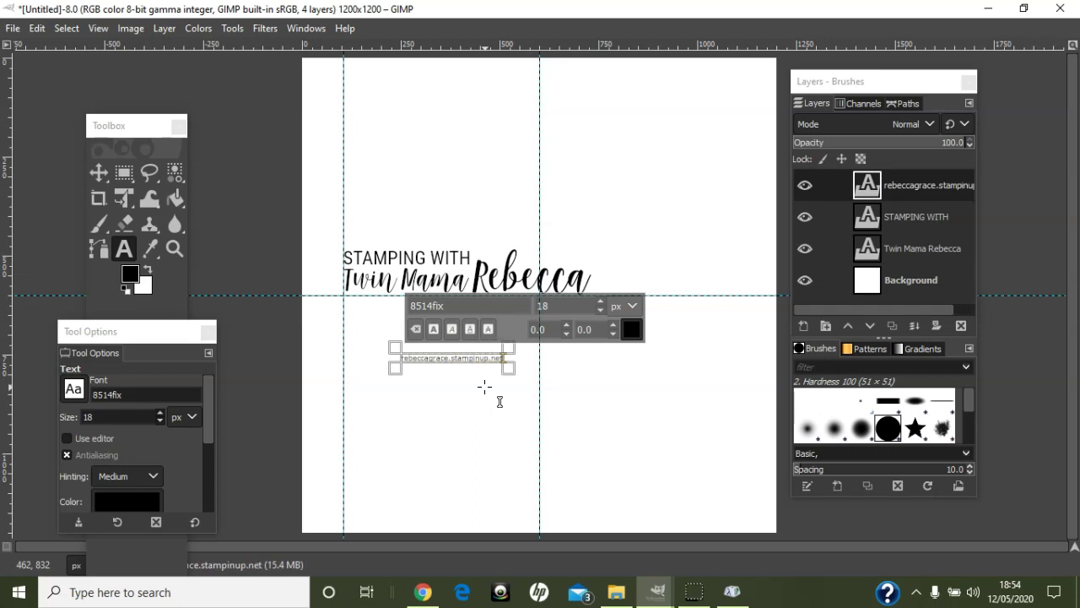
pyautogui.hotkey('ctrl', 'a')
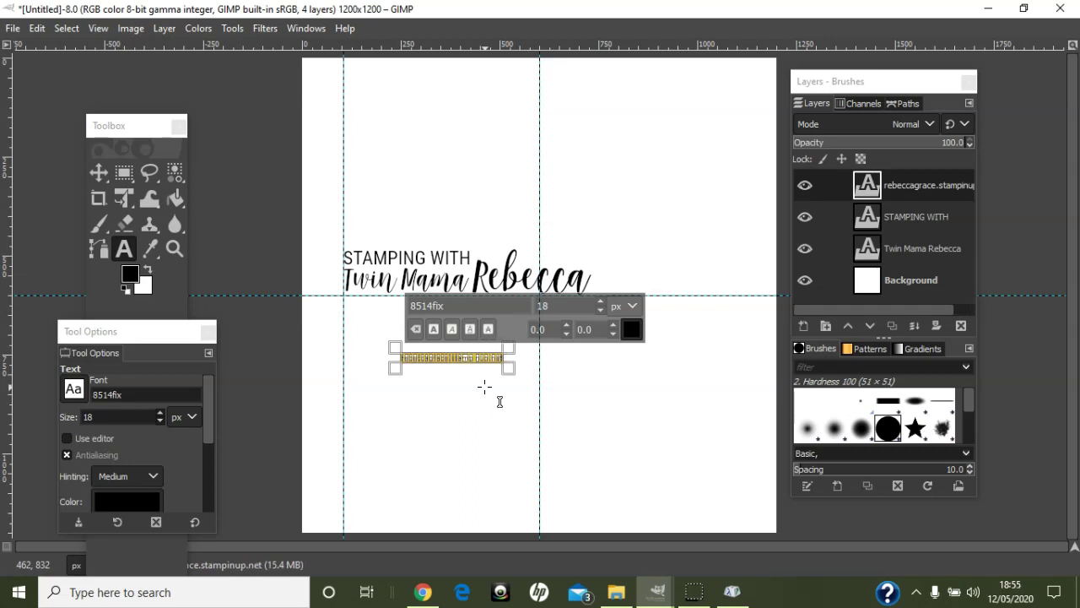
pyautogui.moveTo(453, 304); pyautogui.dragTo(358, 302)
pyautogui.write('robo')
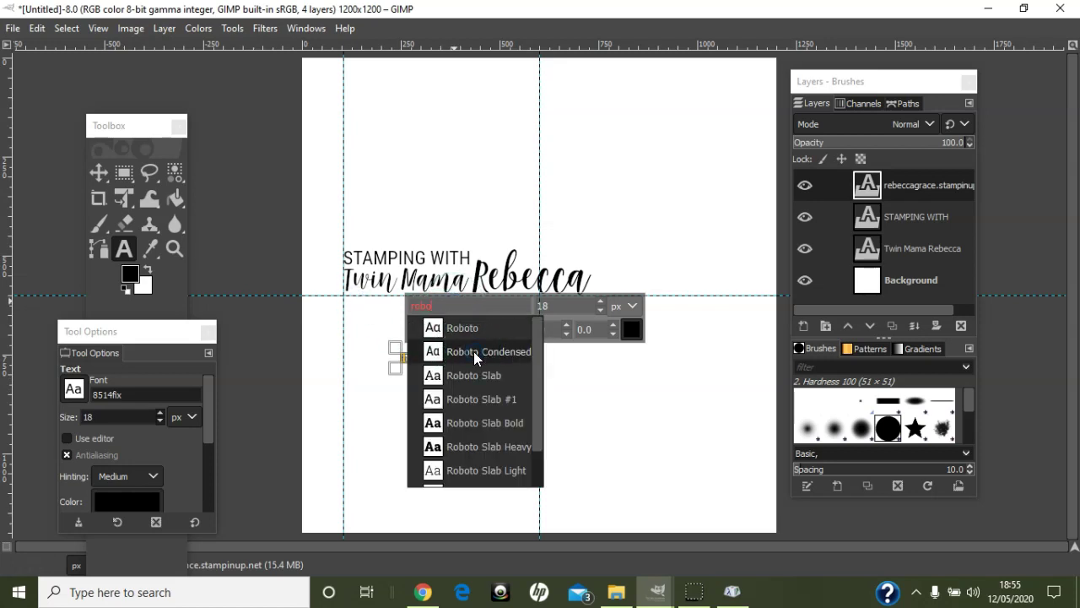
pyautogui.click(473, 352)
pyautogui.doubleClick(544, 305)
pyautogui.write('35')
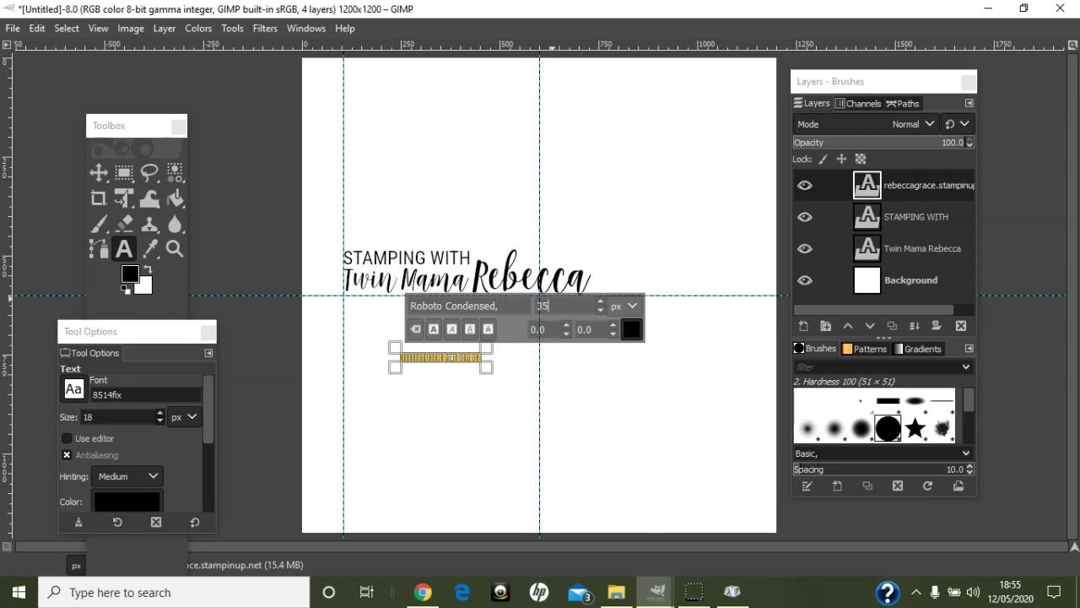
pyautogui.press('Return')
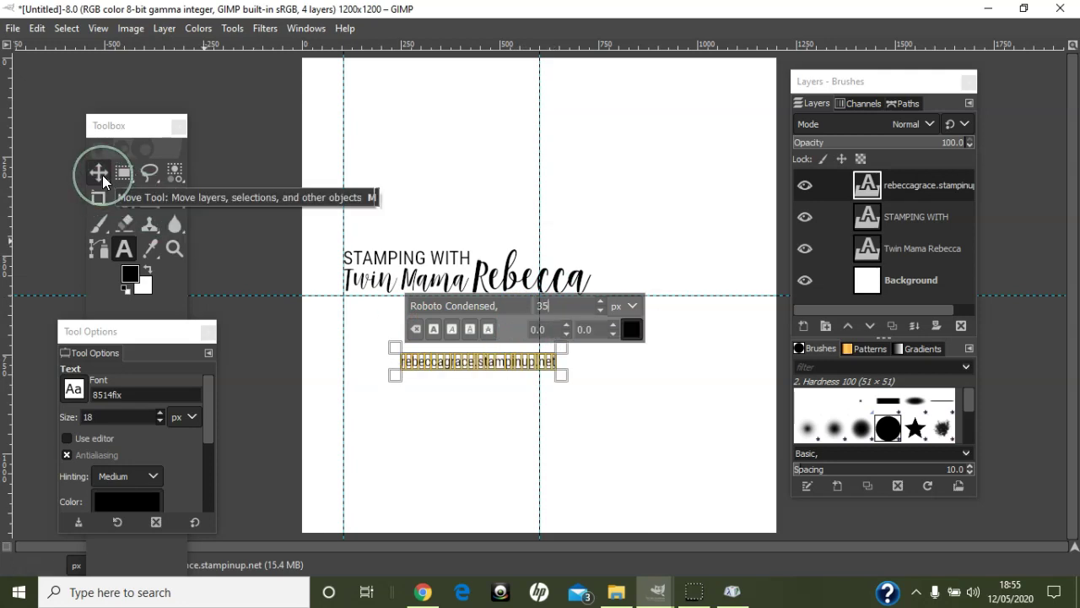
pyautogui.click(99, 173)
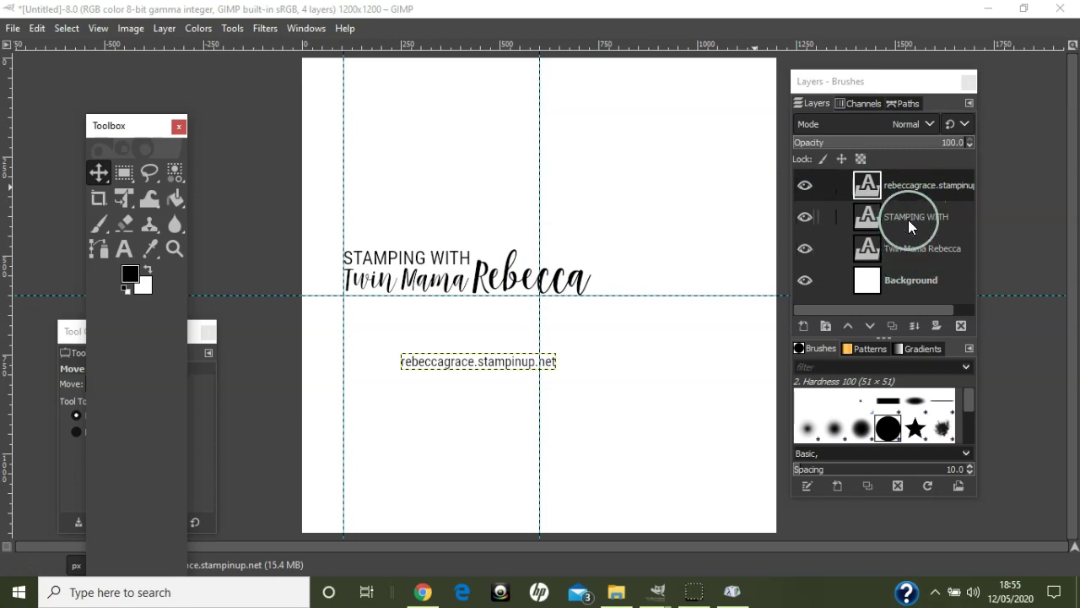
# - Move the URL layer below Twin Mama Rebecca and duplicate both heading layers
pyautogui.moveTo(911, 184); pyautogui.dragTo(907, 253)
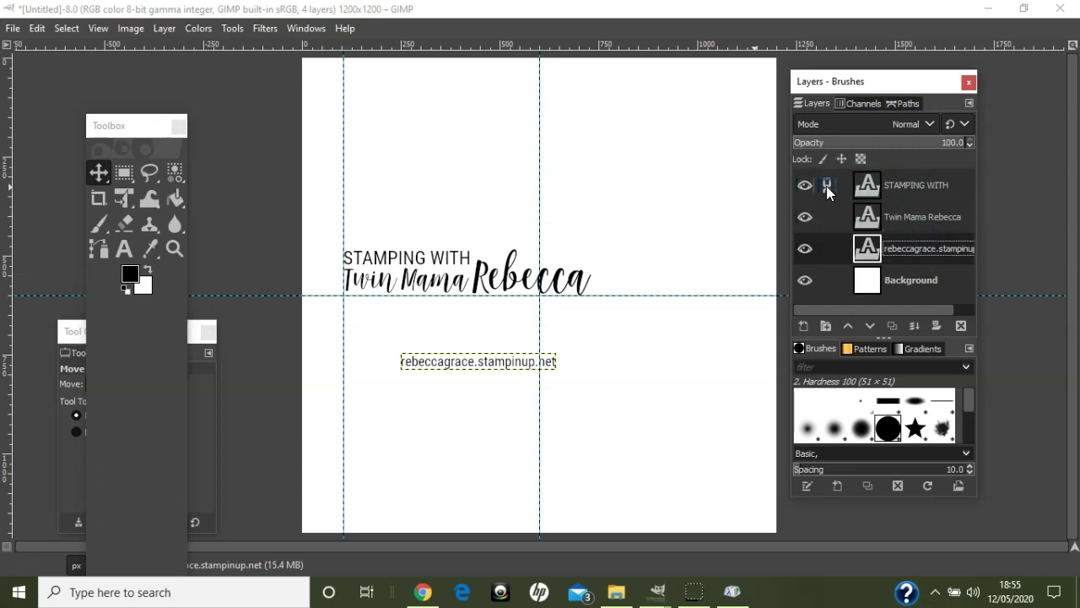
pyautogui.click(912, 192)
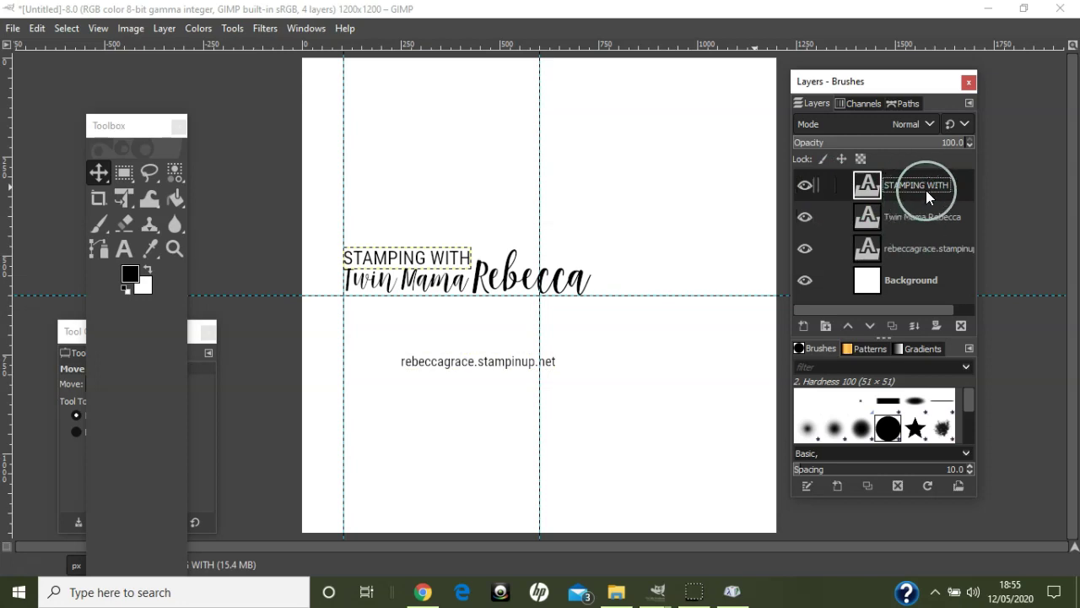
pyautogui.click(892, 329)
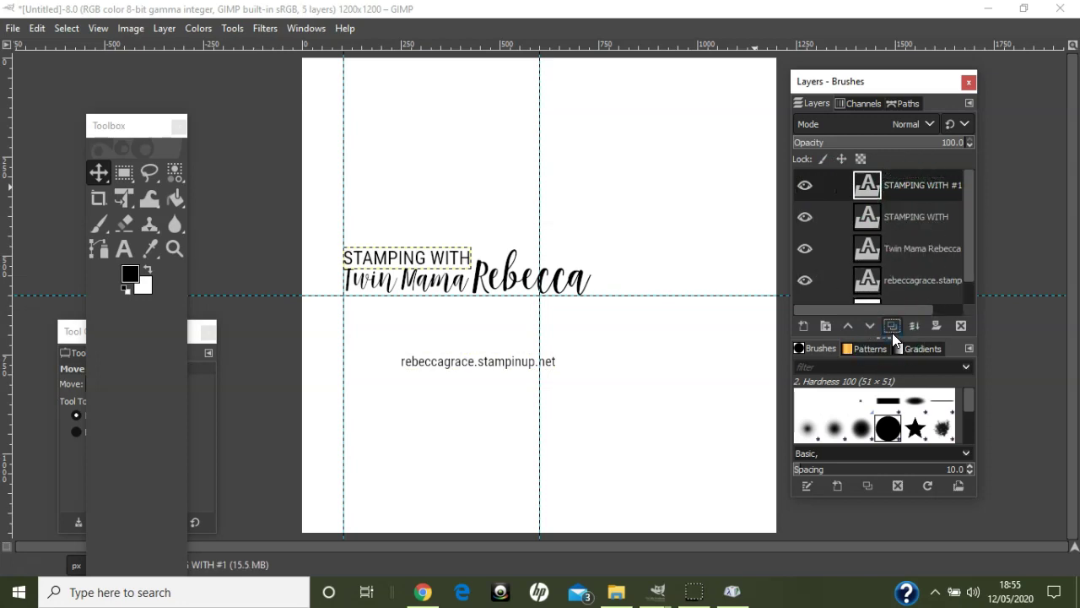
pyautogui.click(910, 246)
pyautogui.click(892, 325)
pyautogui.moveTo(913, 247); pyautogui.dragTo(914, 211)
# - Hide the two heading copies and merge STAMPING WITH down into Twin Mama Rebecca
pyautogui.click(804, 217)
pyautogui.click(804, 185)
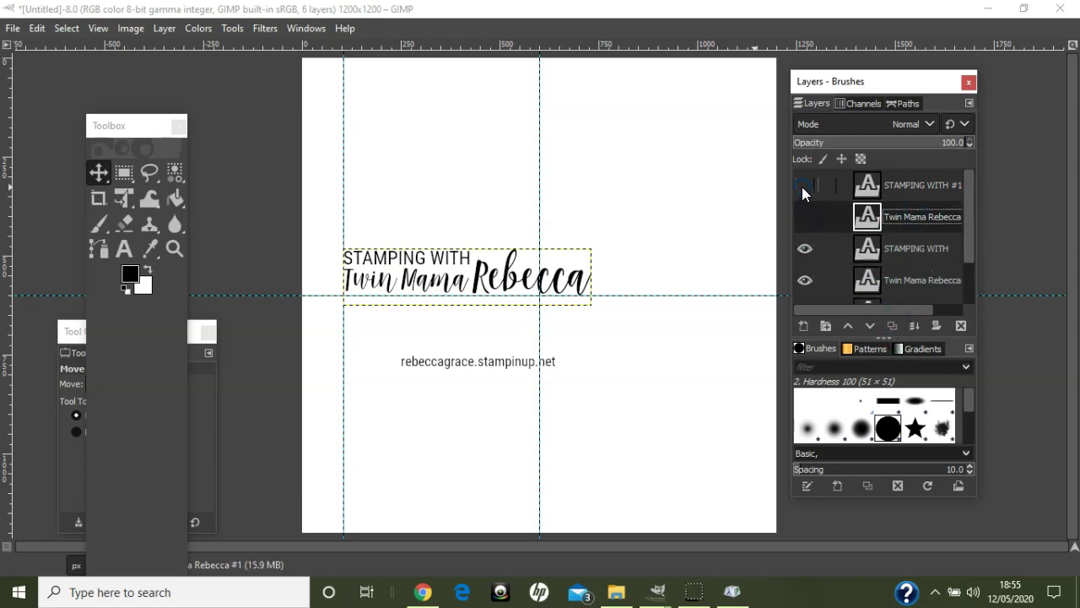
pyautogui.click(907, 245)
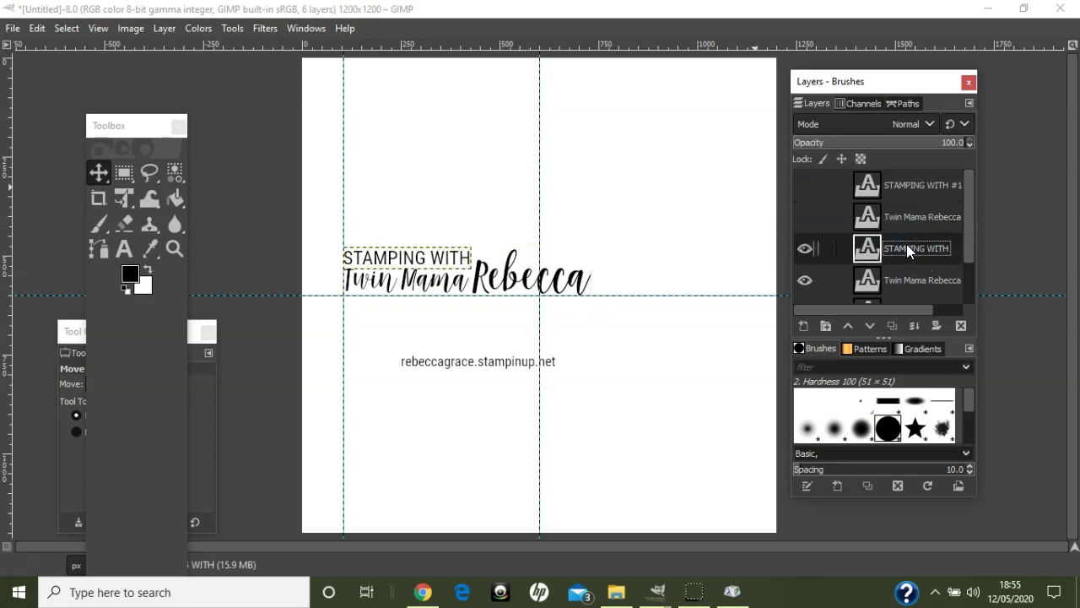
pyautogui.rightClick(902, 247)
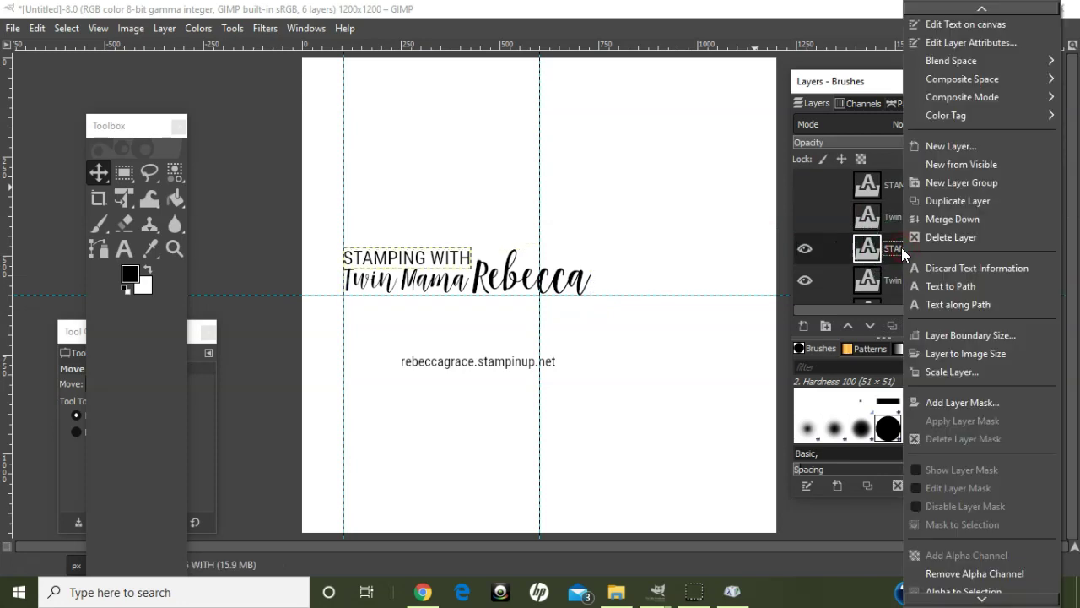
pyautogui.click(944, 223)
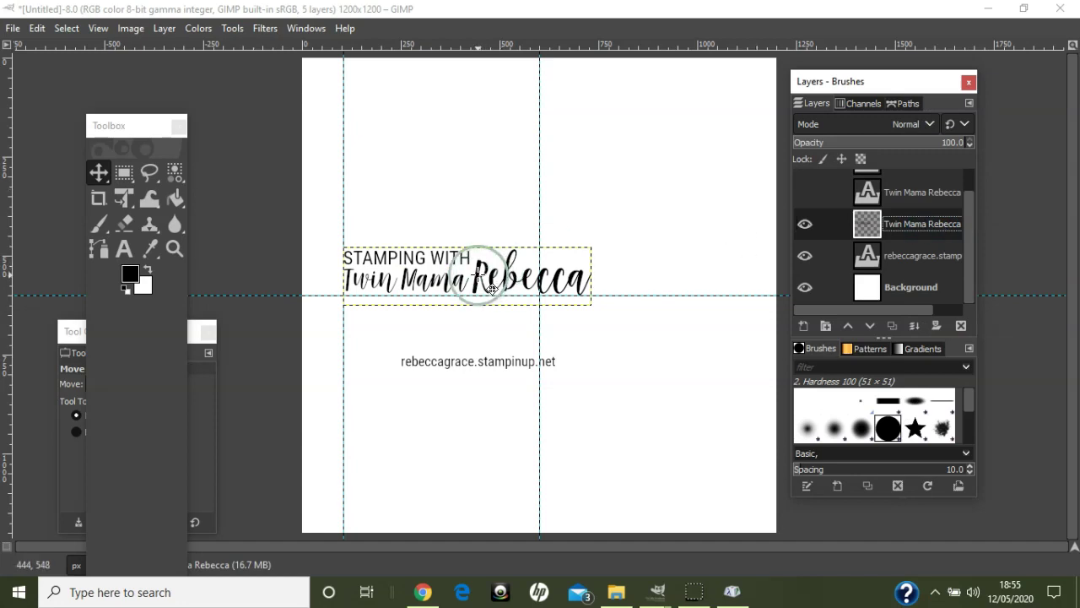
# - Drag the merged heading near the top and place the URL line directly beneath it
pyautogui.moveTo(478, 274); pyautogui.dragTo(552, 154)
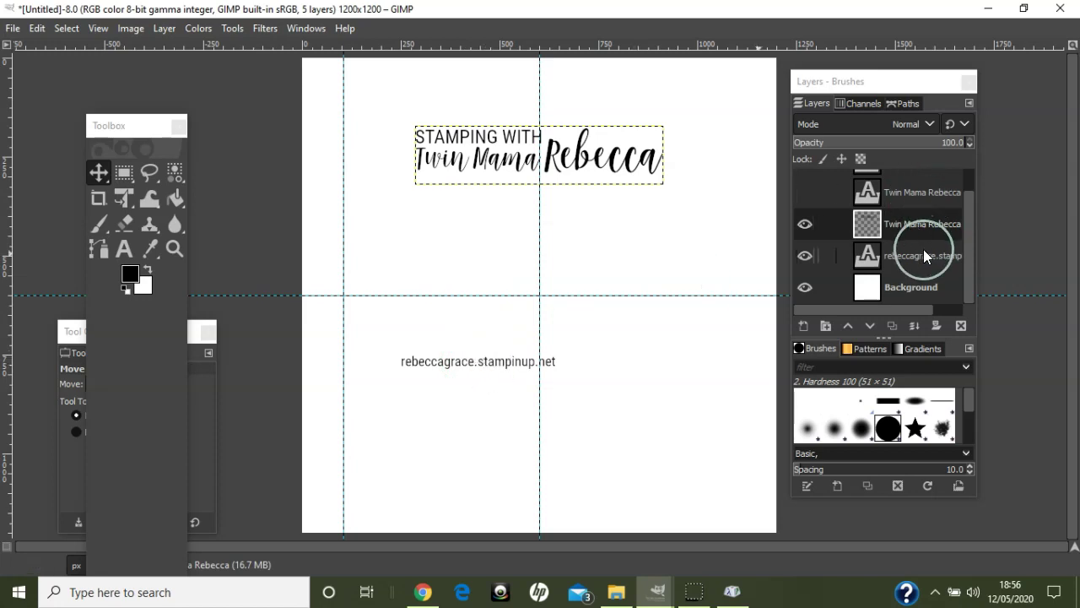
pyautogui.click(924, 255)
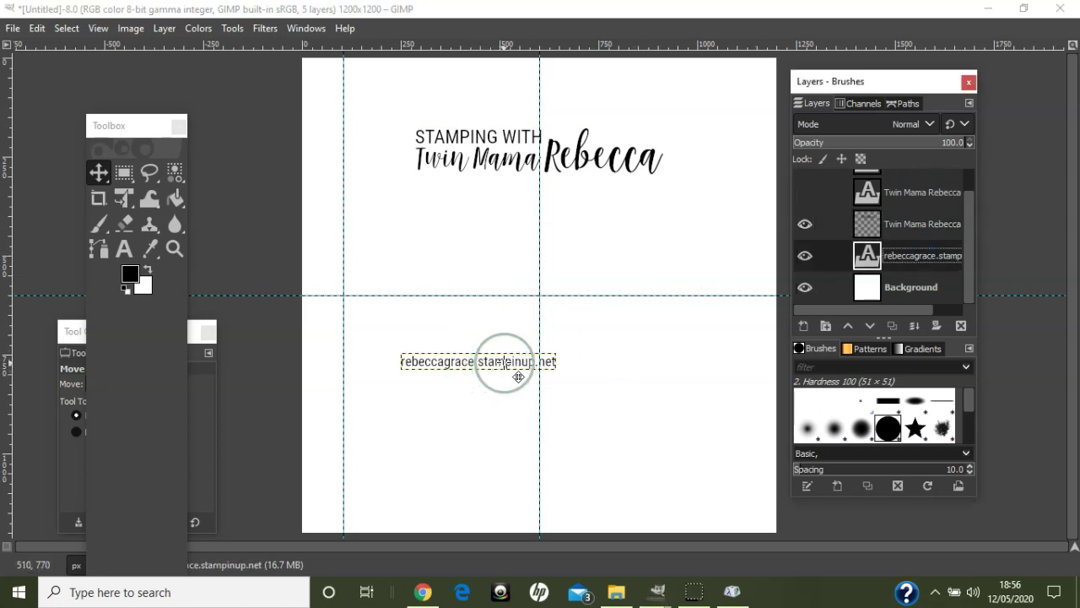
pyautogui.moveTo(518, 376); pyautogui.dragTo(560, 187)
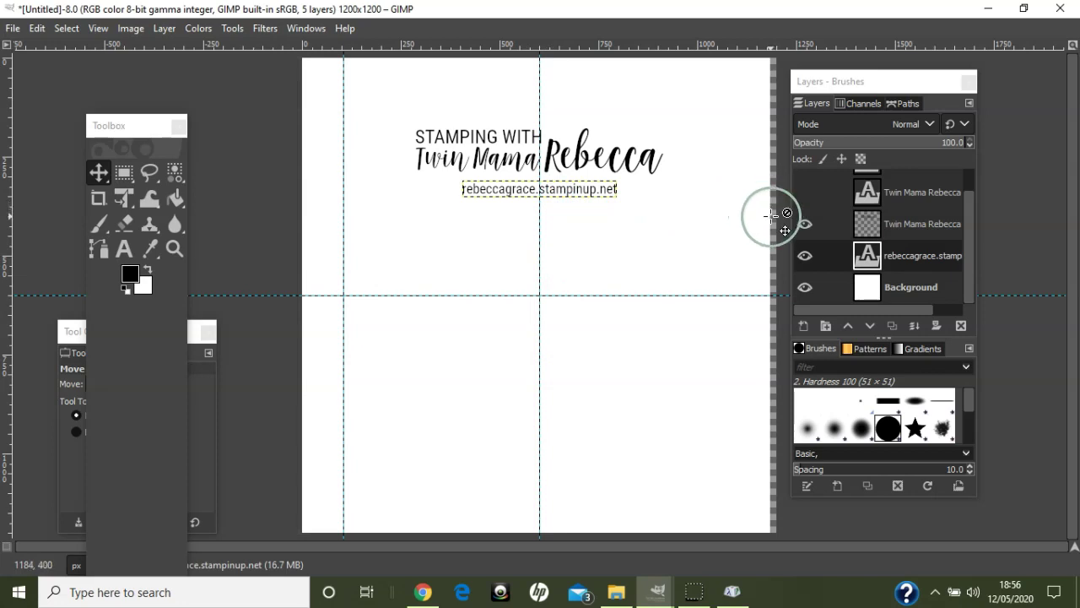
pyautogui.click(44, 28)
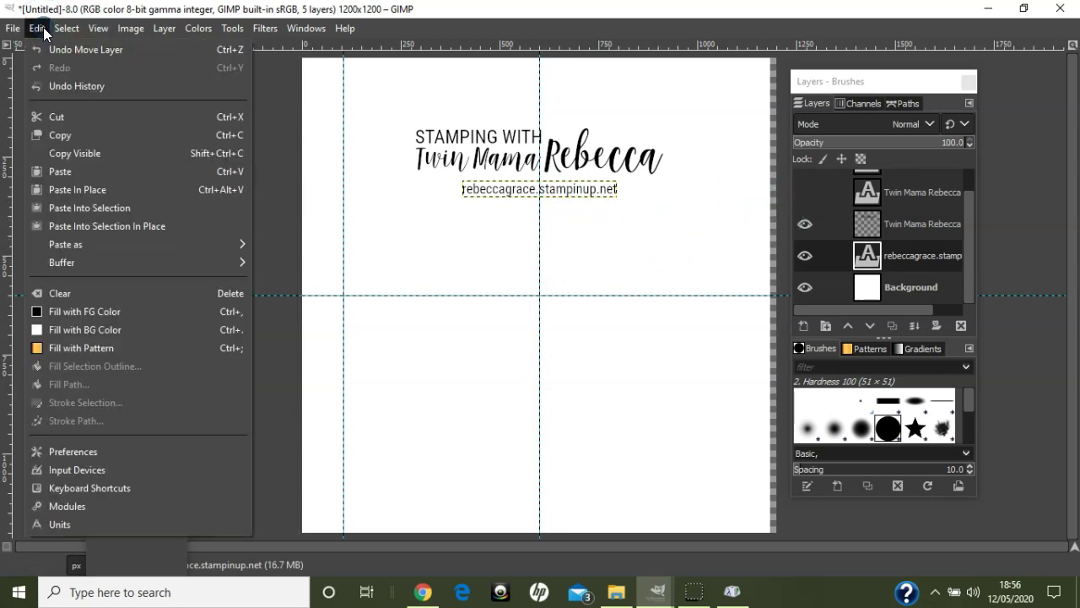